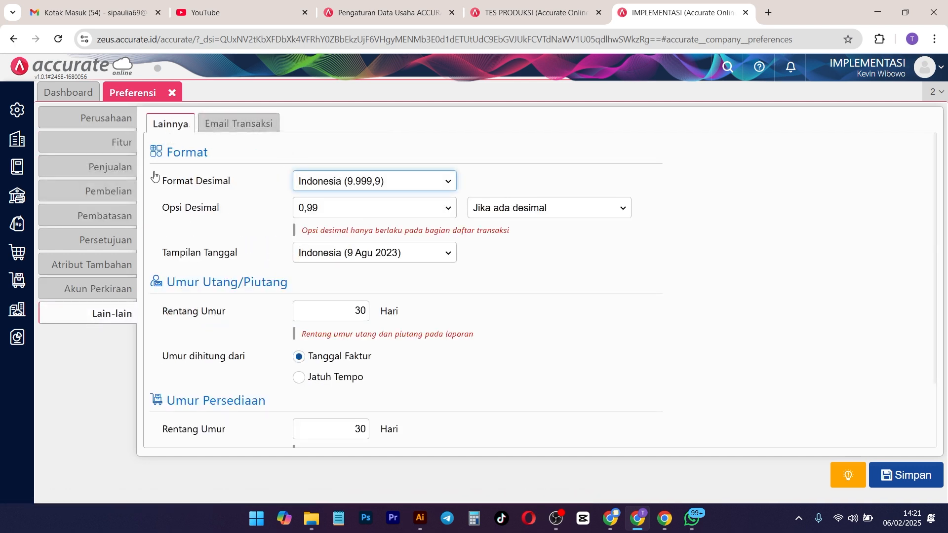
Review the company information and address in the company preferences.
left_click(93, 125)
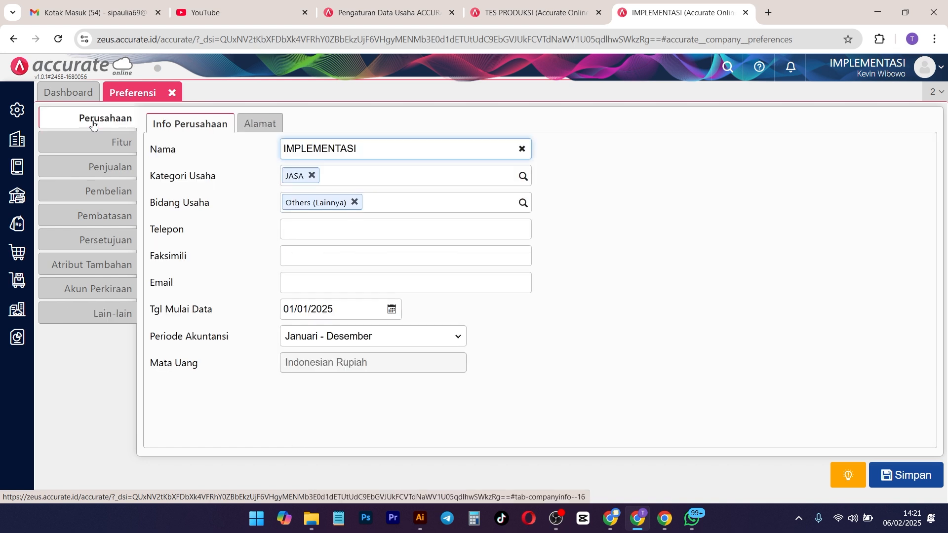
left_click(261, 123)
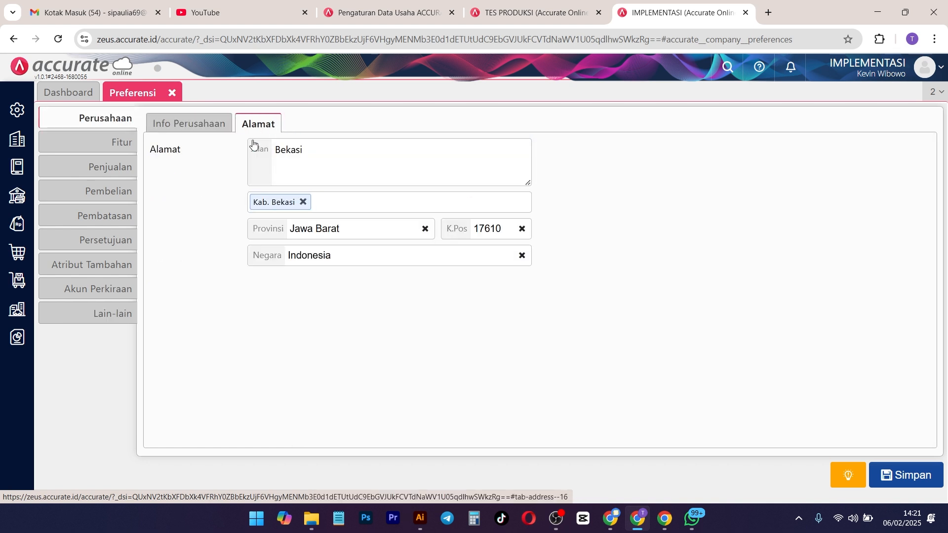
left_click(195, 127)
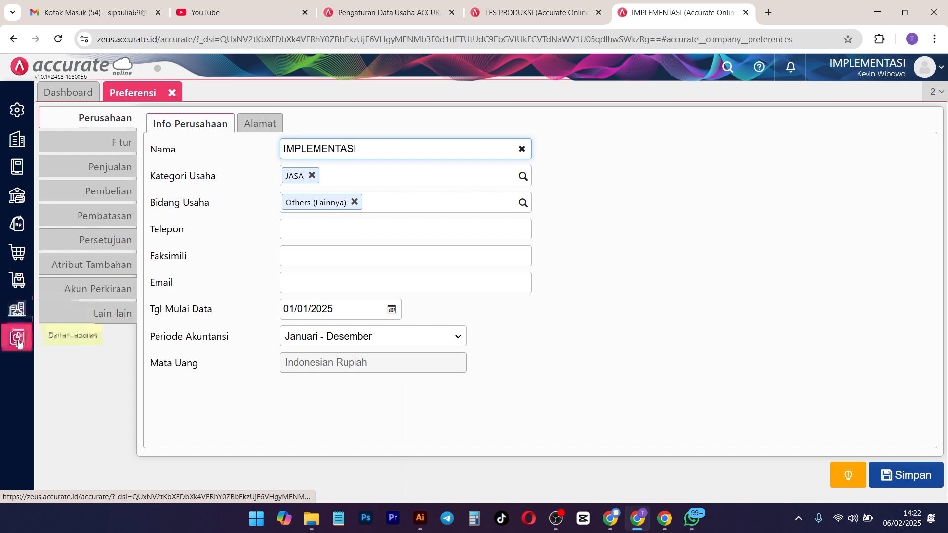
Display the Neraca (Standar) report as of 06/02/2025 and examine the company name in its heading.
mouse_move(17, 337)
left_click(84, 435)
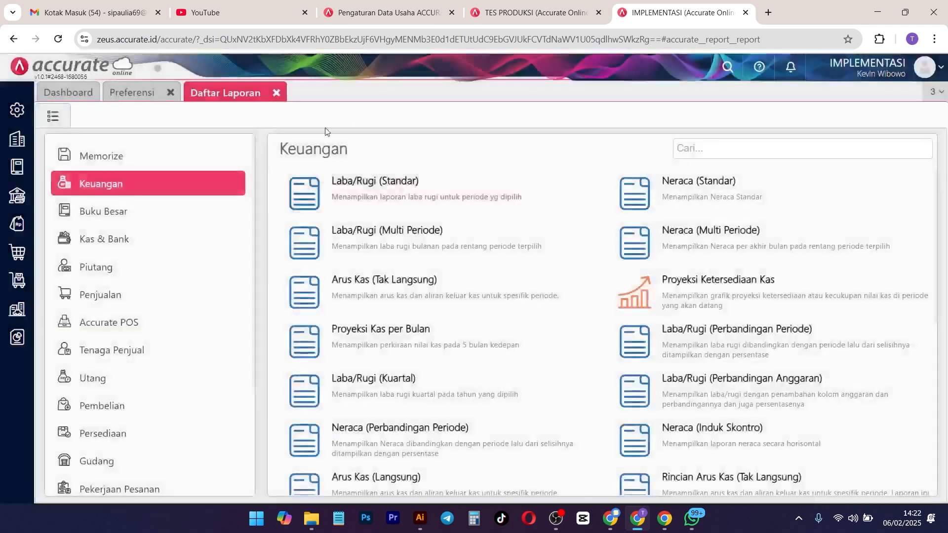
left_click(144, 101)
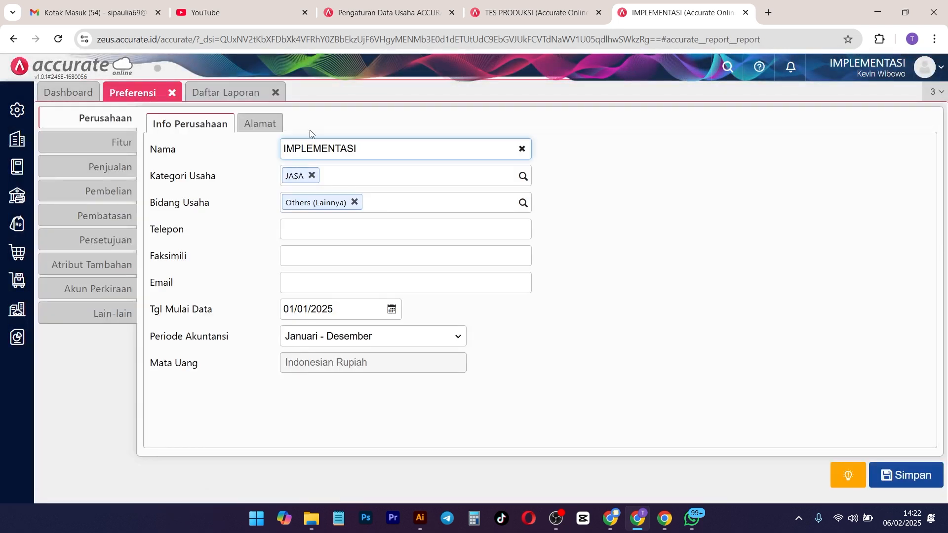
left_click(232, 94)
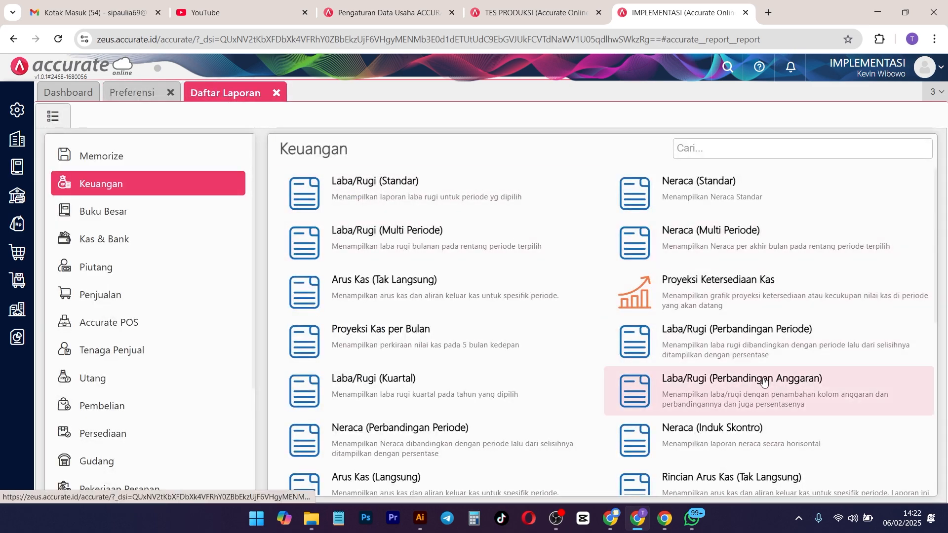
left_click(727, 182)
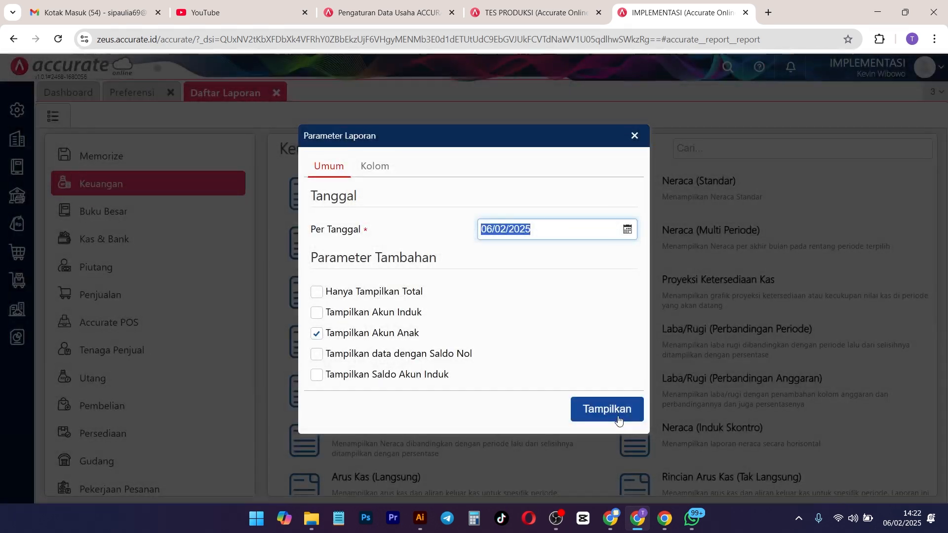
left_click(607, 417)
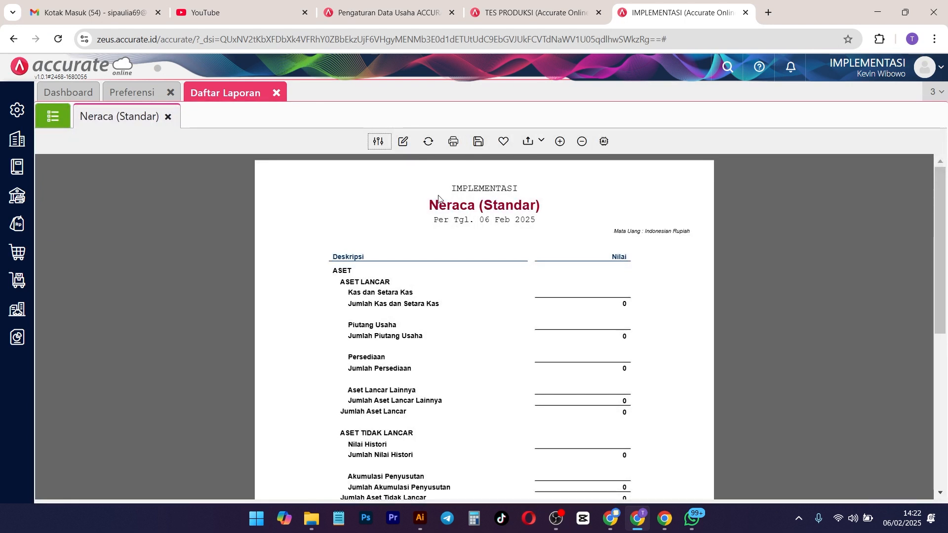
left_click_drag(449, 190, 515, 198)
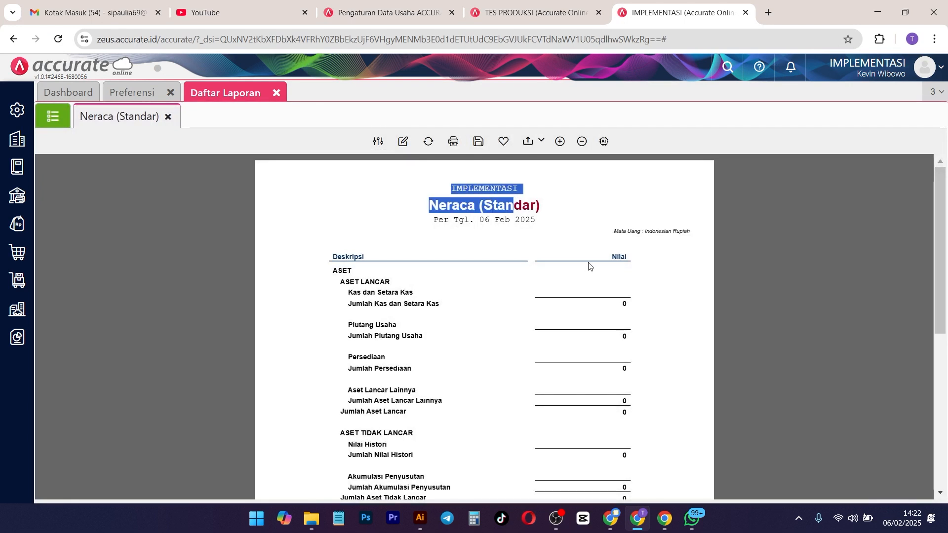
Check the company address and company information in the preferences again and close the report list.
left_click(131, 94)
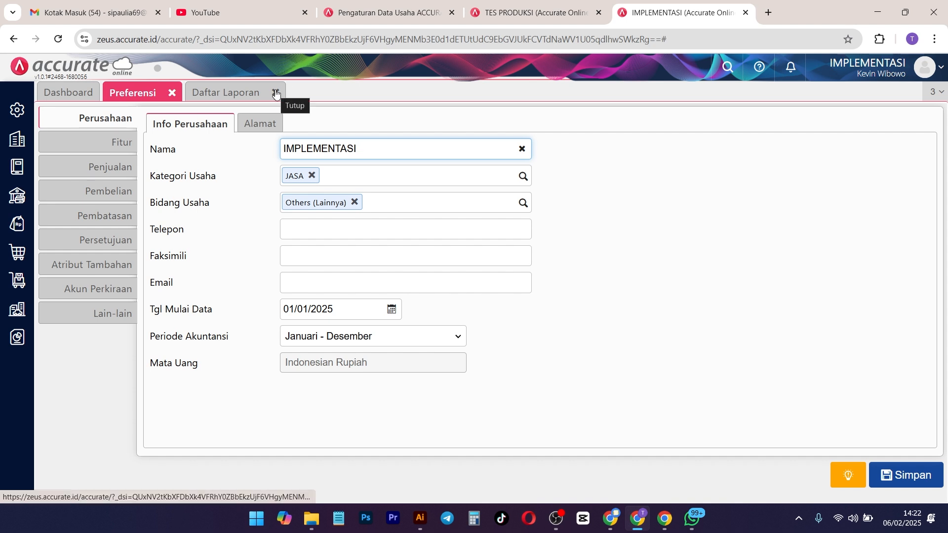
left_click(260, 124)
left_click(316, 158)
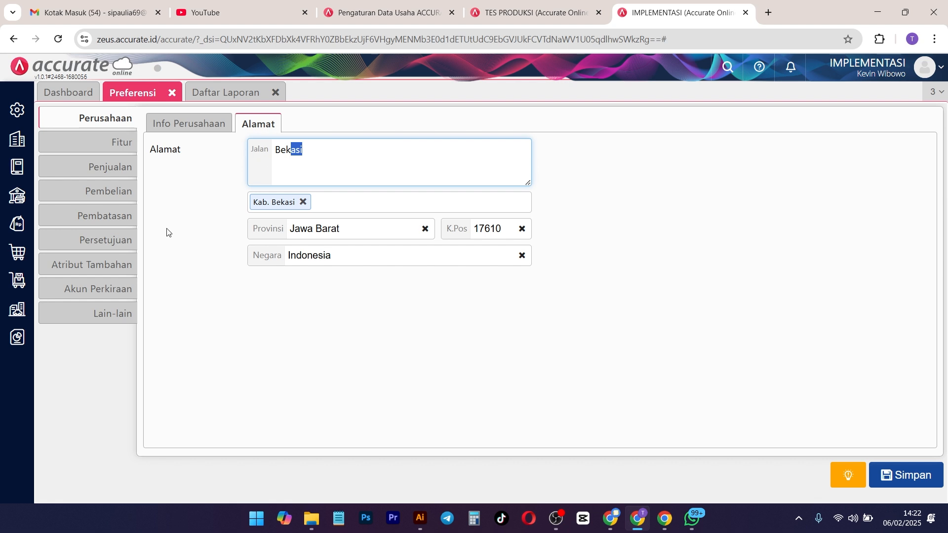
left_click(193, 132)
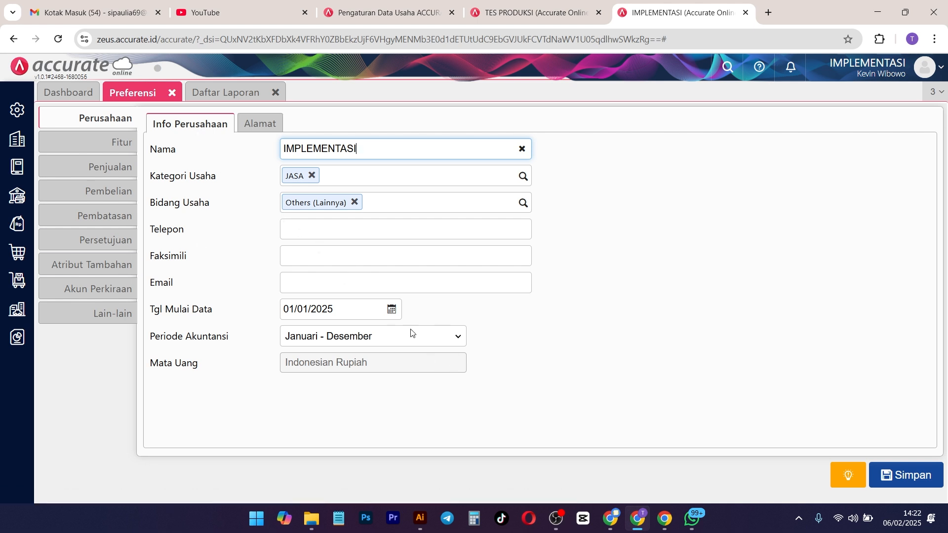
left_click(278, 94)
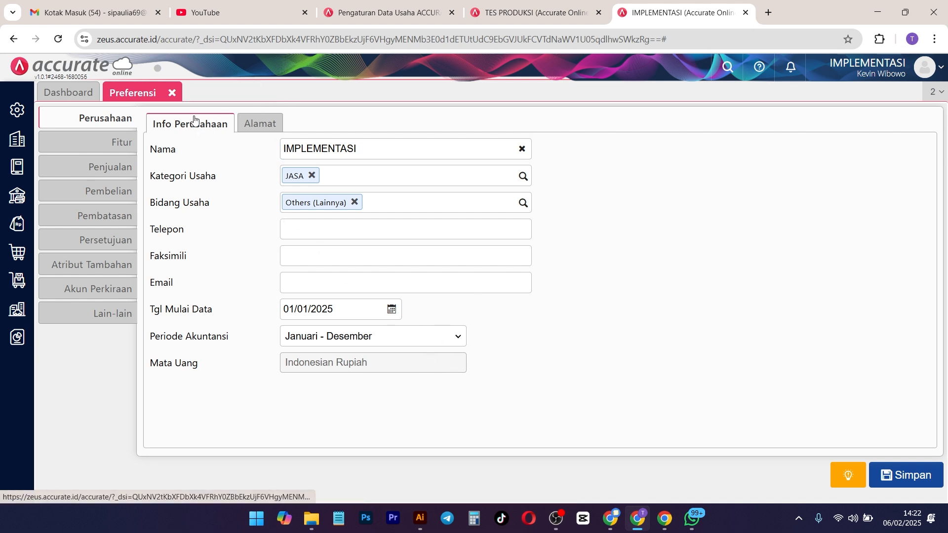
Review the feature preferences for company, sales, purchasing and inventory.
left_click(113, 145)
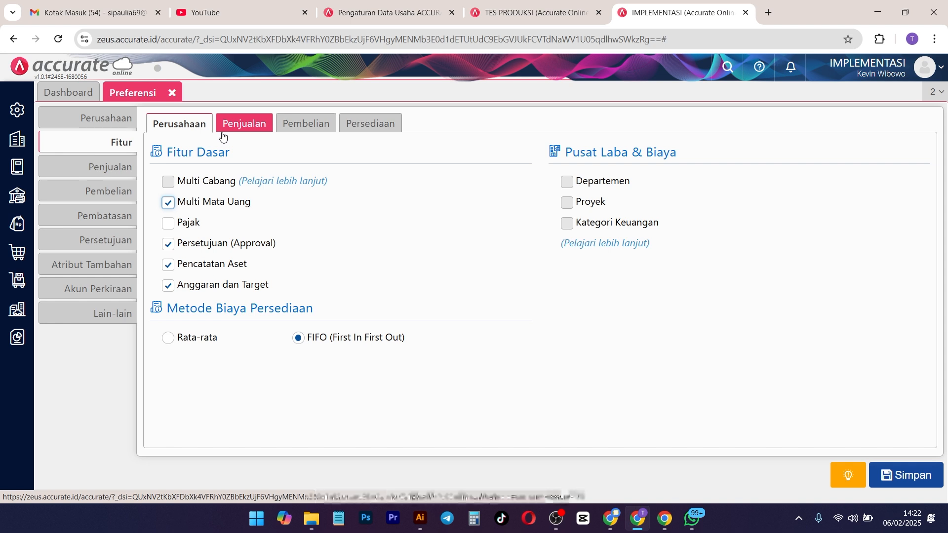
left_click(252, 132)
left_click(310, 124)
left_click(386, 123)
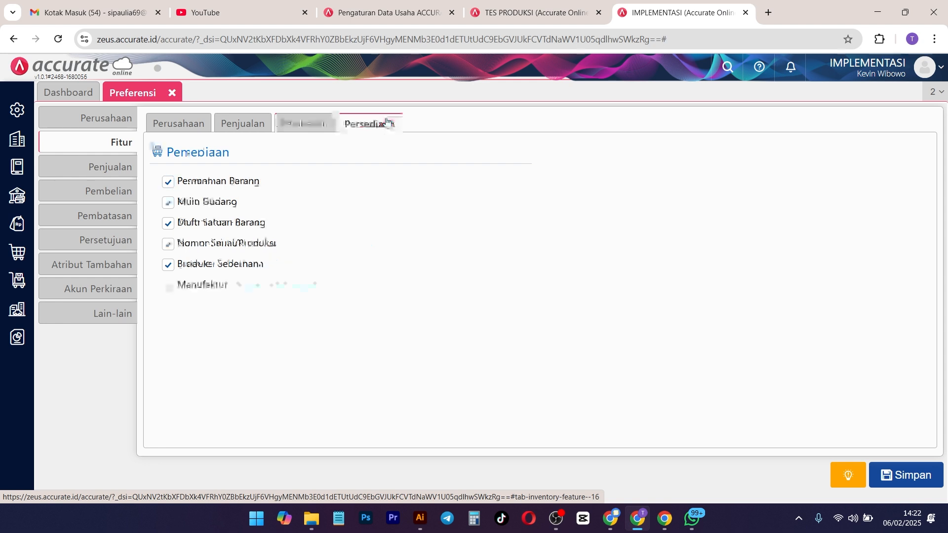
left_click(306, 123)
left_click(243, 124)
left_click(187, 124)
left_click(233, 123)
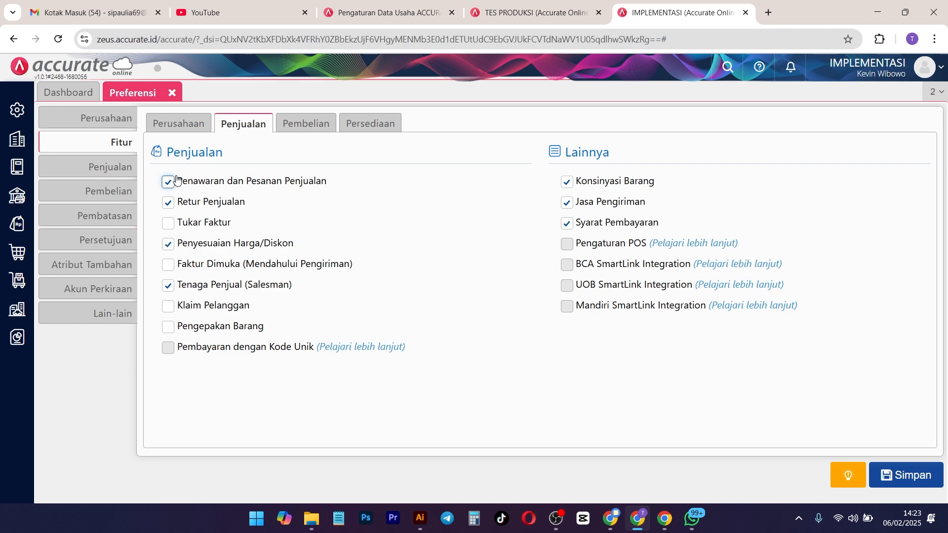
Disable the Penawaran dan Pesanan Penjualan and Retur Penjualan sales features, save the preferences and check the available sales modules.
left_click(17, 224)
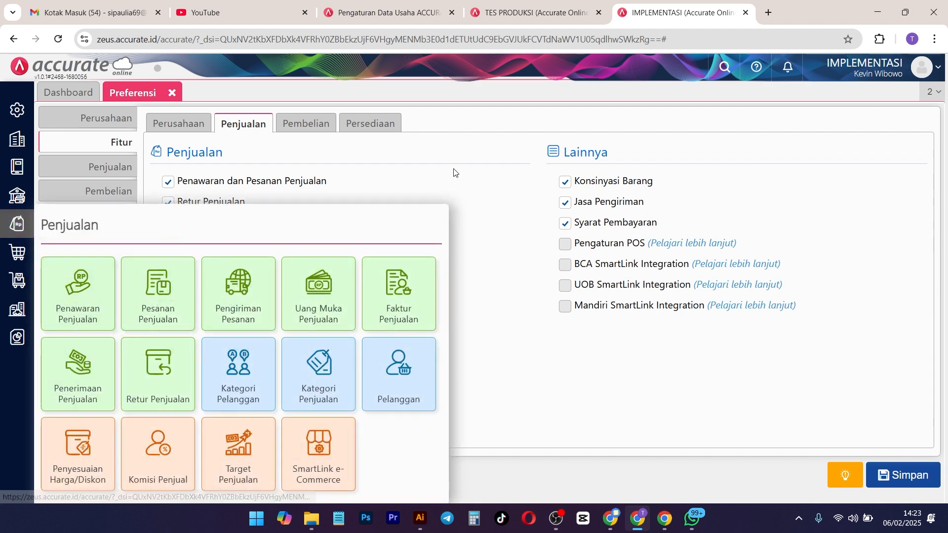
left_click(189, 184)
left_click(188, 202)
left_click(902, 470)
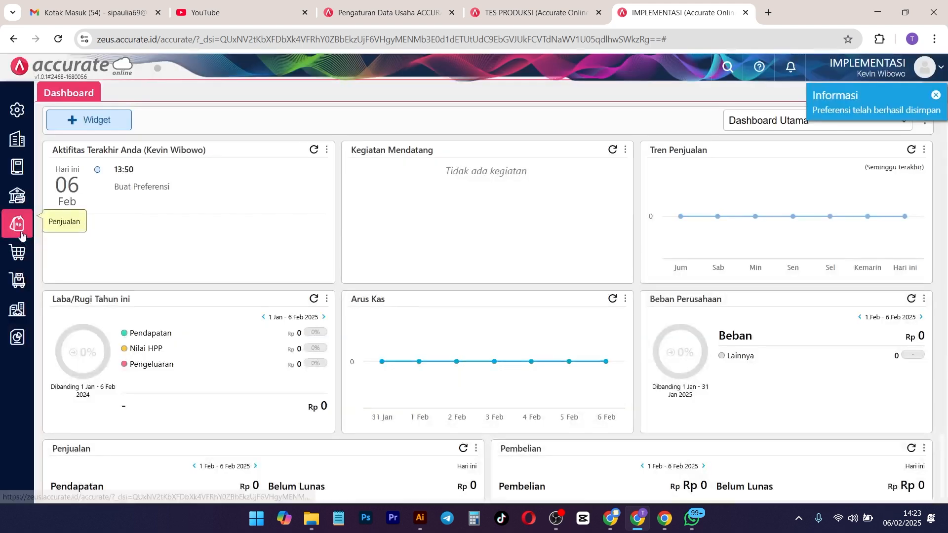
left_click(18, 225)
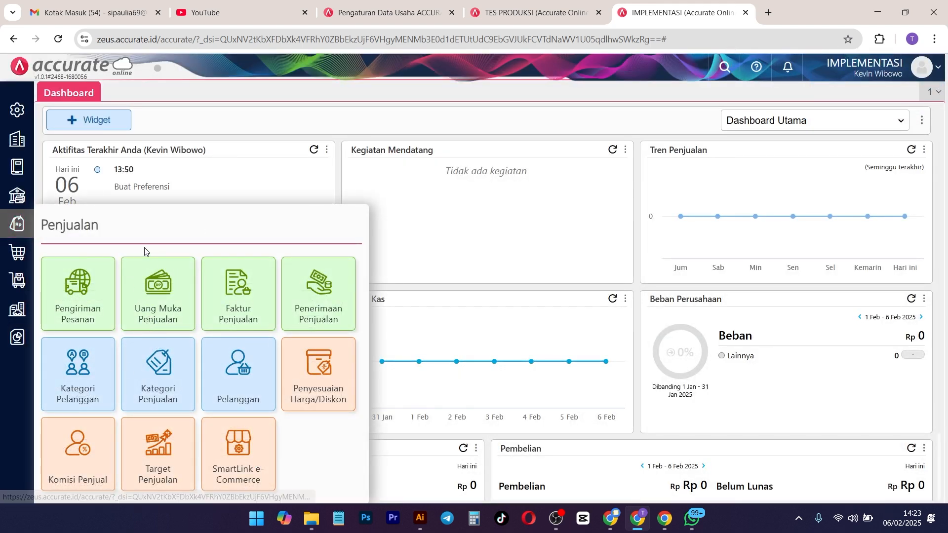
Reopen the feature preferences and enable Penawaran dan Pesanan Penjualan and Retur Penjualan for sales.
left_click(20, 113)
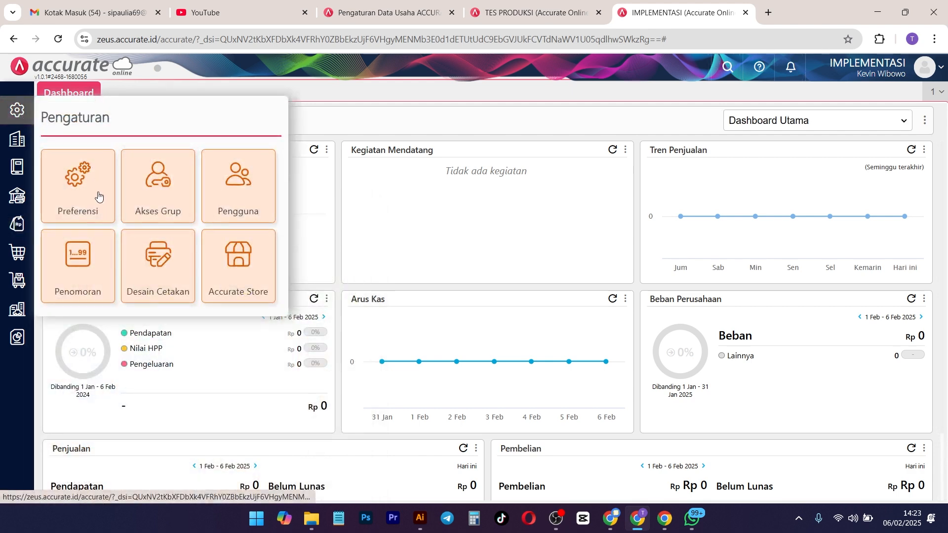
left_click(96, 194)
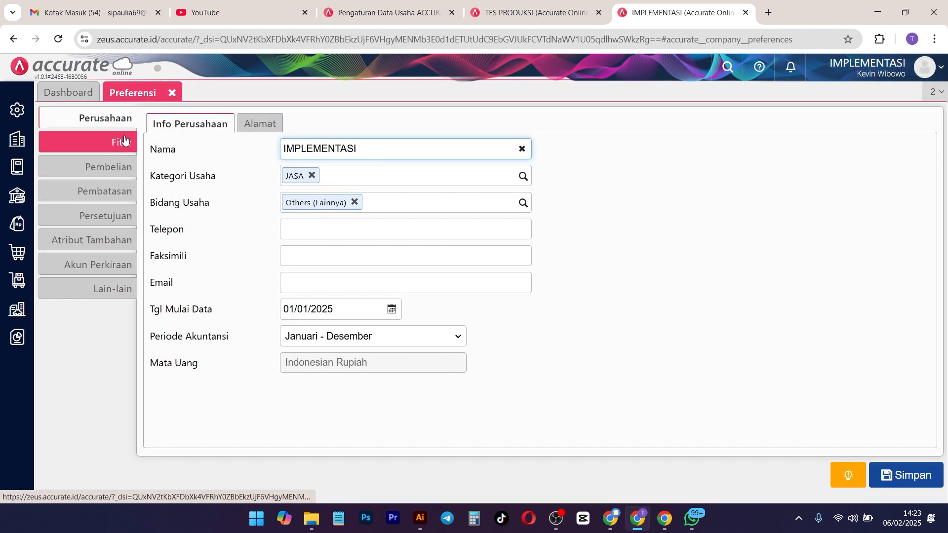
left_click(125, 144)
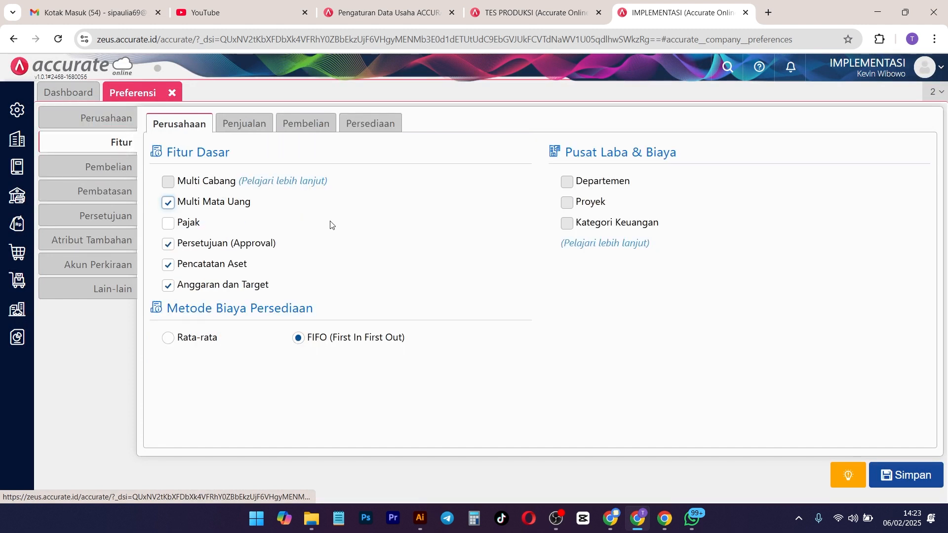
left_click(250, 123)
left_click(174, 184)
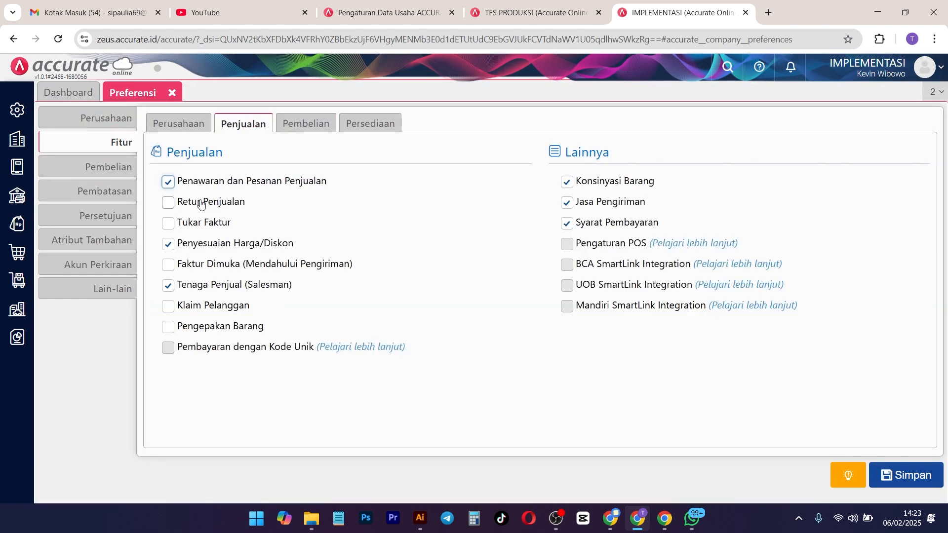
left_click(201, 204)
Look through the company, purchasing, inventory and sales feature options, ending on the company features.
left_click(178, 123)
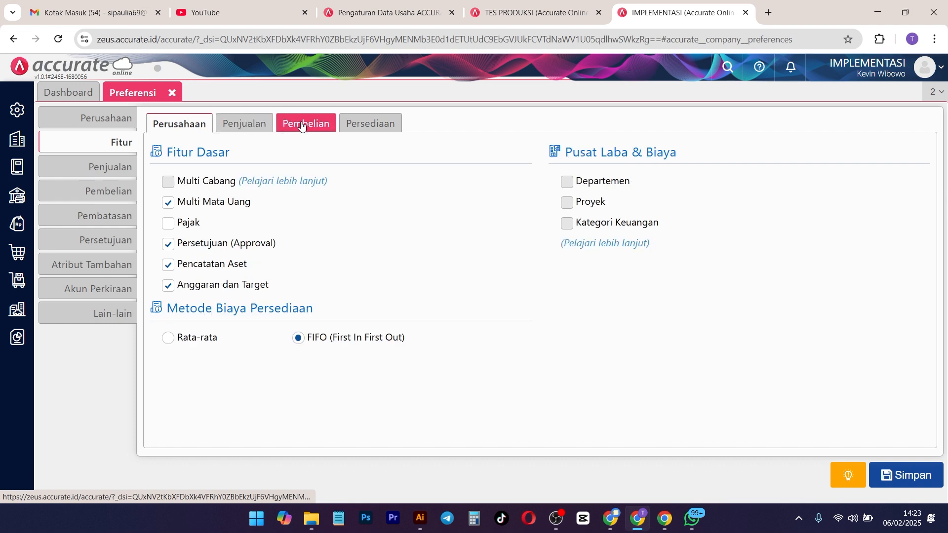
left_click(306, 123)
left_click(381, 124)
left_click(243, 123)
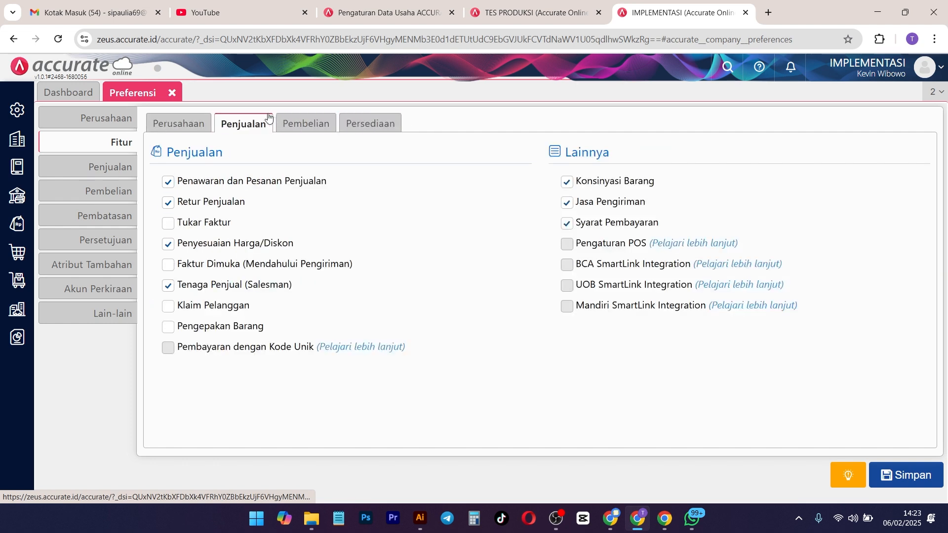
left_click(179, 124)
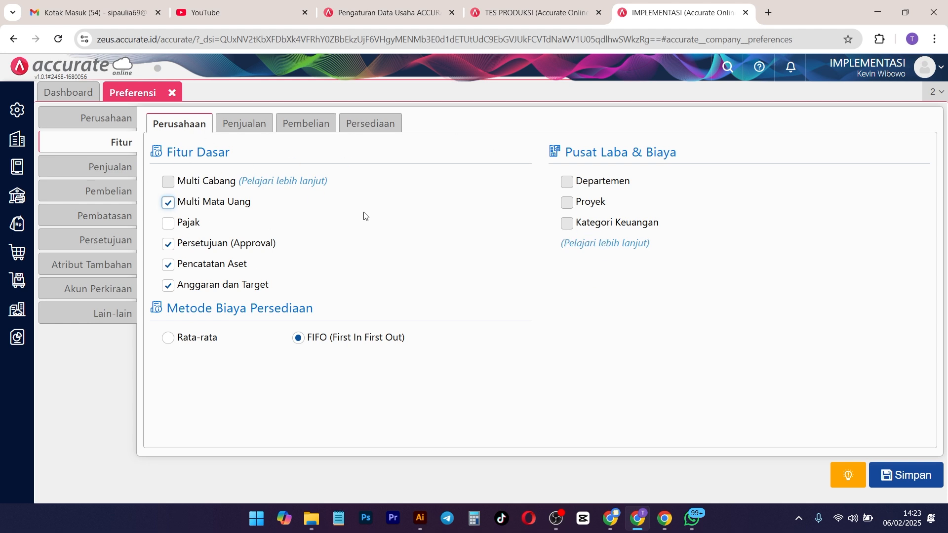
Try to enable Departemen and Kategori Keuangan under Pusat Laba & Biaya in the company features.
left_click(565, 181)
double_click(572, 186)
left_click(570, 226)
left_click(244, 123)
left_click(179, 127)
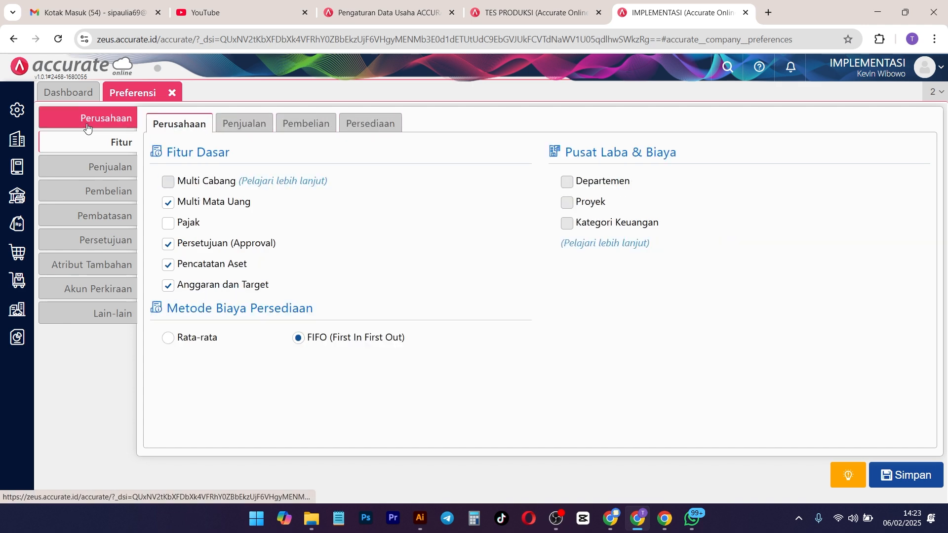
Install the Cost & Profit Center add-on from the Accurate Store, starting from the Pusat Laba & Biaya learn-more link.
left_click(19, 110)
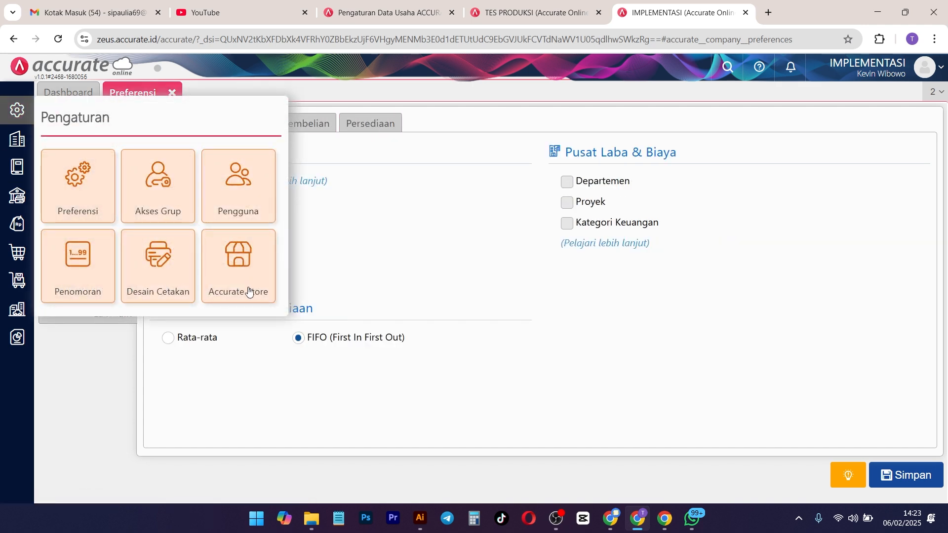
left_click(471, 216)
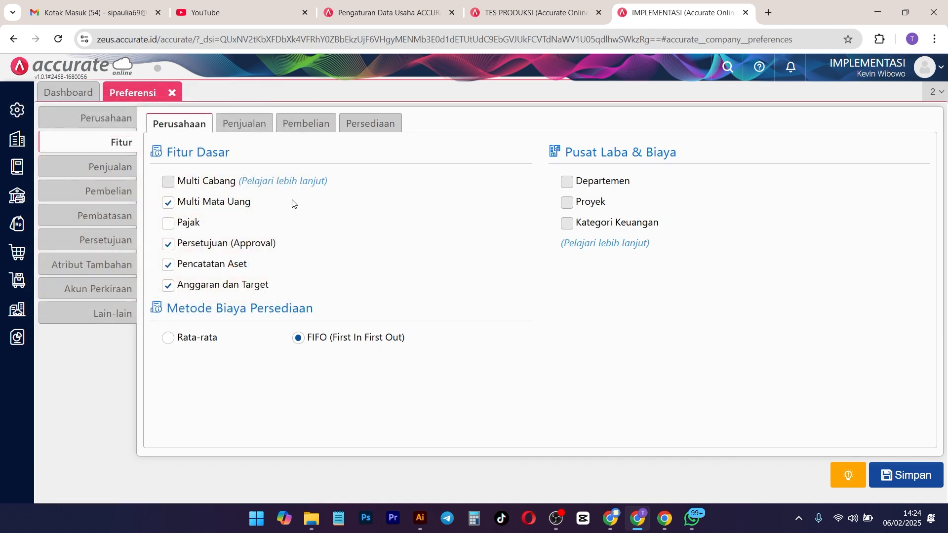
left_click(615, 244)
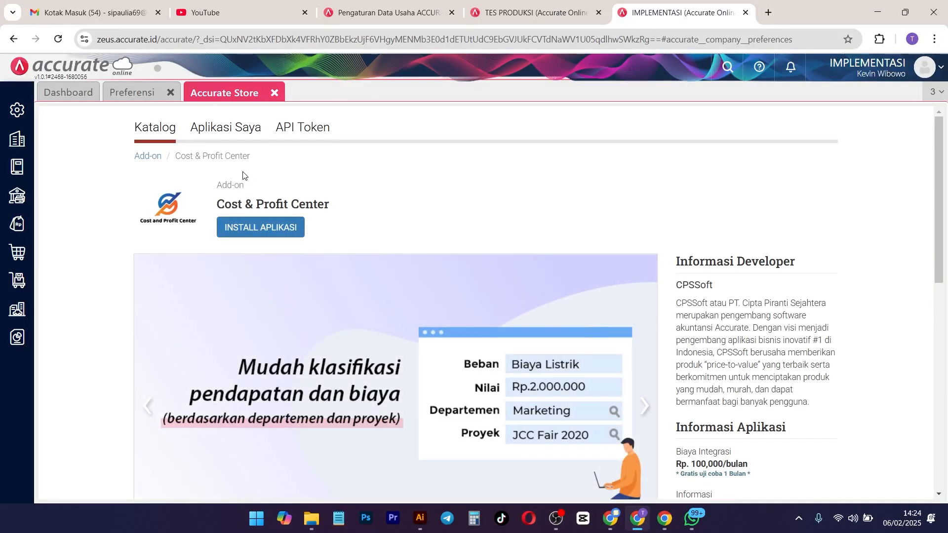
left_click(275, 227)
left_click(538, 280)
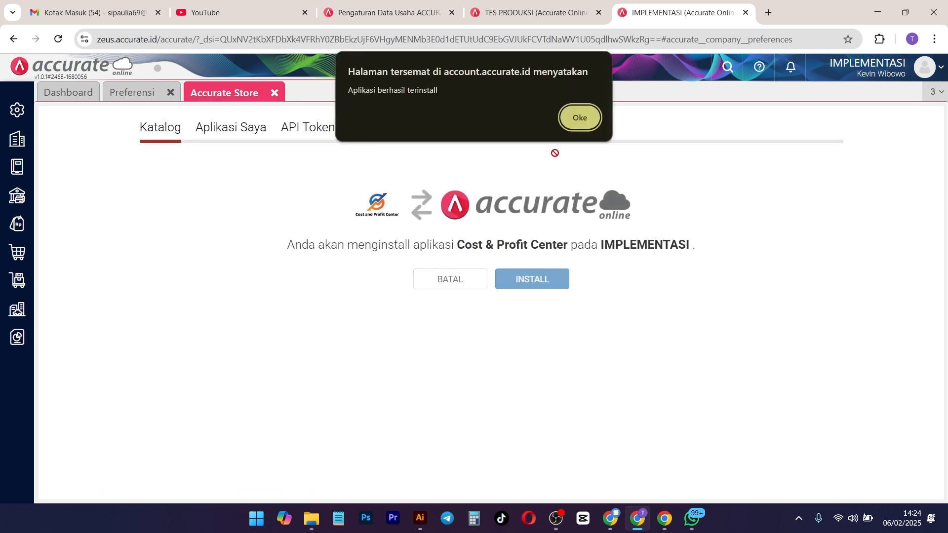
left_click(591, 119)
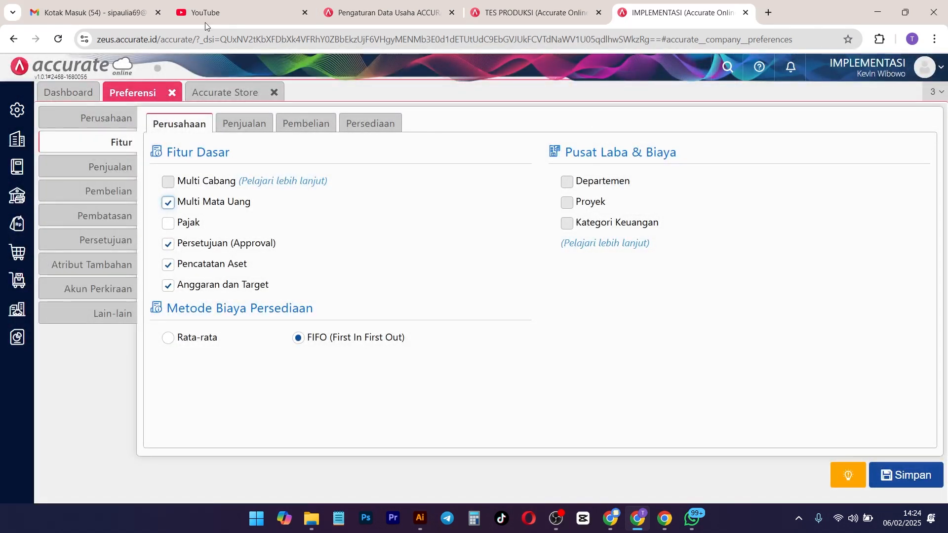
View the details of the installed Cost & Profit Center add-on and check its integration cost.
left_click(213, 100)
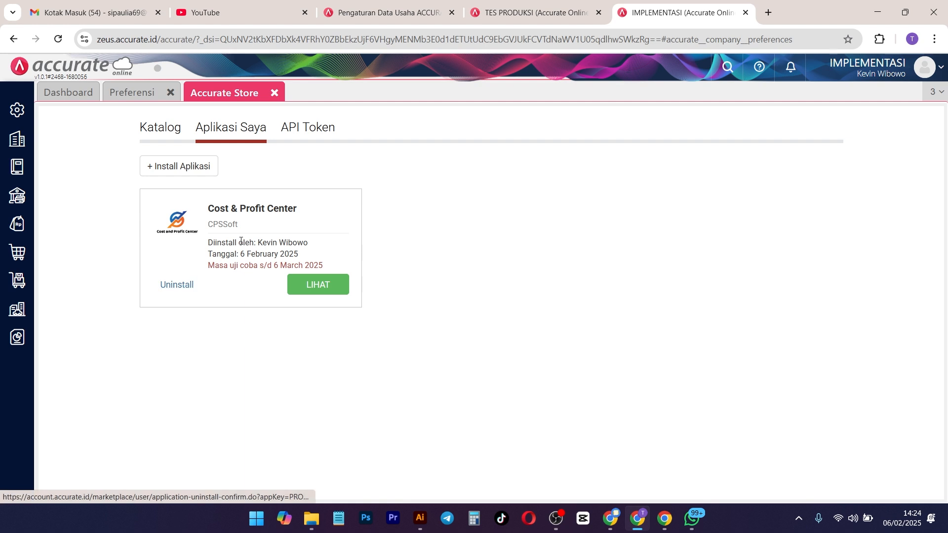
left_click(315, 293)
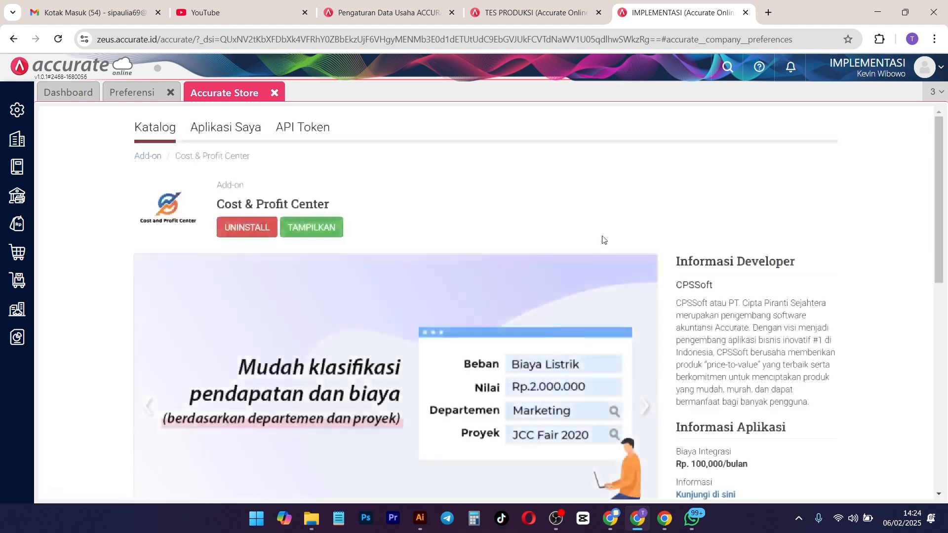
scroll(726, 327, "down", 3)
left_click_drag(764, 345, 675, 344)
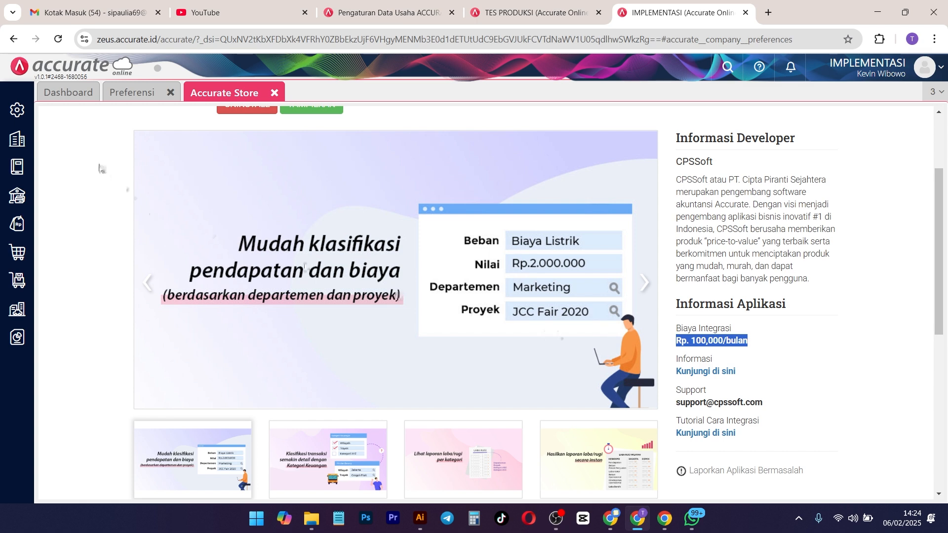
Reopen the preferences so they reload, and check the Pusat Laba & Biaya options in the company features.
left_click(137, 94)
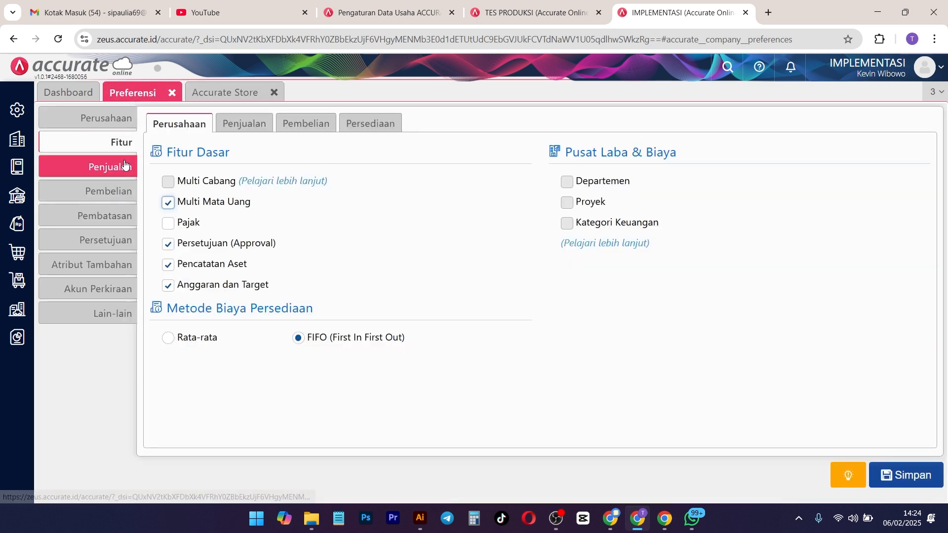
left_click(172, 92)
left_click(17, 110)
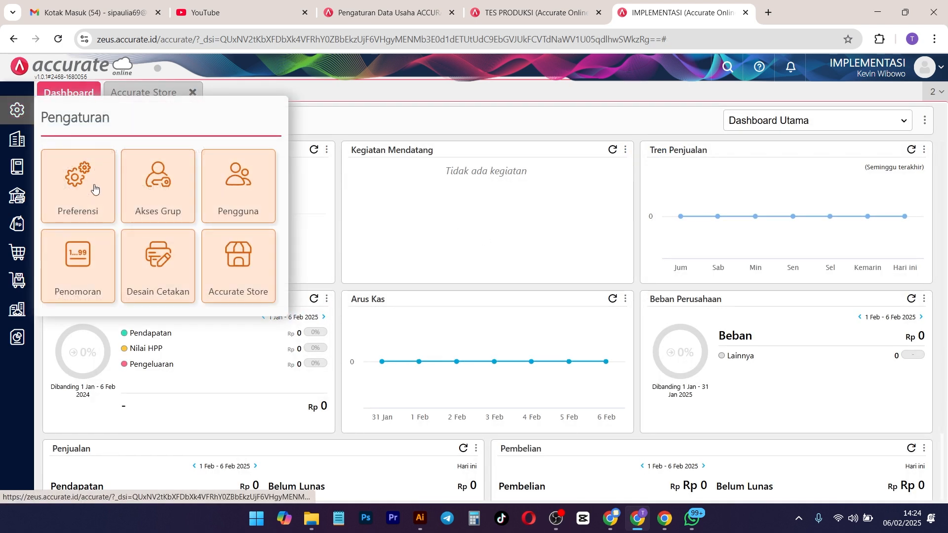
left_click(95, 186)
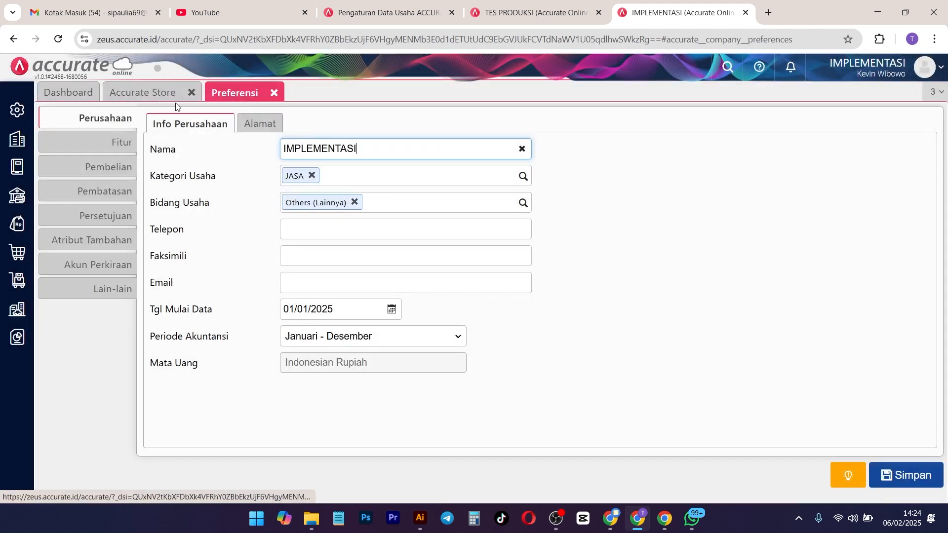
left_click(130, 144)
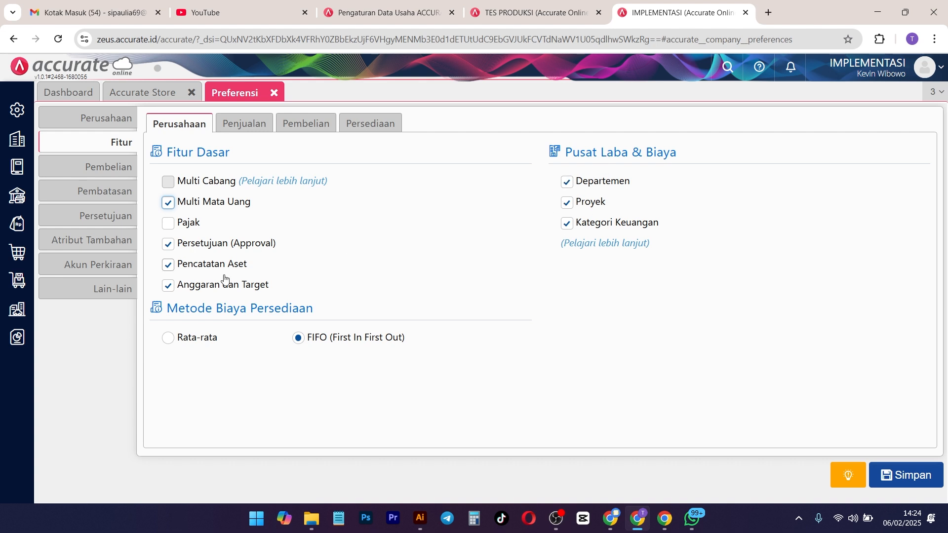
left_click(566, 203)
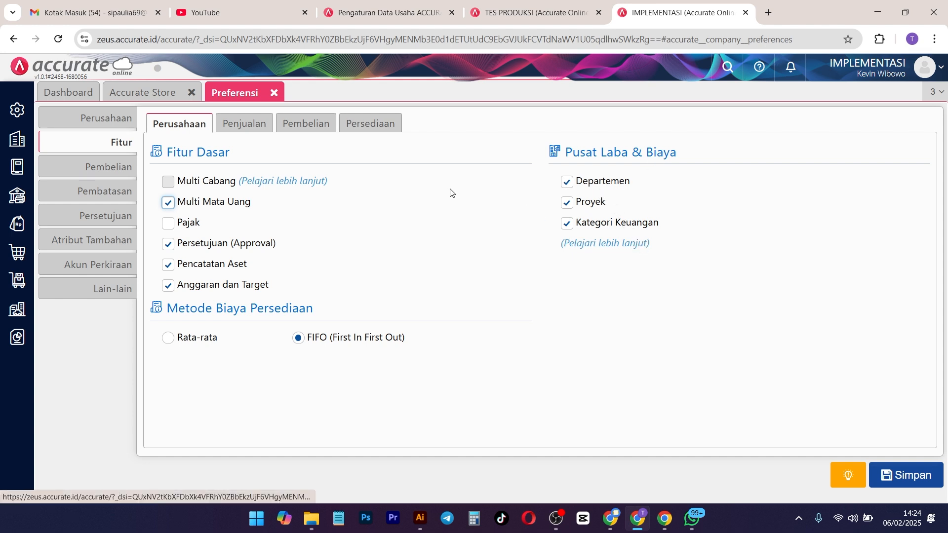
Enable Retur Penjualan in the sales features and look through the purchasing and inventory features, ending on the company features.
left_click(260, 130)
left_click(307, 123)
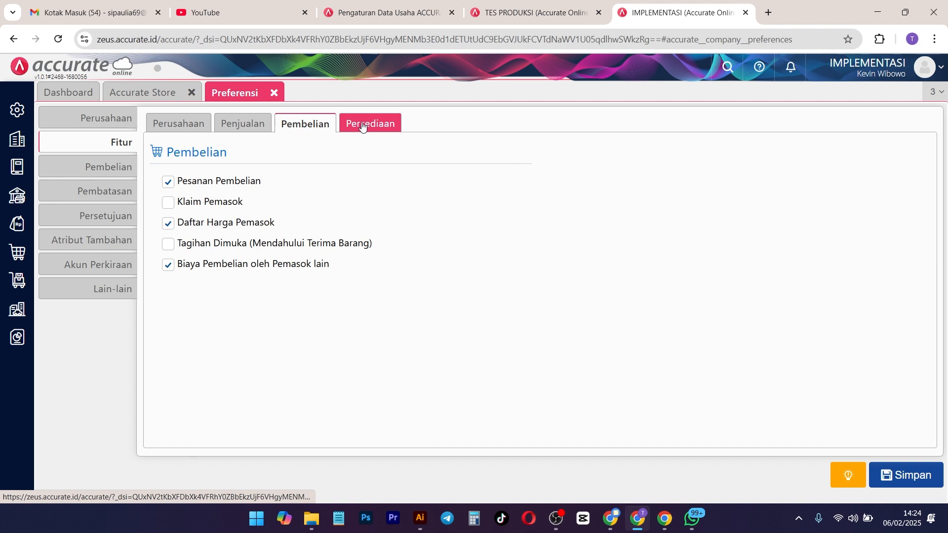
left_click(244, 124)
left_click(210, 184)
left_click(210, 202)
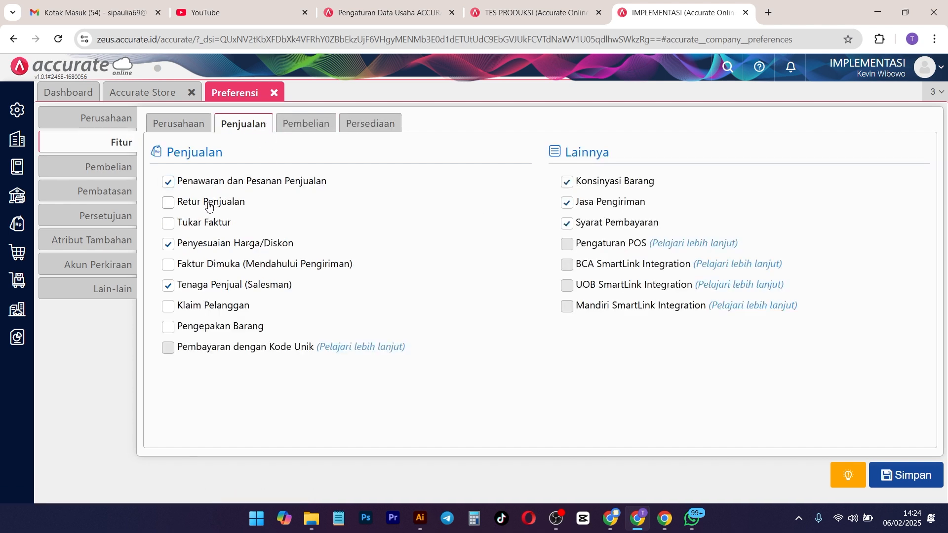
left_click(318, 127)
left_click(365, 124)
left_click(185, 125)
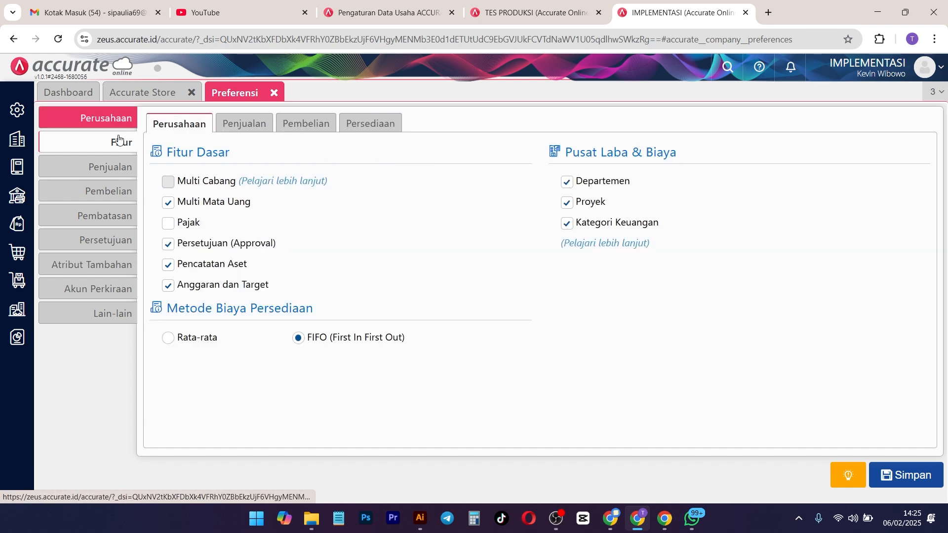
Examine the sales return preferences and the purchasing preferences for purchase invoices, goods receipts and supplier payment orders.
left_click(115, 177)
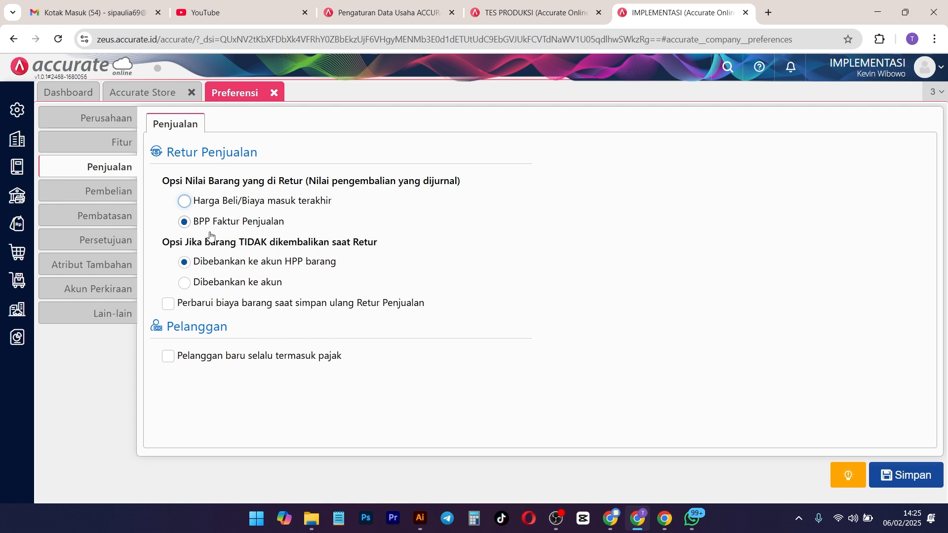
left_click_drag(187, 184, 198, 183)
left_click(579, 367)
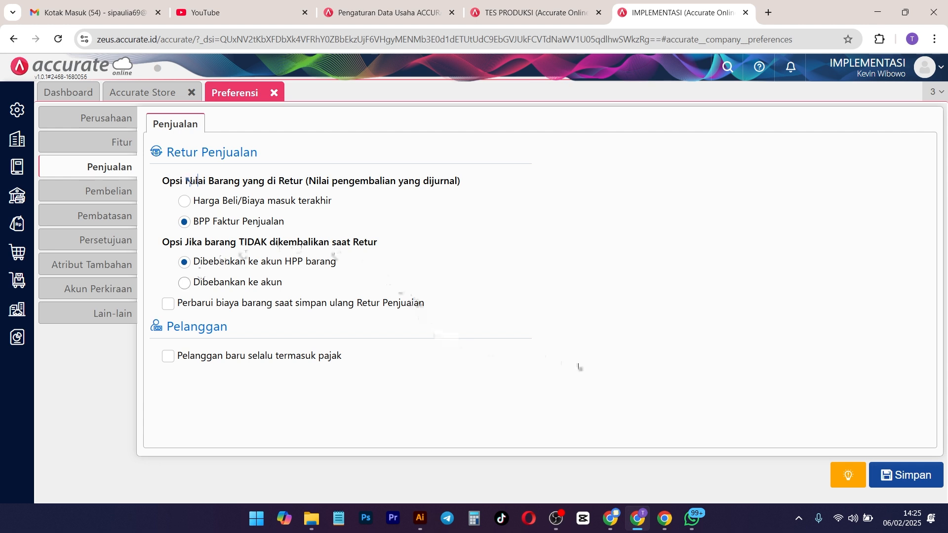
left_click(107, 199)
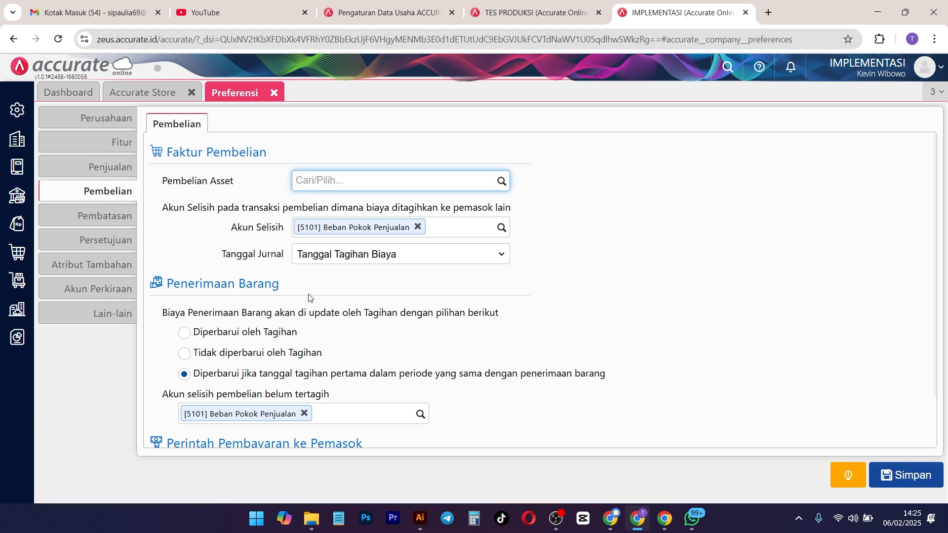
scroll(312, 303, "down", 1)
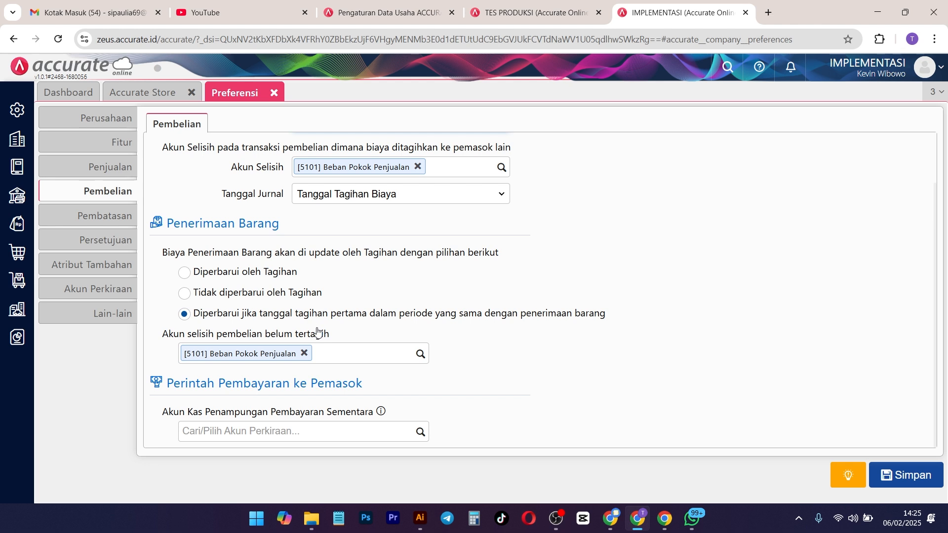
scroll(321, 331, "up", 1)
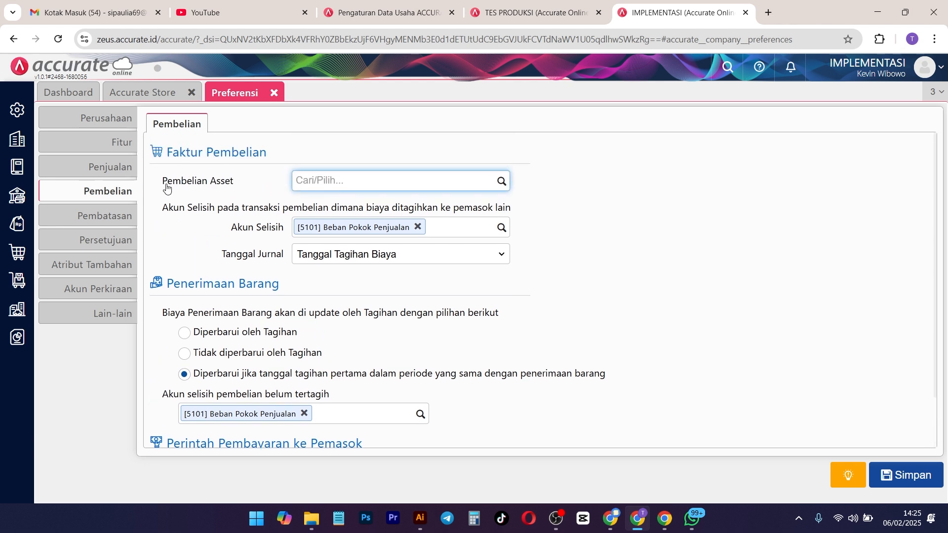
scroll(195, 308, "down", 1)
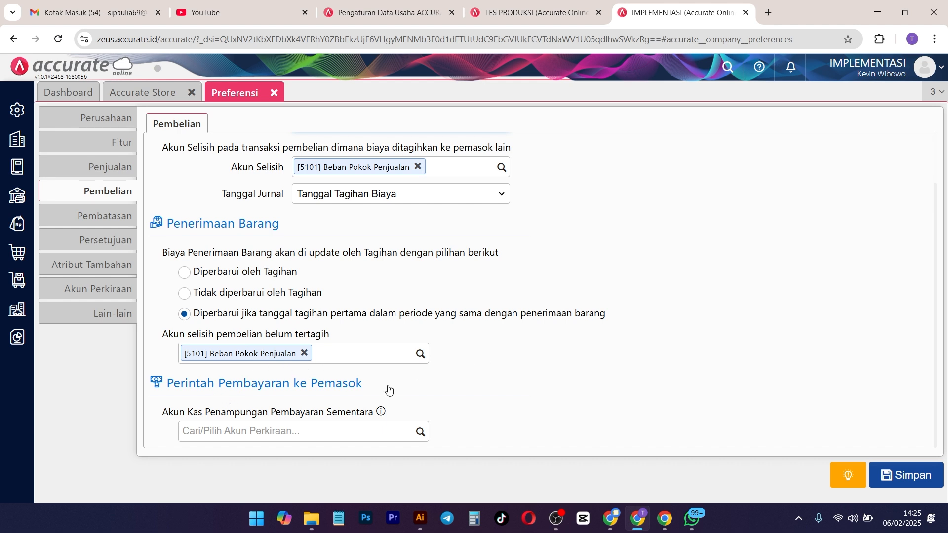
scroll(253, 255, "up", 1)
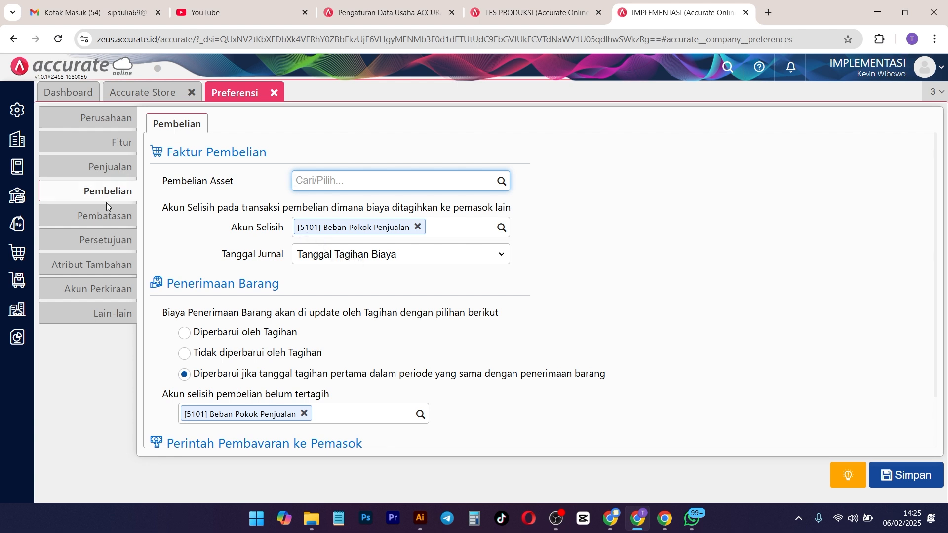
Limit operator-level database access to set times, Senin-Jumat from hour 09 to 21.
left_click(107, 219)
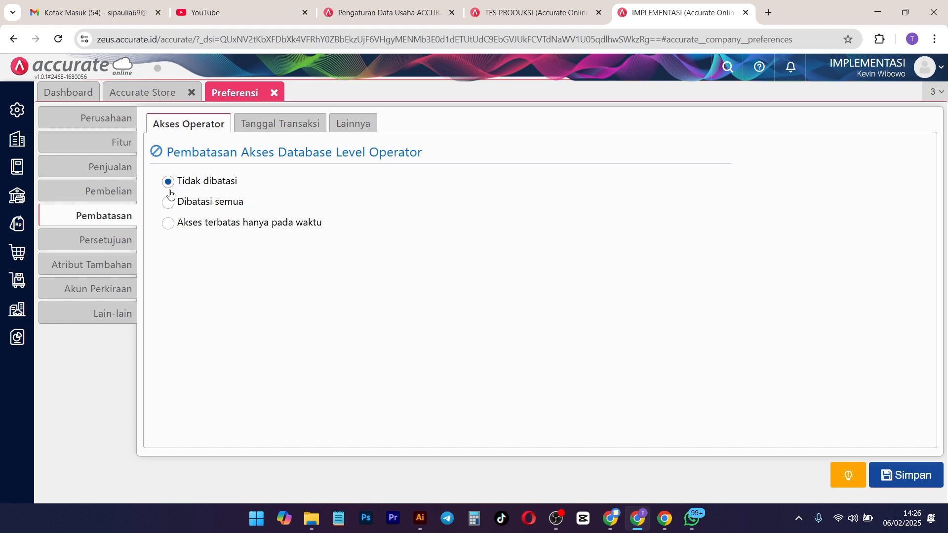
left_click(183, 206)
left_click(169, 224)
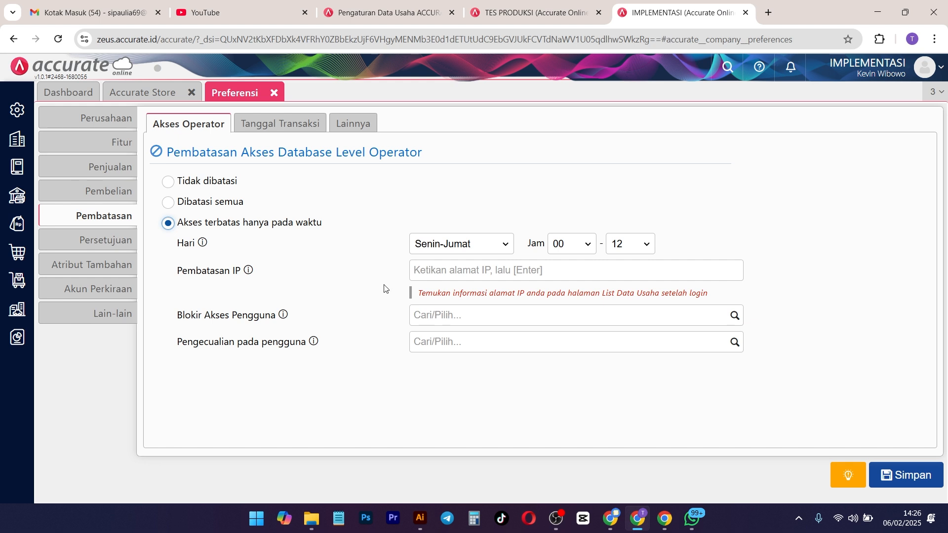
left_click(588, 245)
left_click(578, 406)
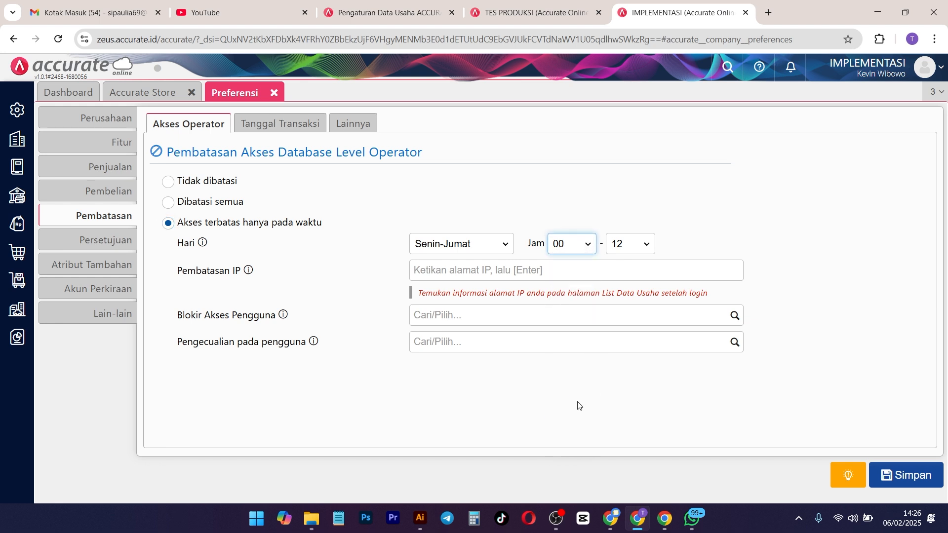
left_click(646, 255)
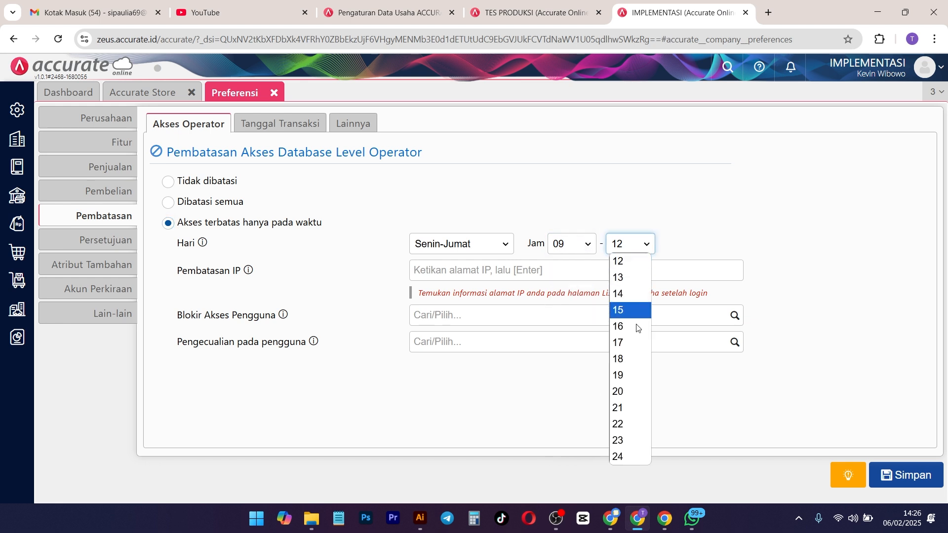
left_click(627, 408)
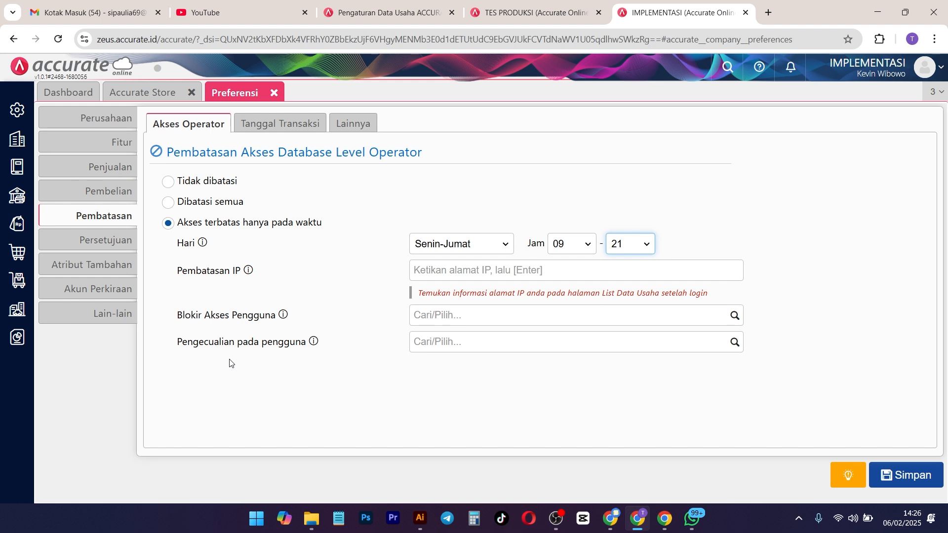
left_click(426, 391)
Preview the transaction date restrictions by time range, specific date and days after period end, ending on Tidak dibatasi.
left_click(266, 130)
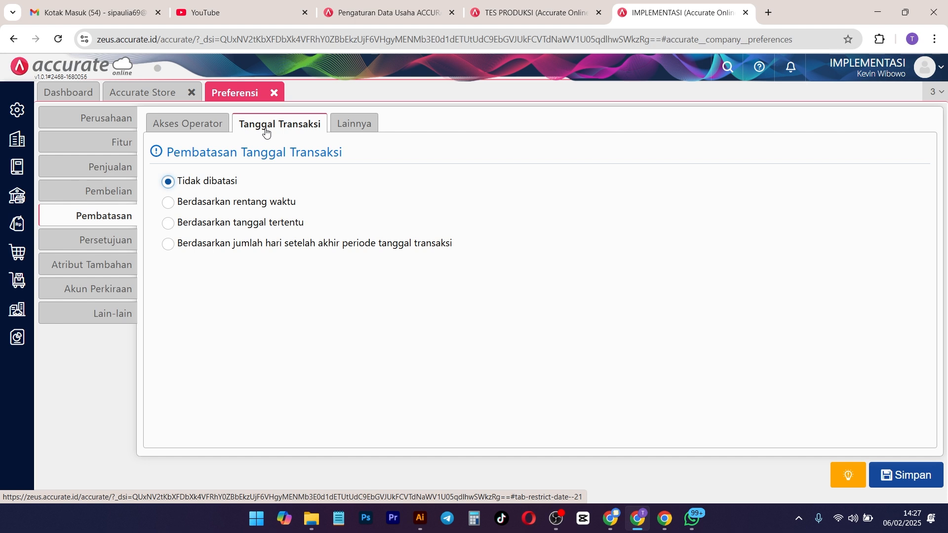
left_click(241, 207)
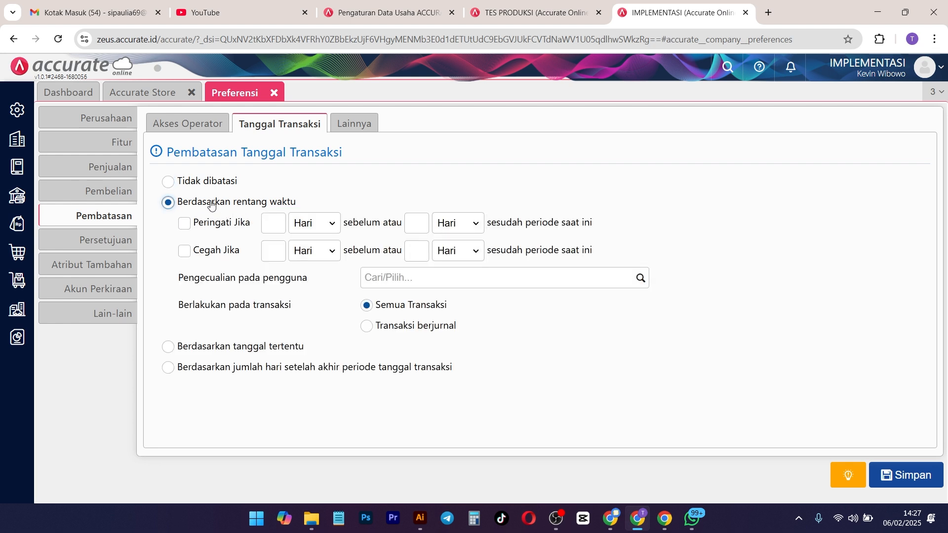
left_click(182, 183)
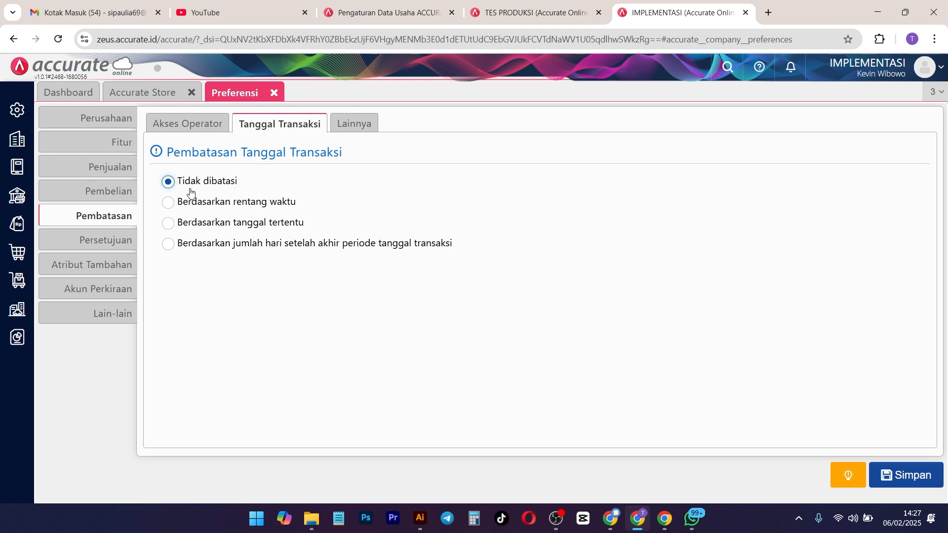
left_click(167, 203)
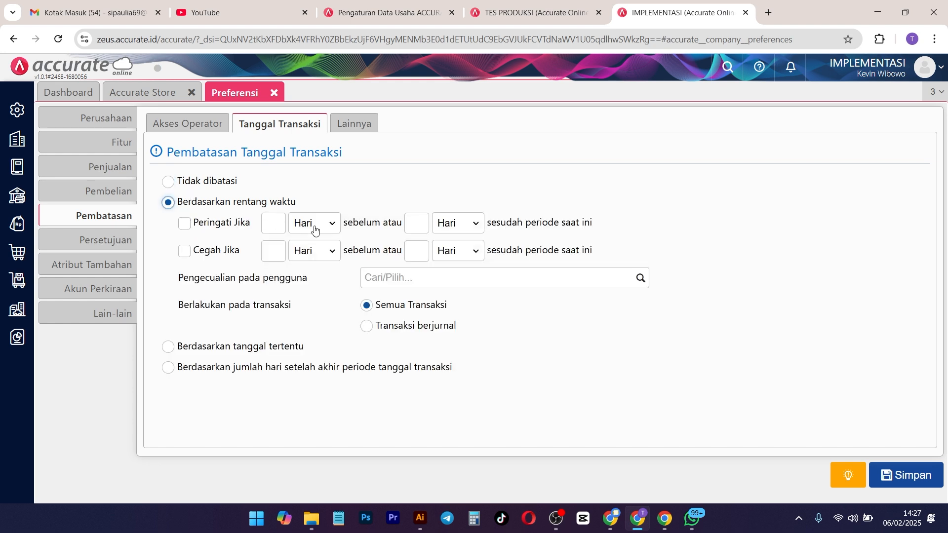
left_click(168, 348)
left_click(171, 371)
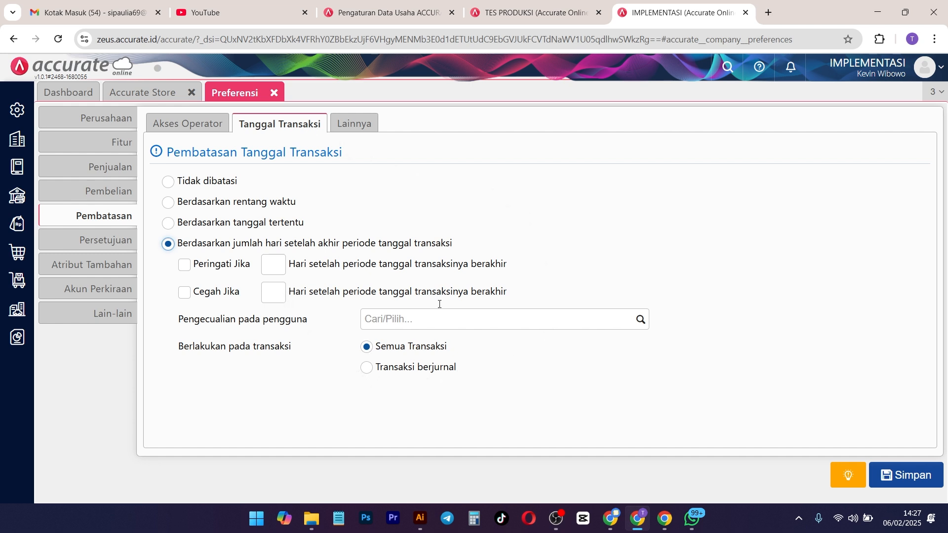
left_click(193, 182)
Set the operator-level database access restriction back to Tidak dibatasi.
left_click(344, 121)
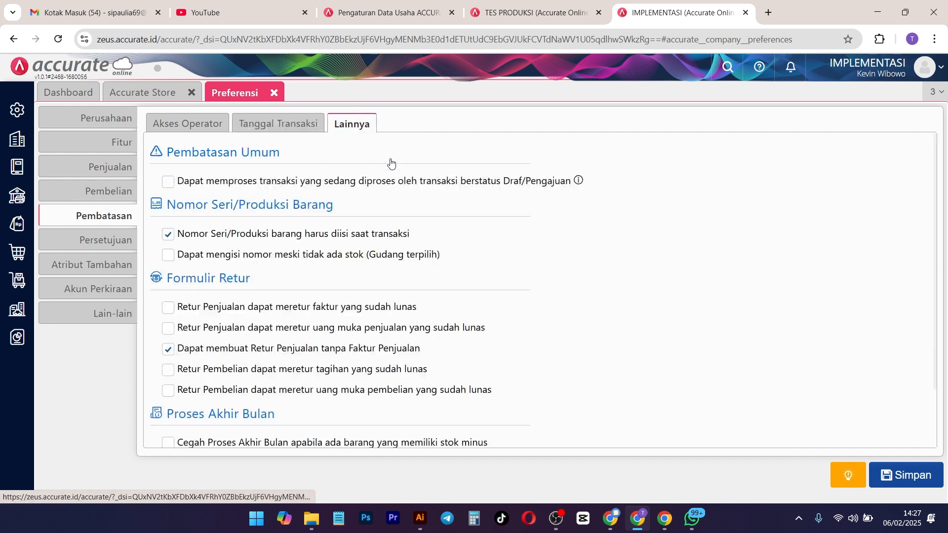
left_click(219, 121)
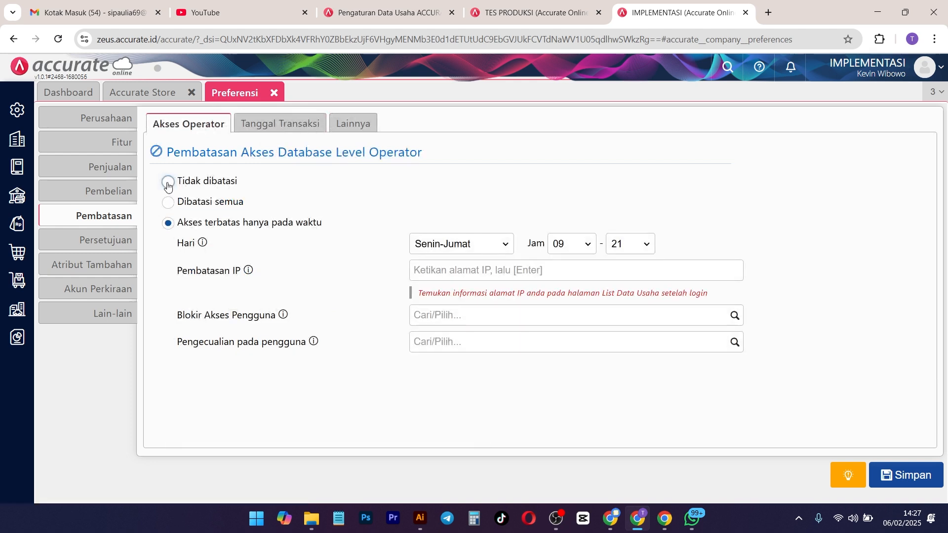
left_click(168, 183)
Review the other restrictions and allow sales returns on paid invoices under Formulir Retur (Retur Penjualan dapat meretur faktur yang sudah lunas).
left_click(333, 133)
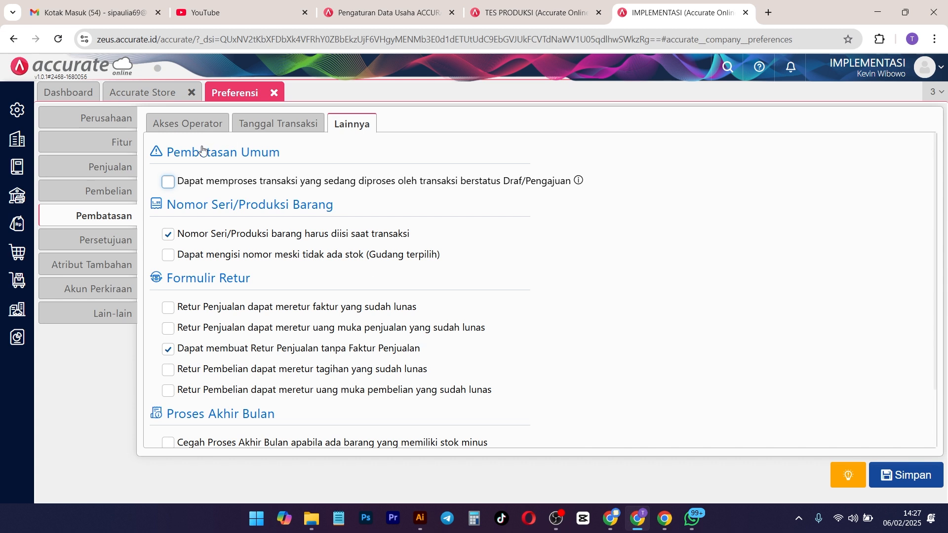
left_click_drag(200, 152, 206, 154)
left_click_drag(338, 213, 243, 221)
scroll(274, 272, "down", 2)
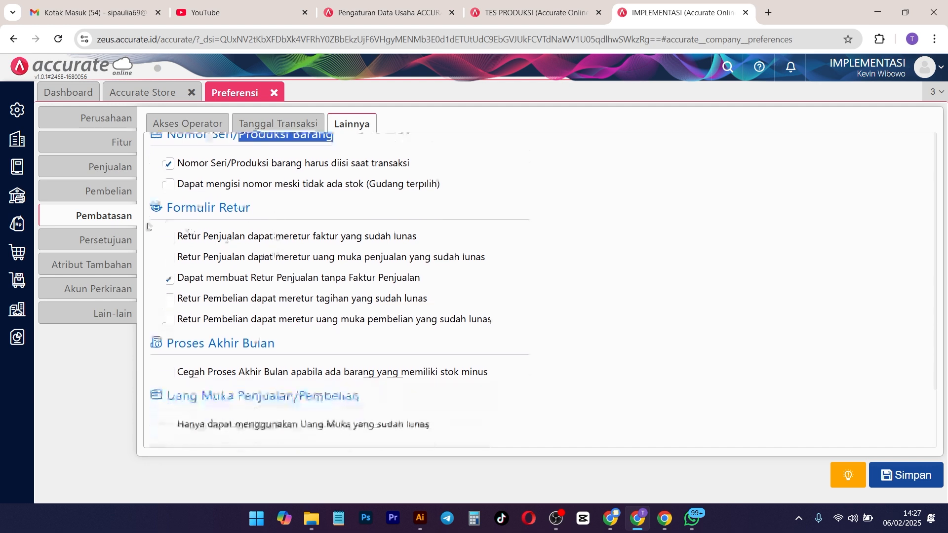
left_click_drag(269, 213, 186, 212)
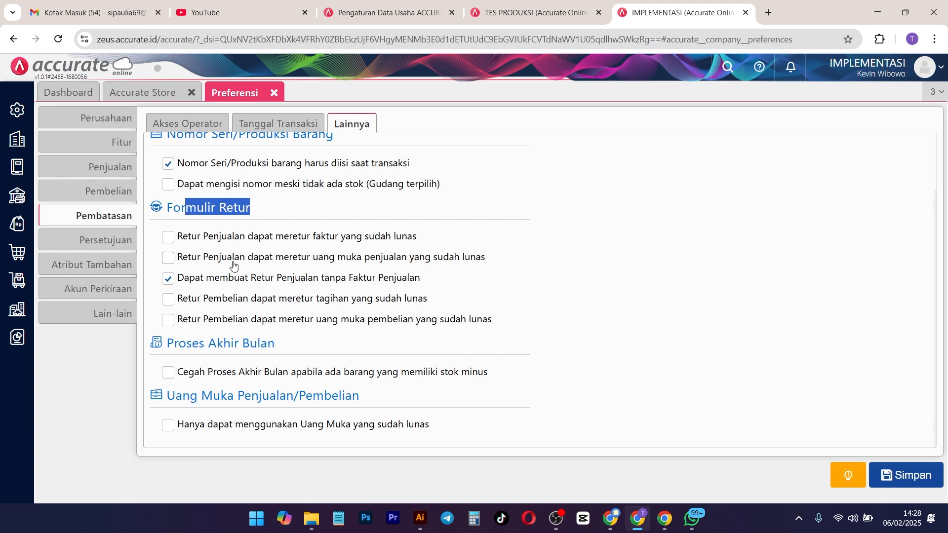
left_click(169, 258)
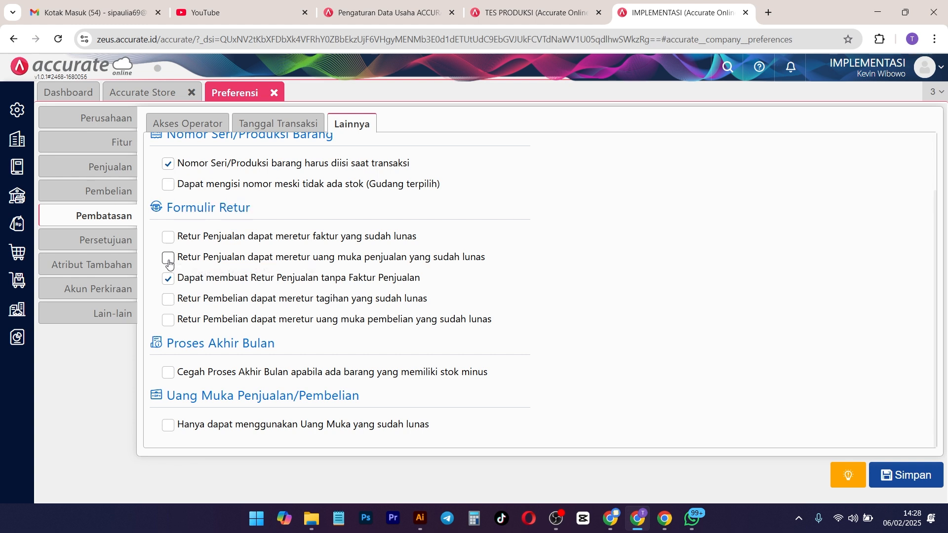
left_click(170, 257)
left_click(168, 237)
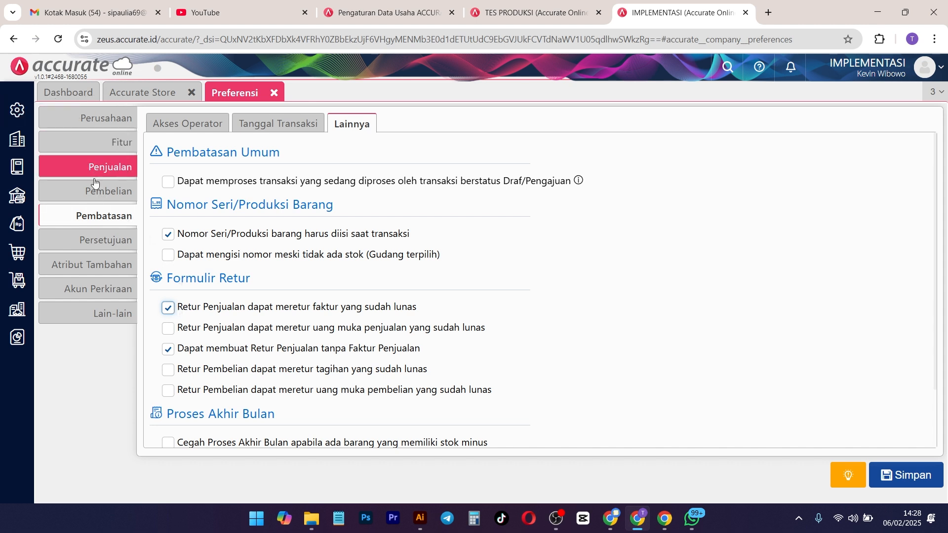
View the sales approval options and disable Persetujuan (Approval) in the company features.
left_click(93, 246)
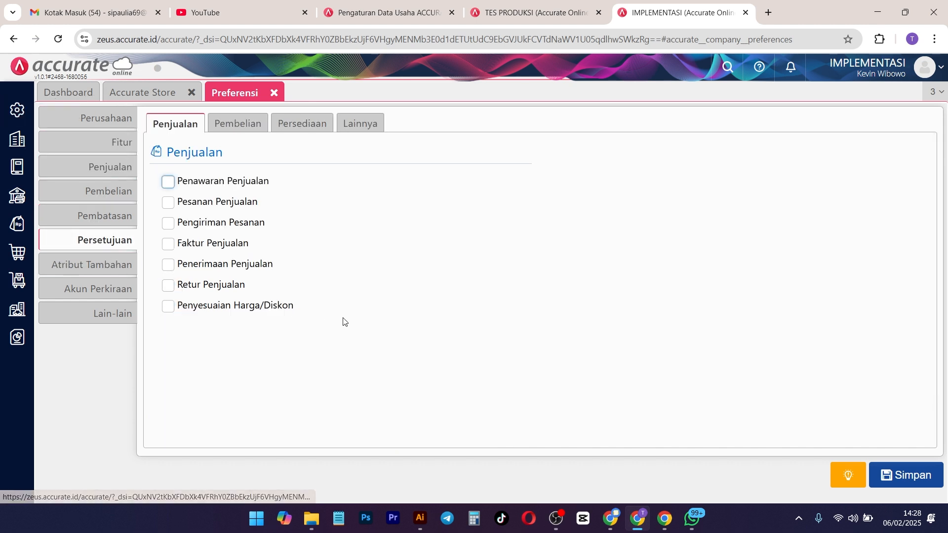
left_click(130, 144)
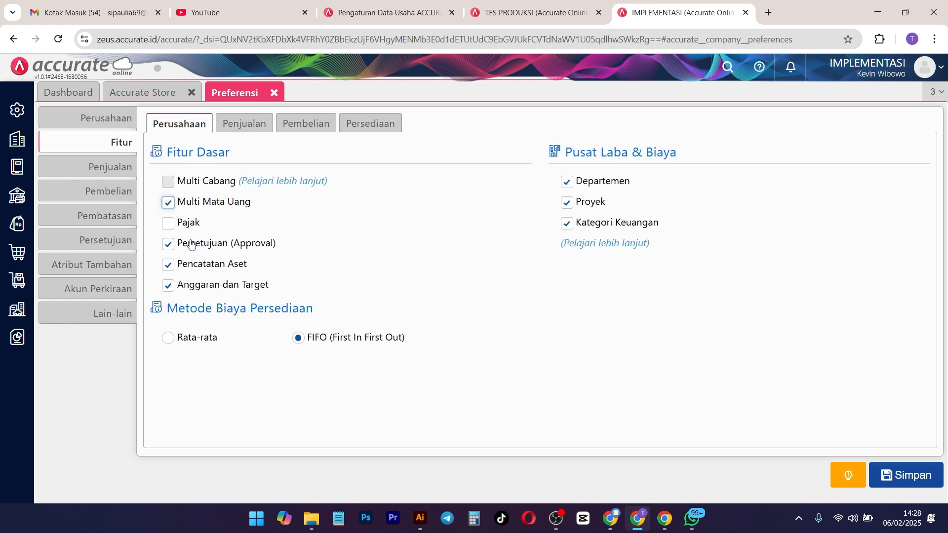
left_click(169, 245)
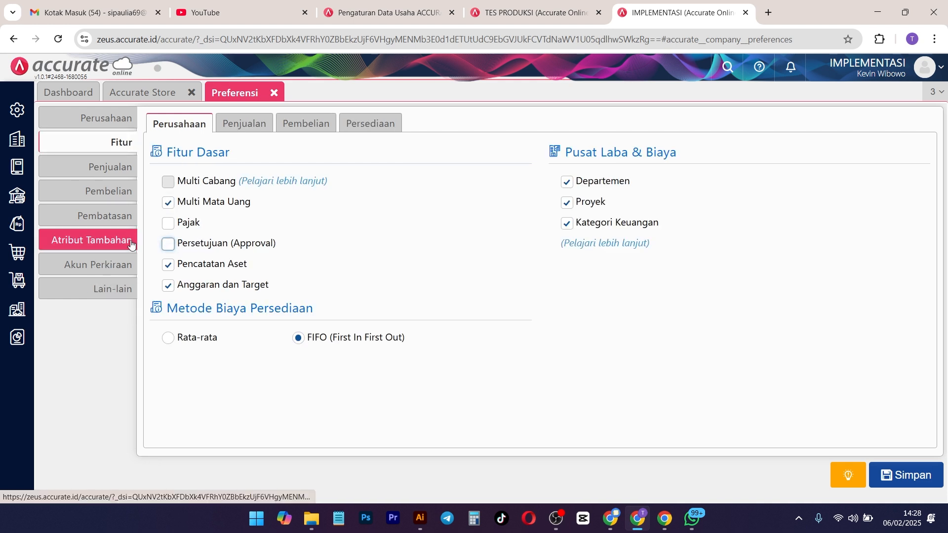
Enable Persetujuan (Approval) in the company features and view the purchasing, inventory and other approval options under Persetujuan.
left_click(168, 245)
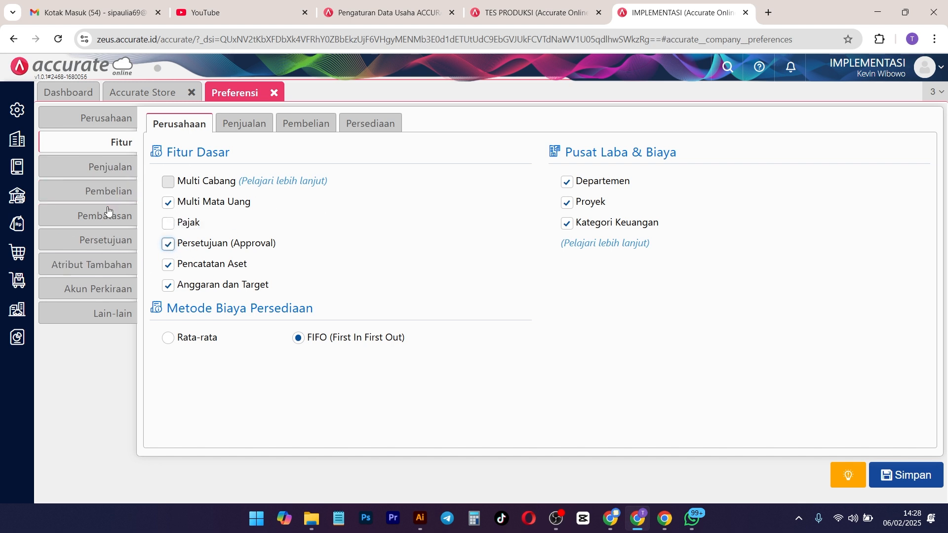
left_click(104, 240)
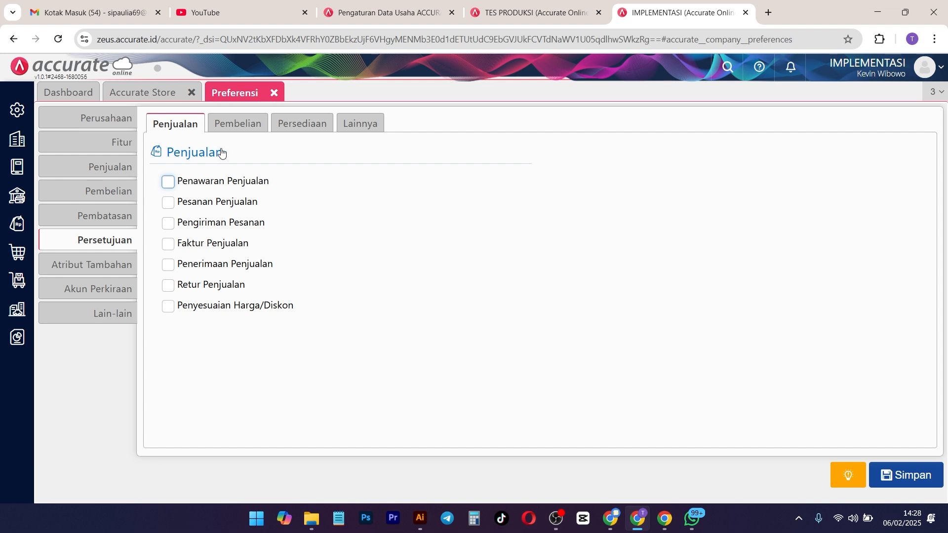
left_click(240, 123)
left_click(308, 123)
left_click(357, 127)
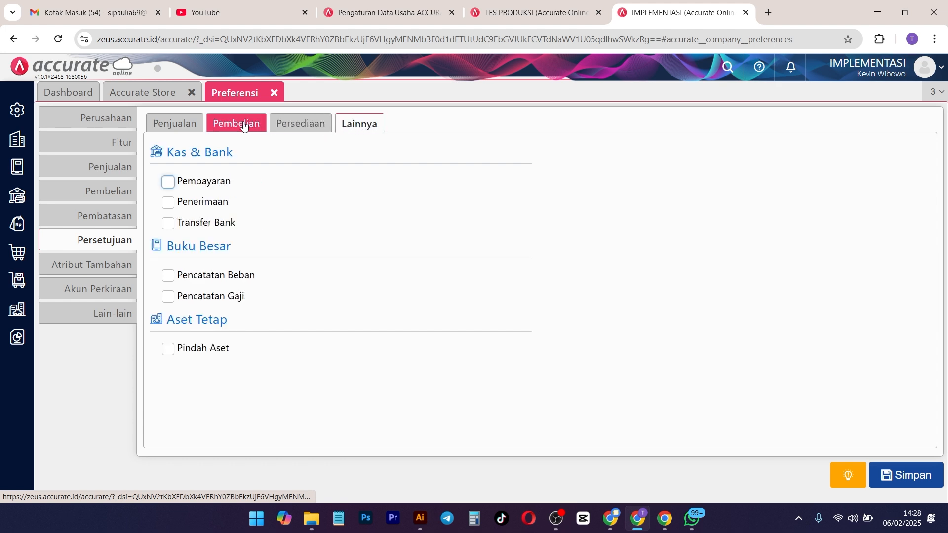
Turn on approval for Pesanan Pembelian in the purchasing approval options and save the preferences.
left_click(234, 124)
left_click(168, 127)
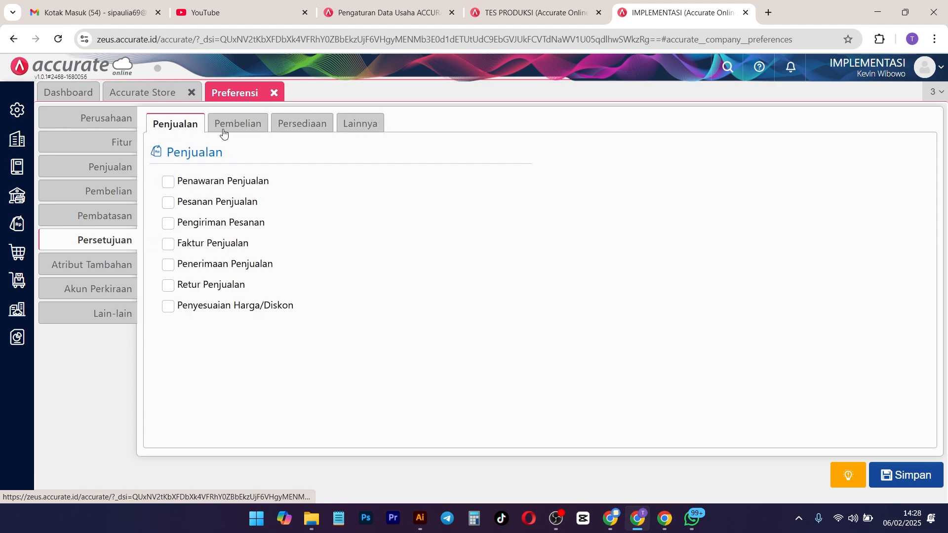
left_click(241, 129)
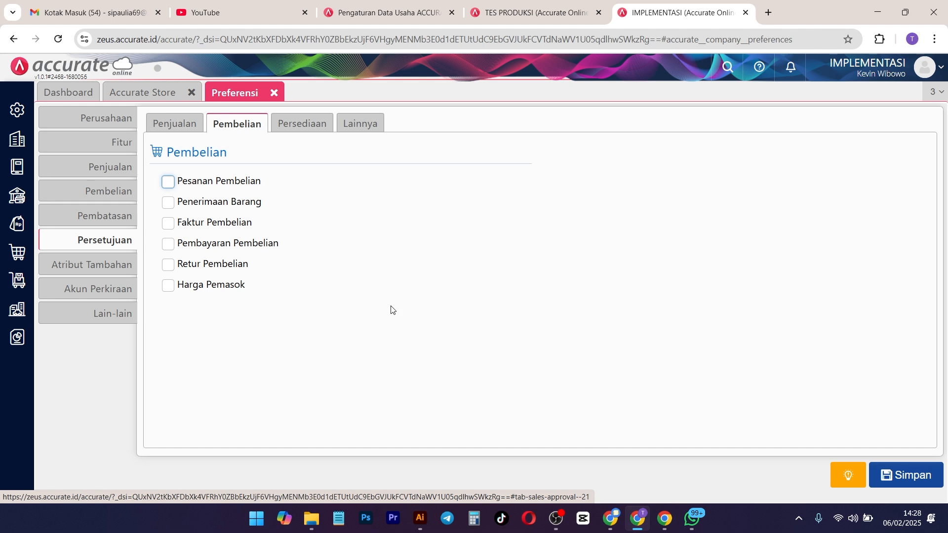
left_click(193, 183)
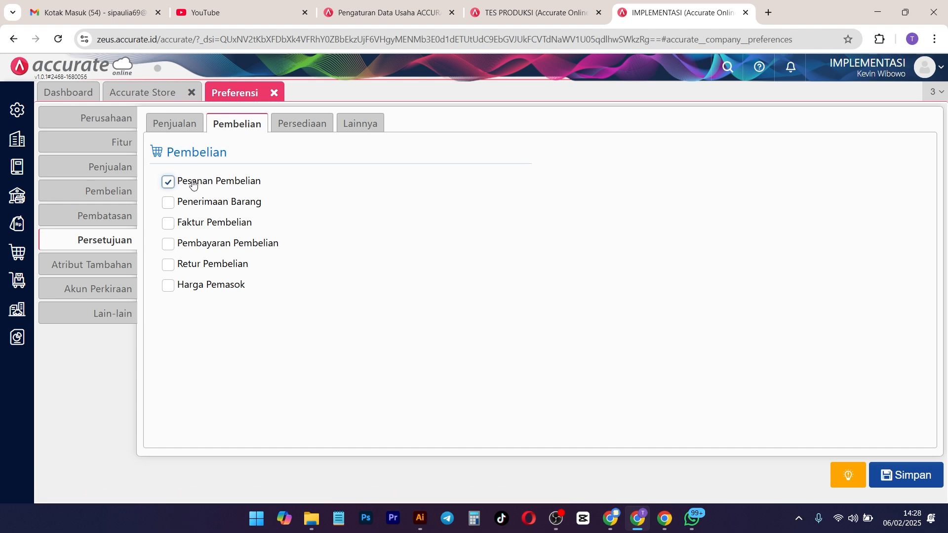
left_click(928, 475)
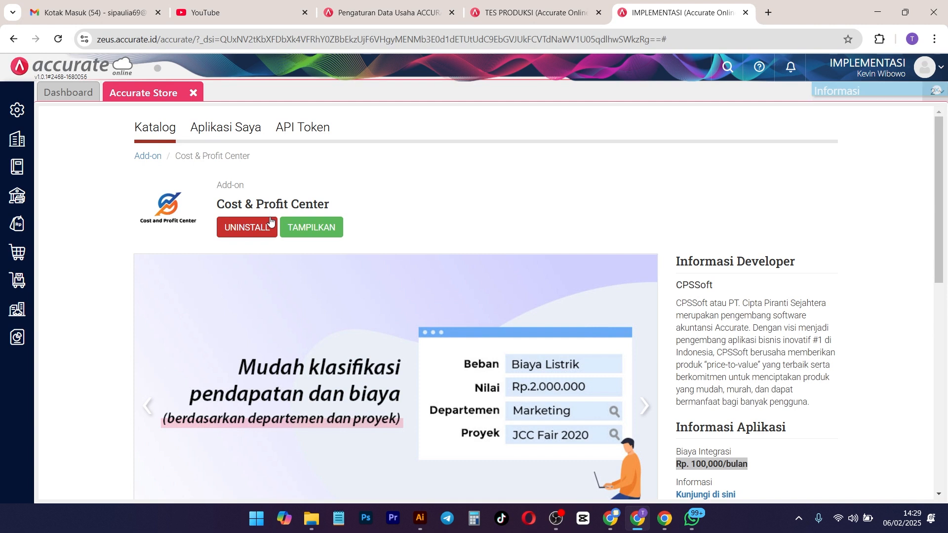
Reopen the Preferensi page from the settings and close the Accurate Store page.
left_click(10, 110)
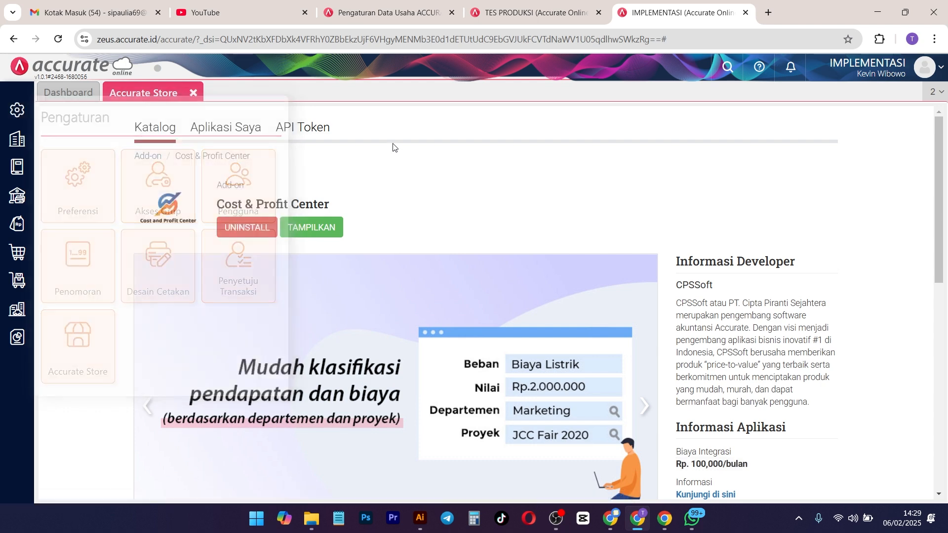
mouse_move(24, 119)
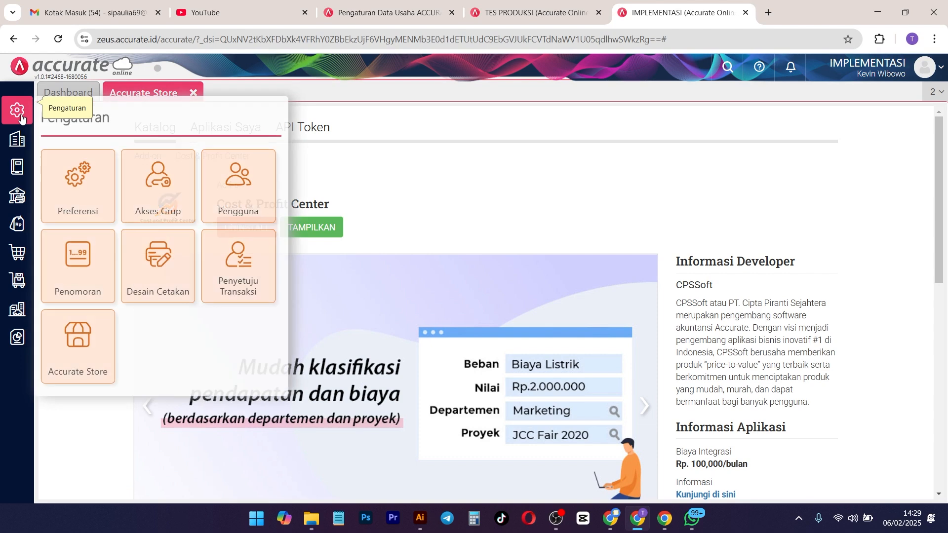
left_click(61, 205)
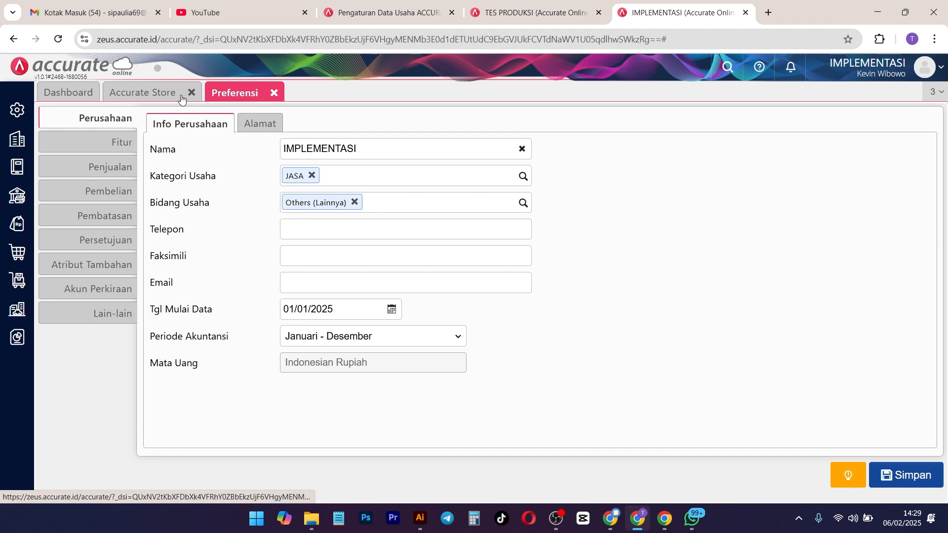
left_click(191, 93)
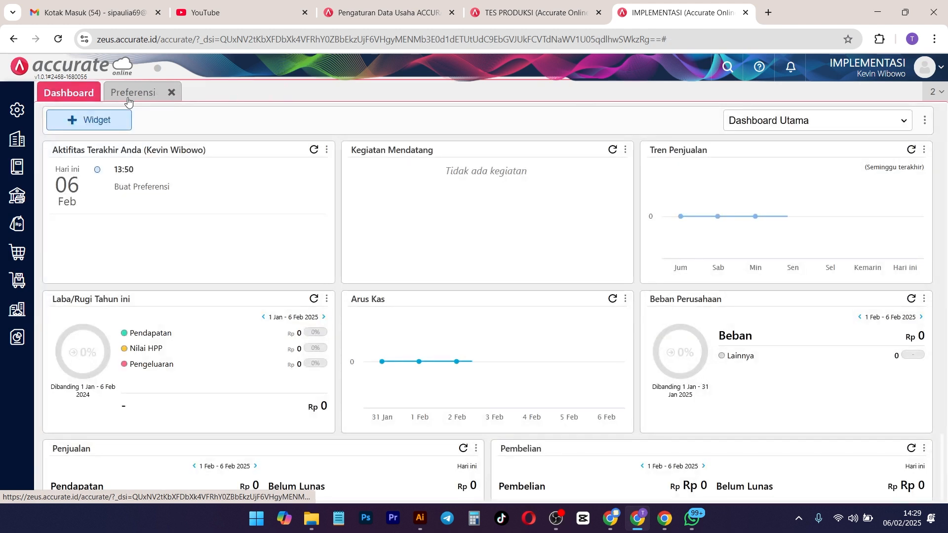
left_click(125, 105)
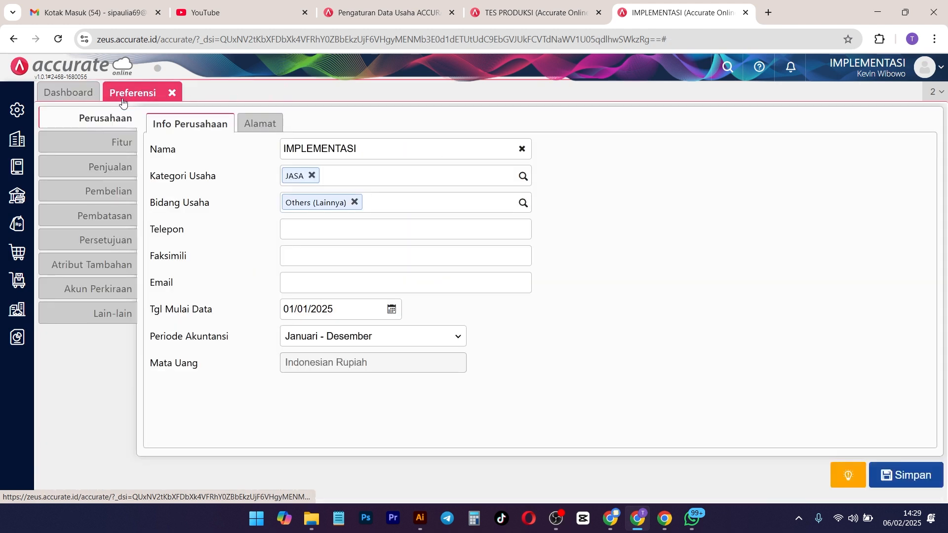
Review the approval options for sales, purchasing, inventory and others, and look at Penyetuju Transaksi among the settings.
left_click(107, 235)
left_click(303, 124)
left_click(360, 124)
left_click(306, 123)
left_click(237, 123)
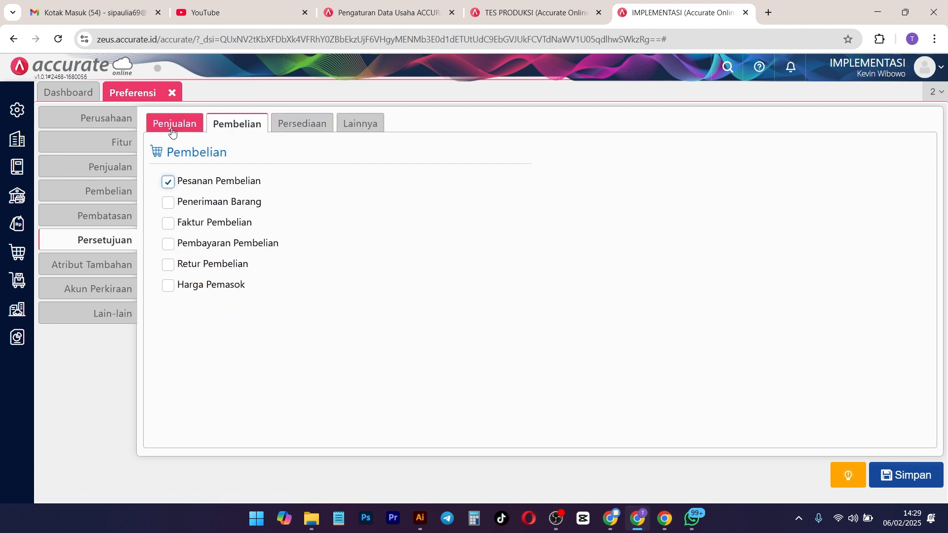
left_click(174, 124)
left_click(360, 123)
left_click(302, 124)
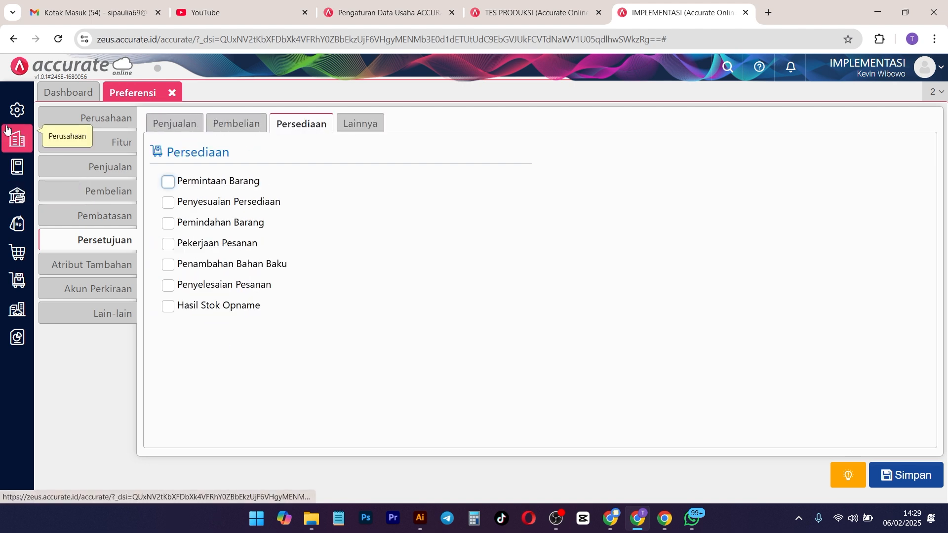
left_click(16, 110)
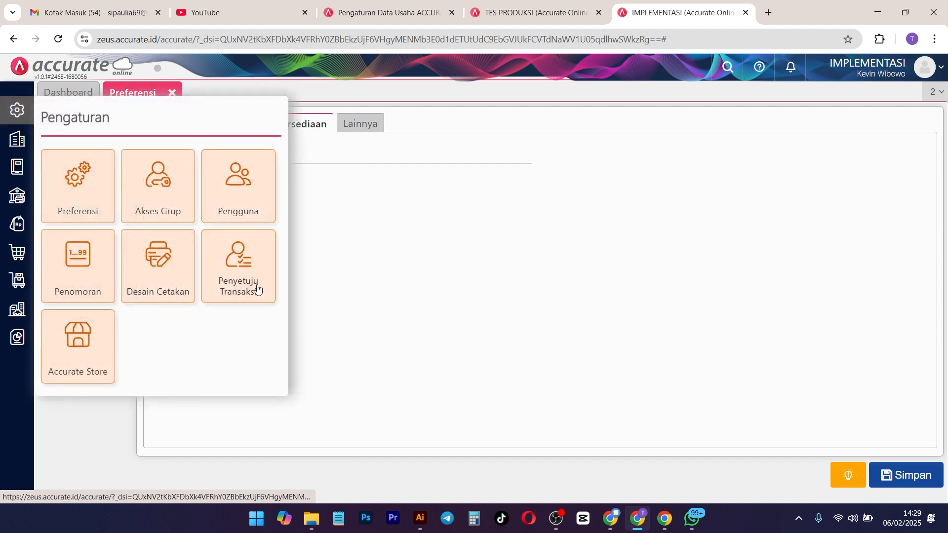
left_click(468, 284)
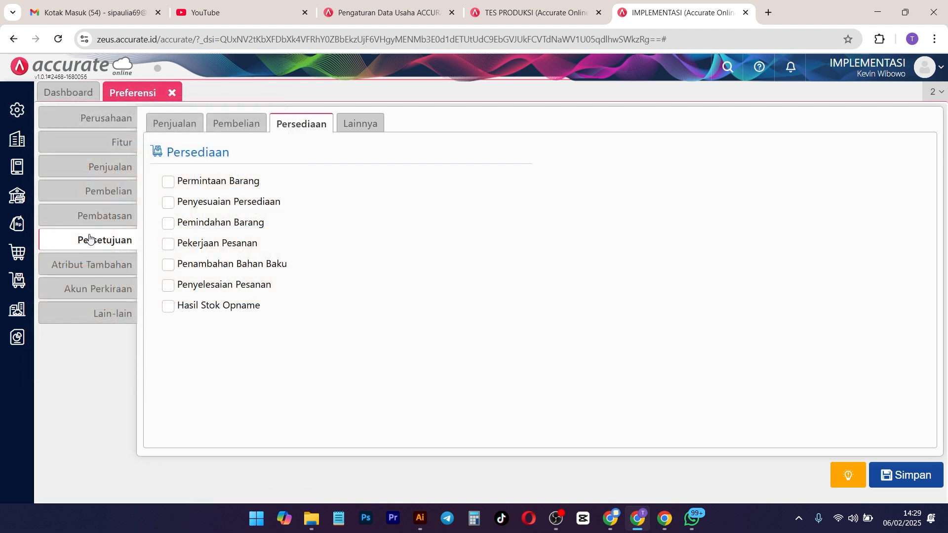
Review the Atribut Tambahan options for Kategori Keuangan, form item details, Barang & Jasa, Pelanggan and Pemasok.
left_click(116, 265)
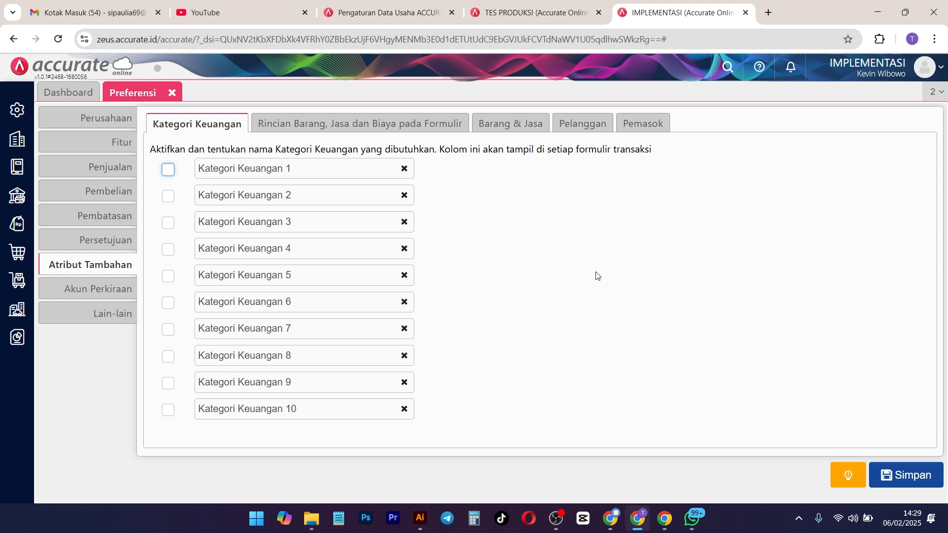
left_click(359, 128)
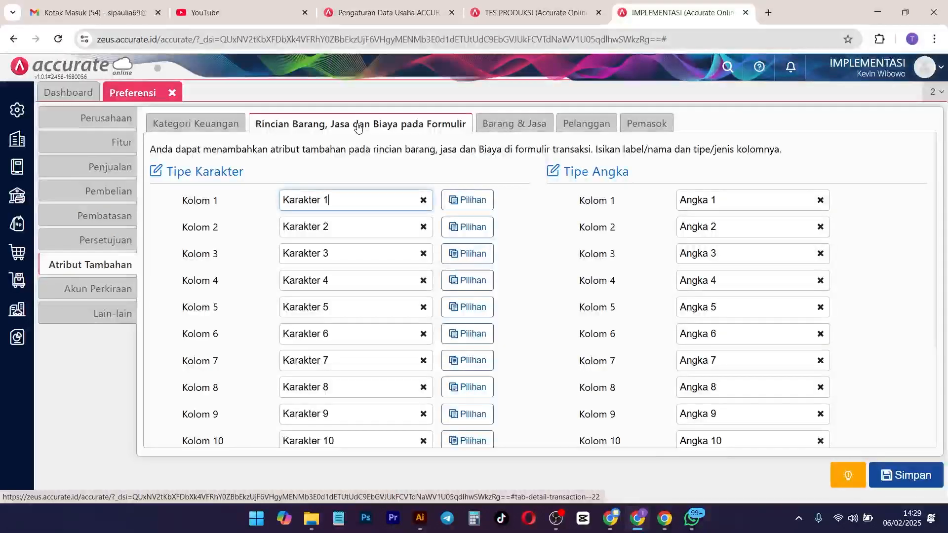
left_click(528, 124)
left_click(594, 125)
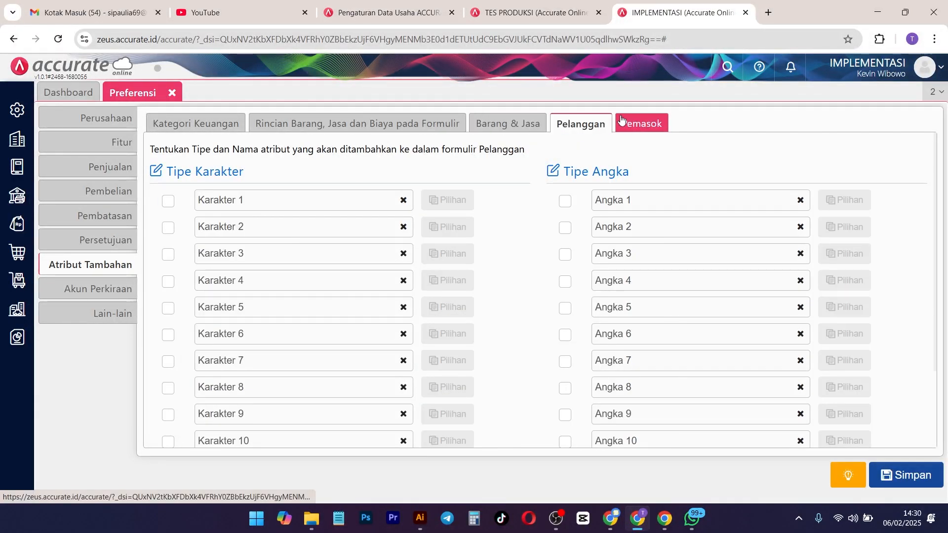
left_click(641, 122)
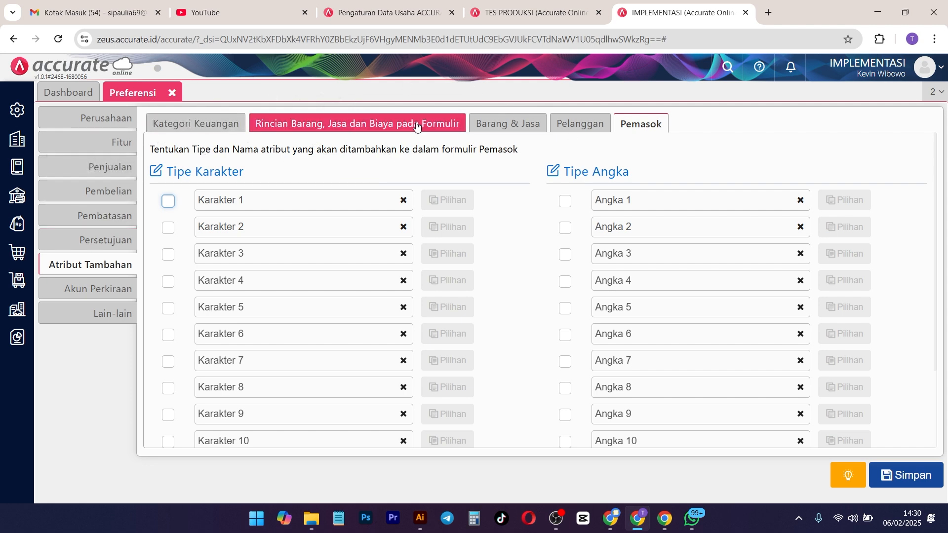
Rename character-type Kolom 1 to "Mobil A" in the additional attributes for Rincian Barang, Jasa dan Biaya pada Formulir.
left_click(450, 121)
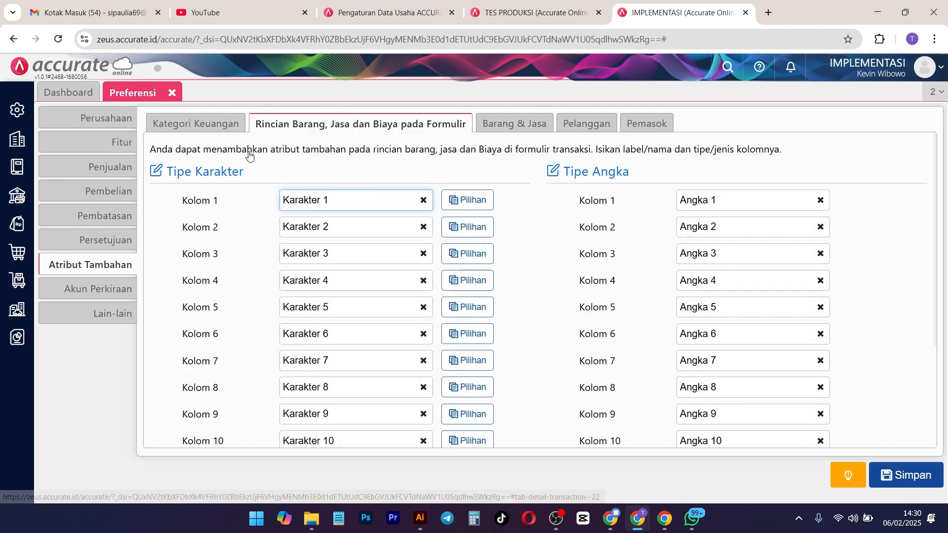
right_click(341, 197)
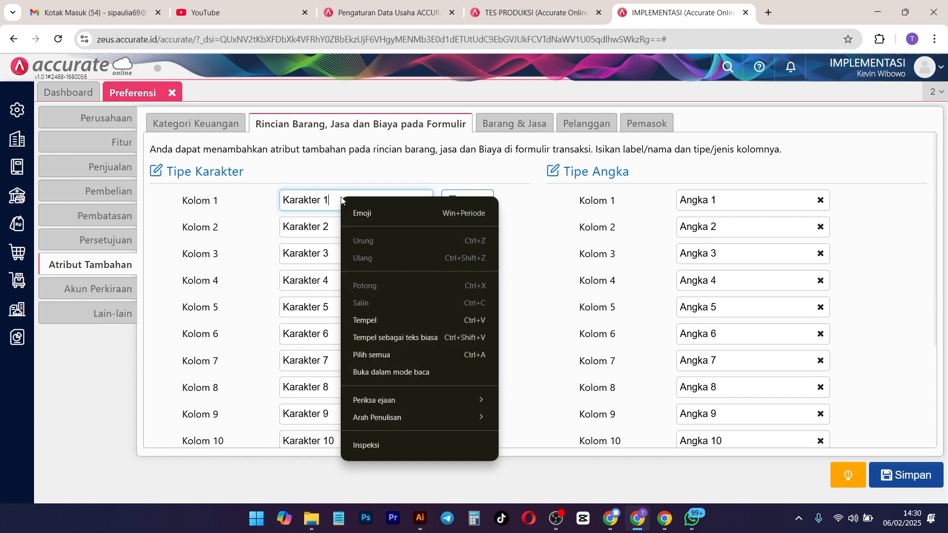
left_click(398, 186)
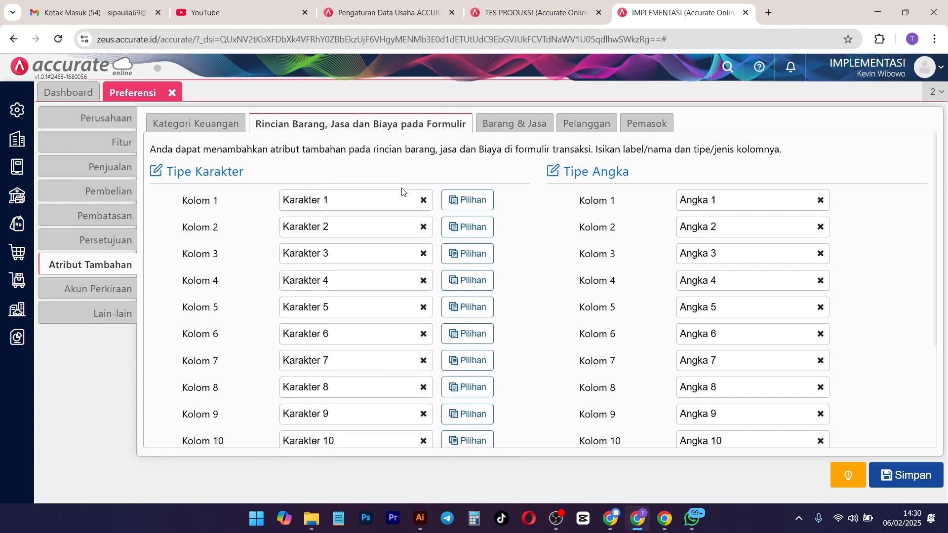
left_click_drag(370, 202, 272, 213)
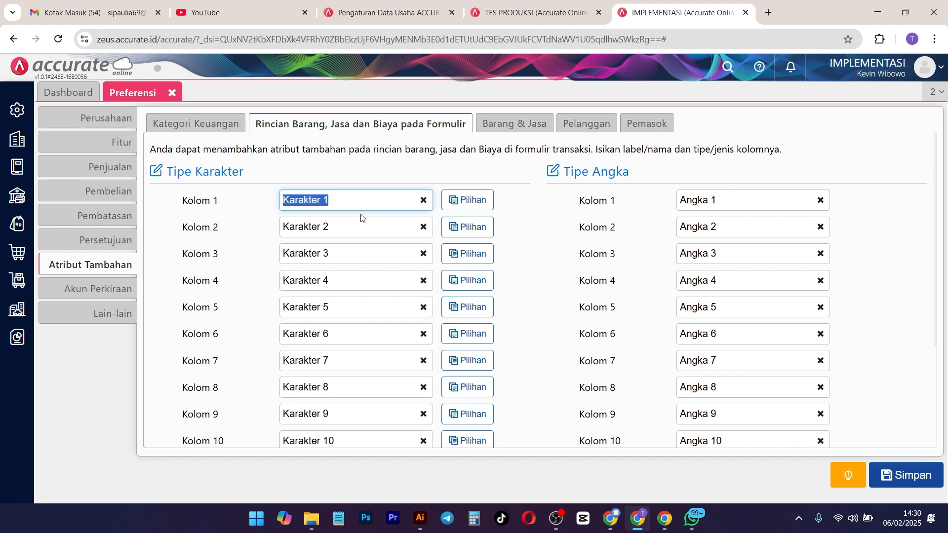
type("Mobil A")
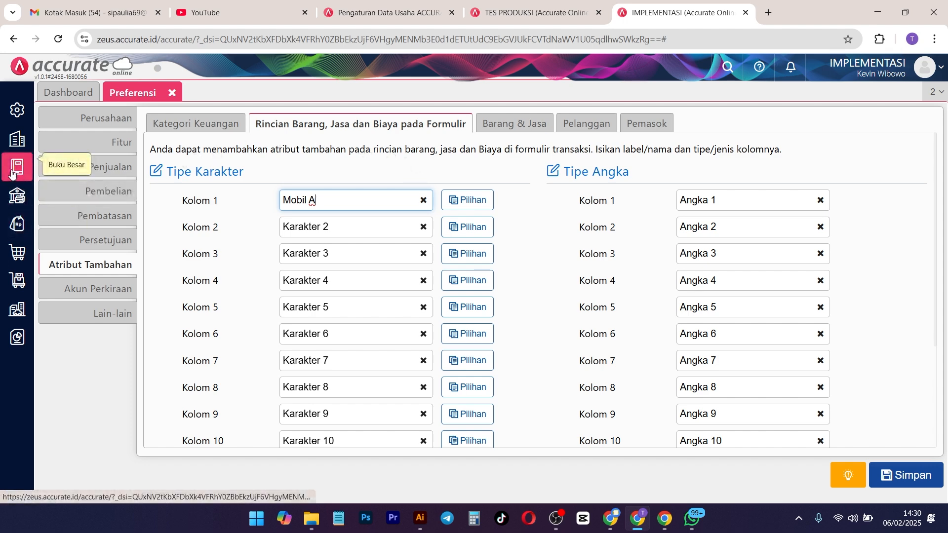
Start a new Pengiriman Pesanan and add customer "A" as the Kirim ke recipient.
mouse_move(16, 225)
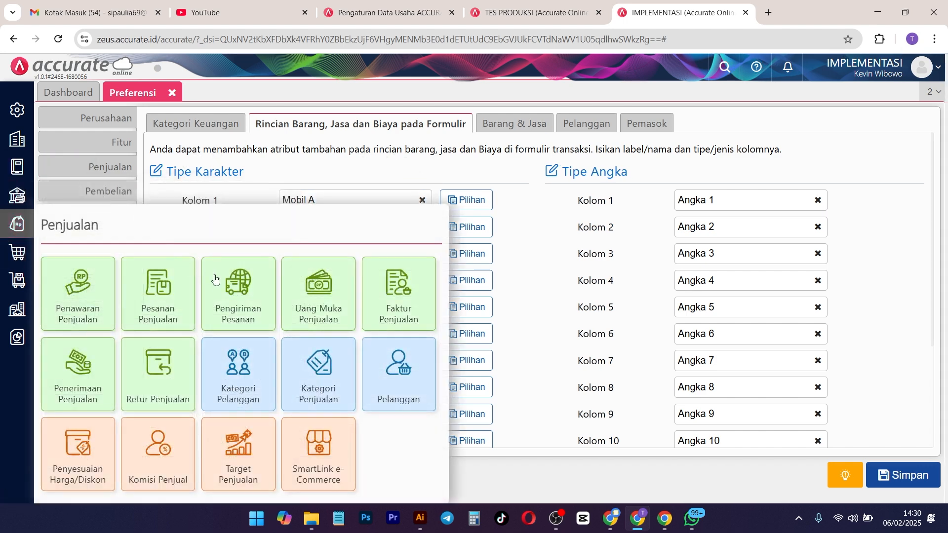
left_click(253, 296)
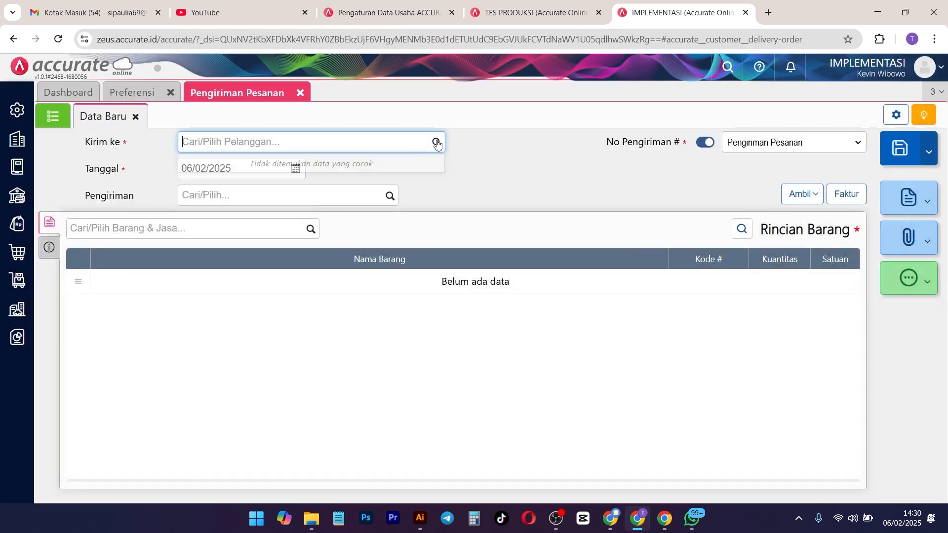
type("A")
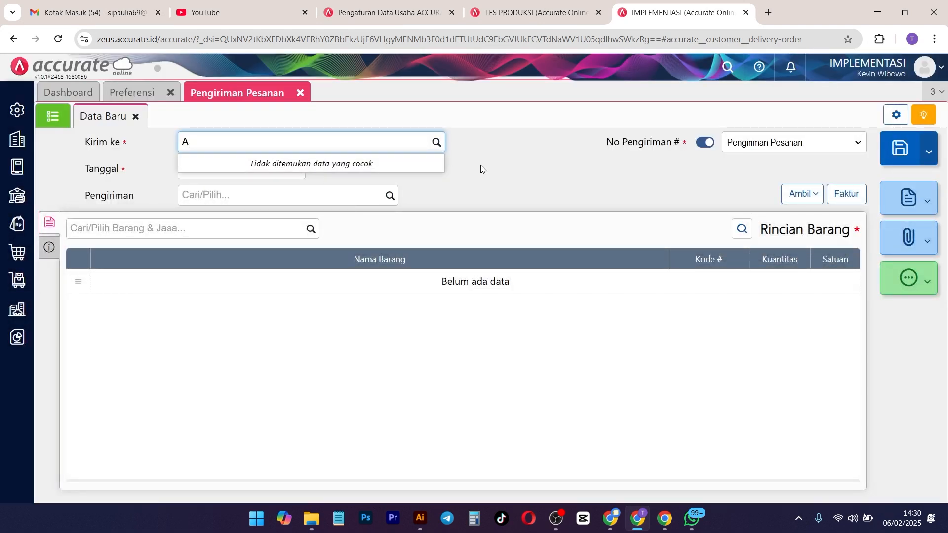
left_click(339, 186)
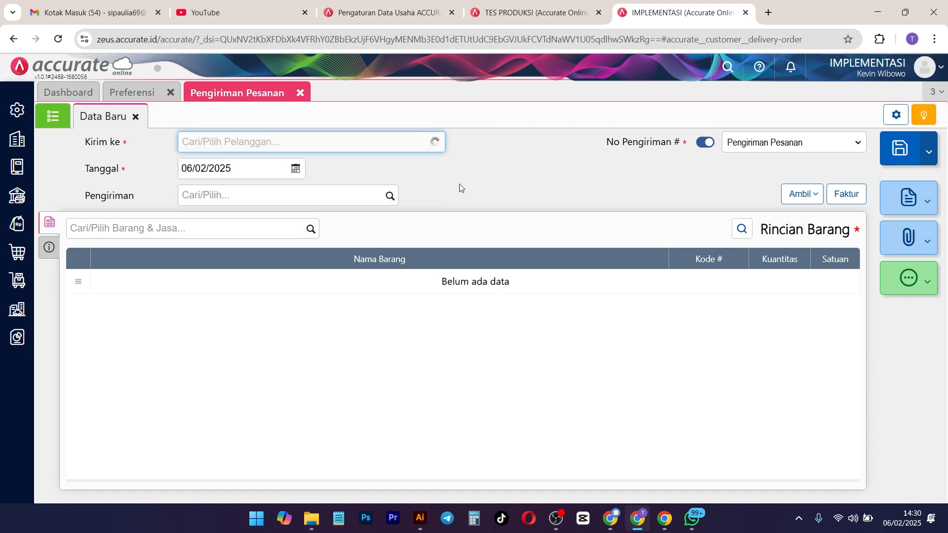
Create a new Barang & Jasa item named "Barang A" with unit PCS, save it and close the item form.
left_click(17, 280)
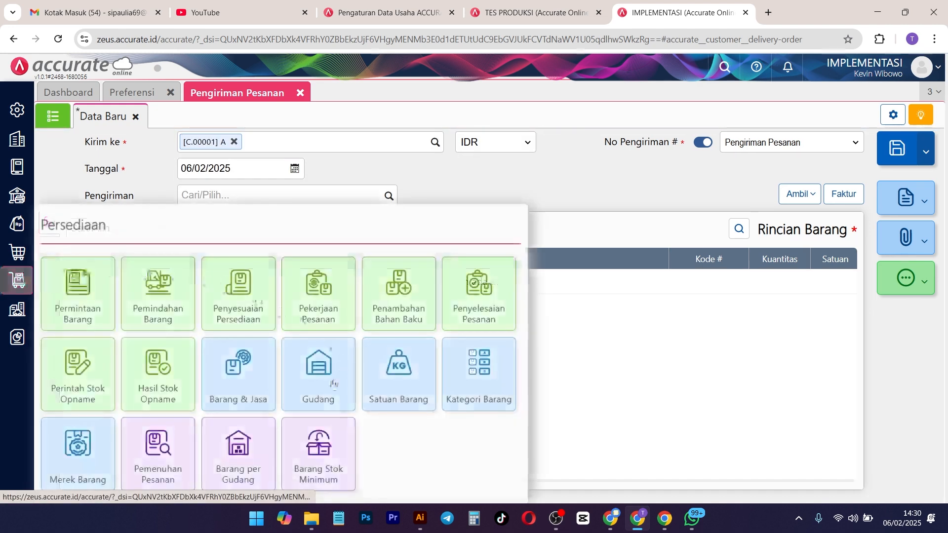
left_click(244, 377)
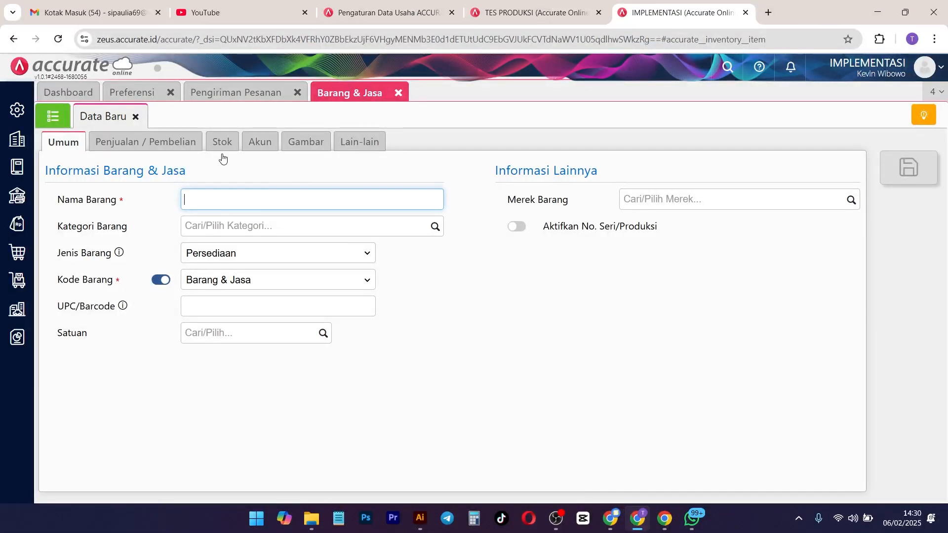
type("Barang A")
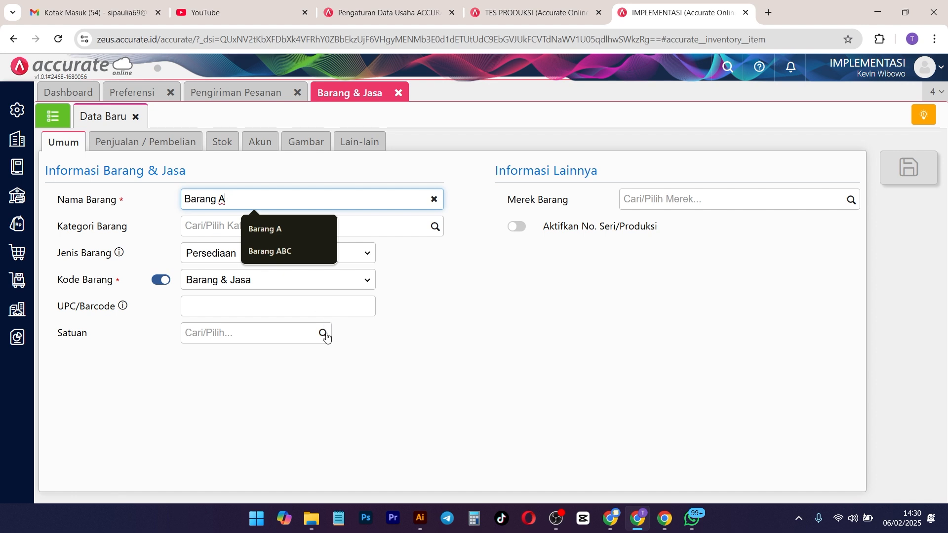
left_click(326, 336)
left_click(275, 355)
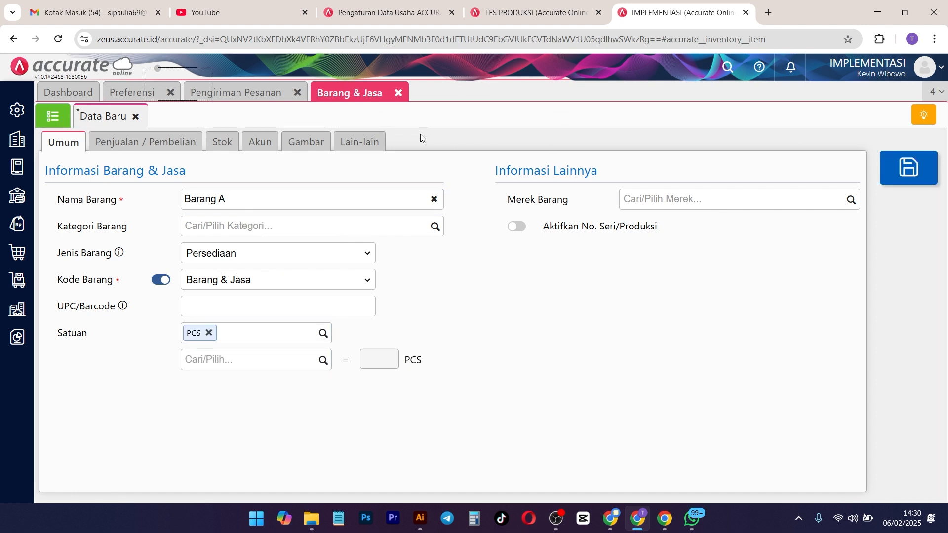
left_click(399, 97)
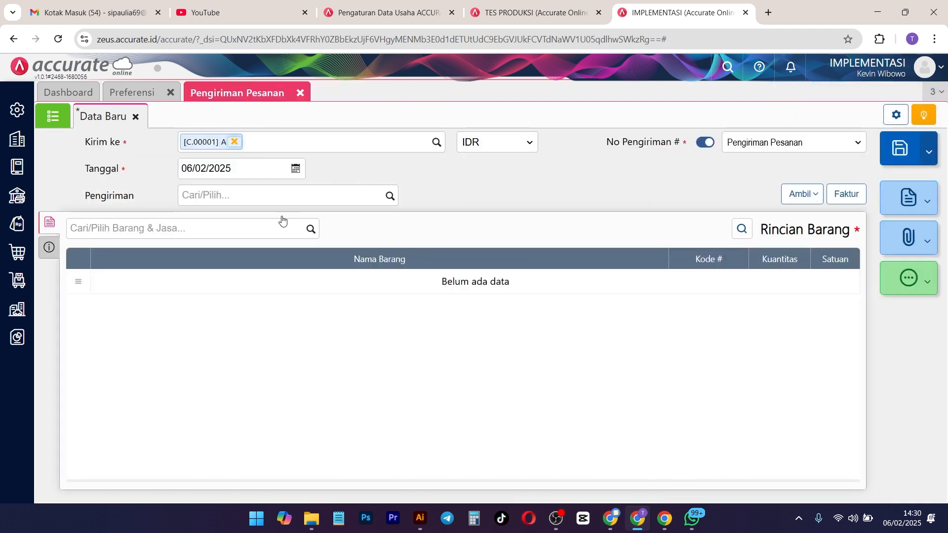
Examine Barang A's item details and Info lainnya in the delivery order, then the order's additional information, for the custom attribute.
left_click(316, 230)
left_click(184, 269)
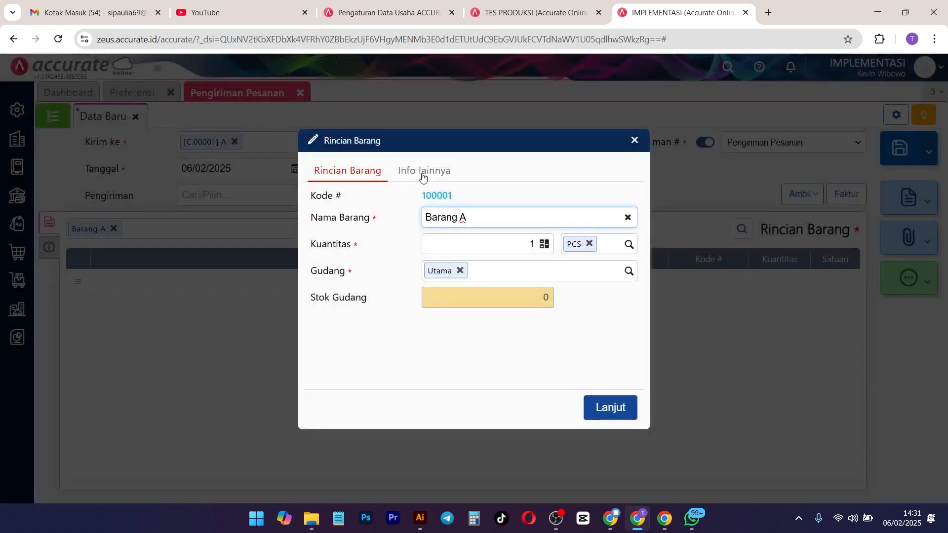
left_click(423, 171)
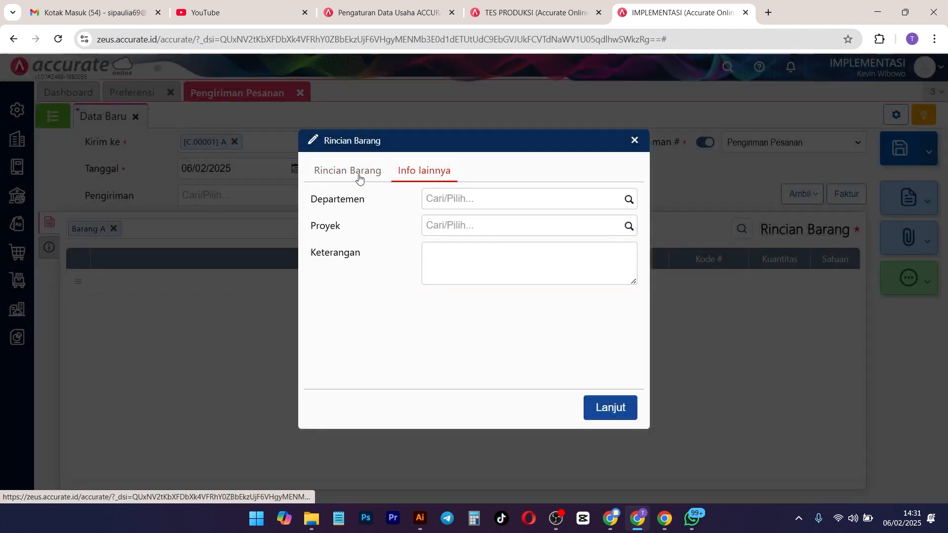
left_click(333, 173)
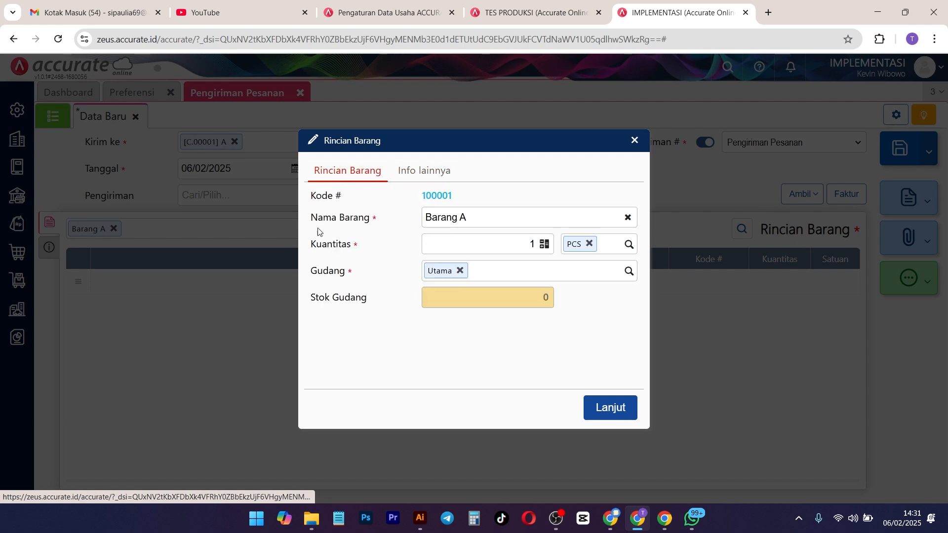
left_click(635, 142)
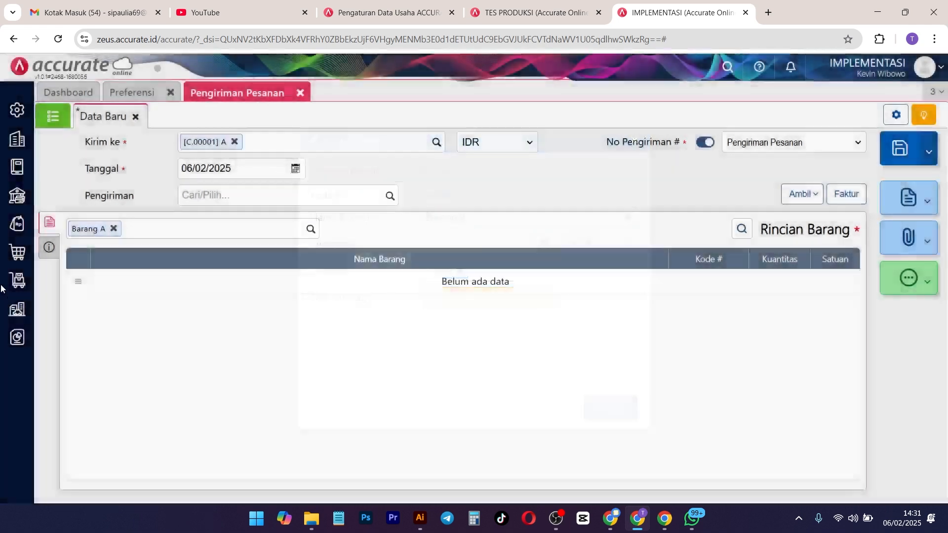
left_click(49, 248)
left_click(213, 269)
left_click(50, 222)
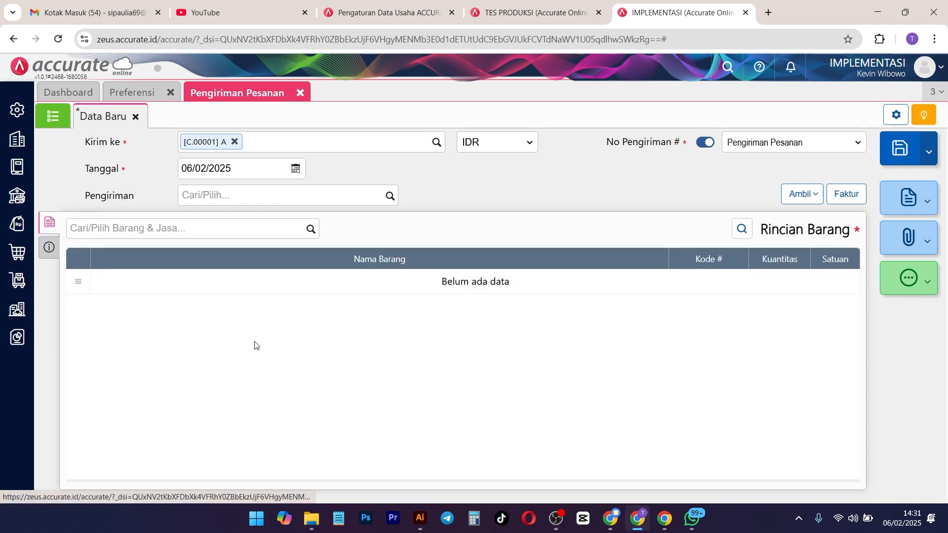
Rename character-type Kolom 1 to "Mobil" in the additional attributes for Rincian Barang, Jasa dan Biaya pada Formulir.
left_click(136, 100)
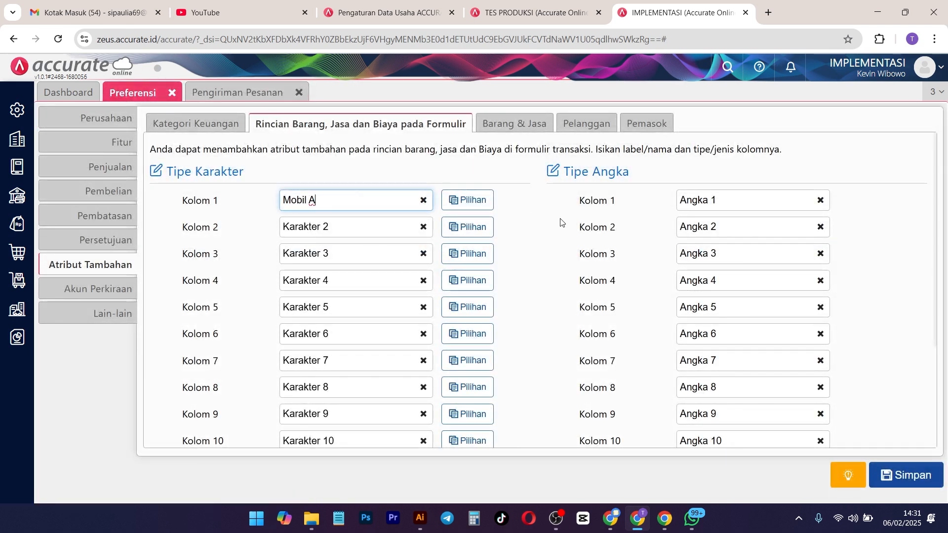
left_click(455, 202)
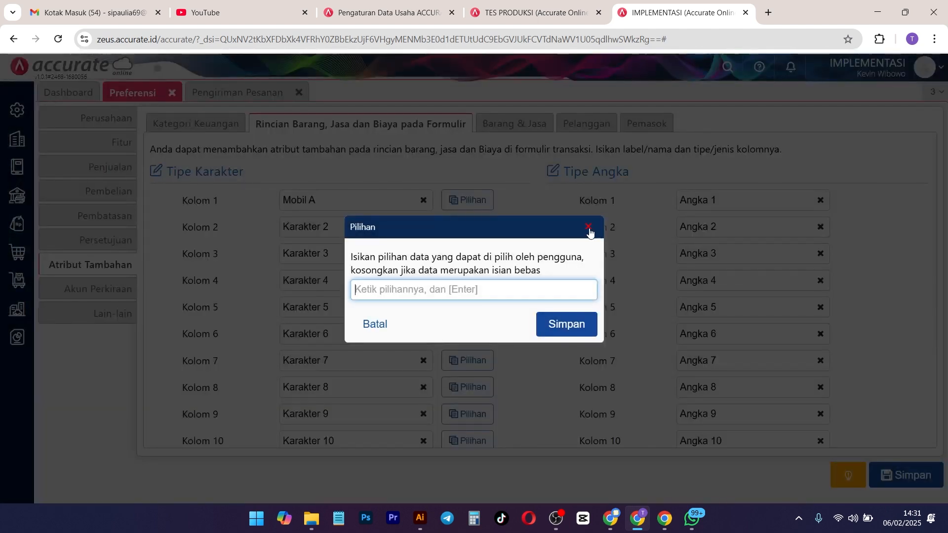
left_click(591, 225)
left_click(344, 193)
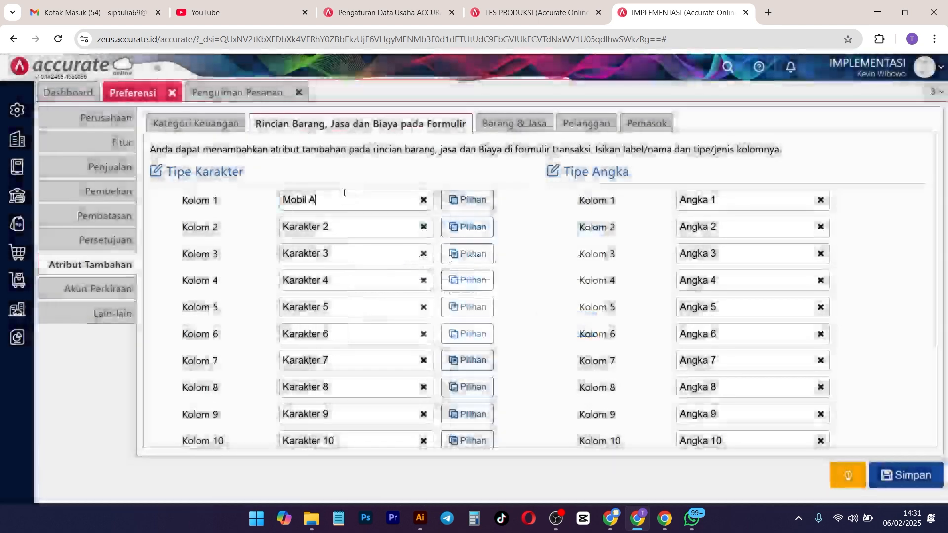
Define the selectable options "Mobil A", "Mobil B" and "Mobil C" for the Mobil attribute and save the preferences.
left_click(443, 202)
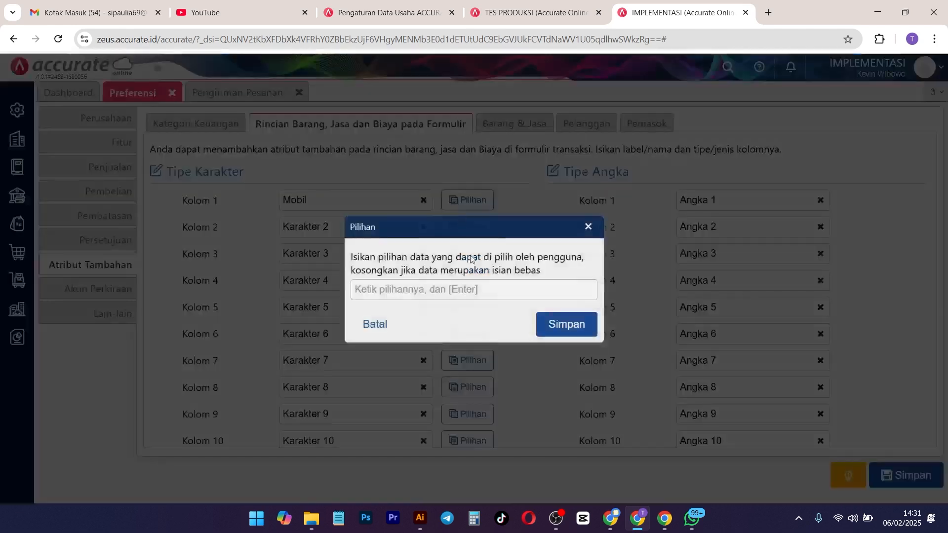
type("Mobil A")
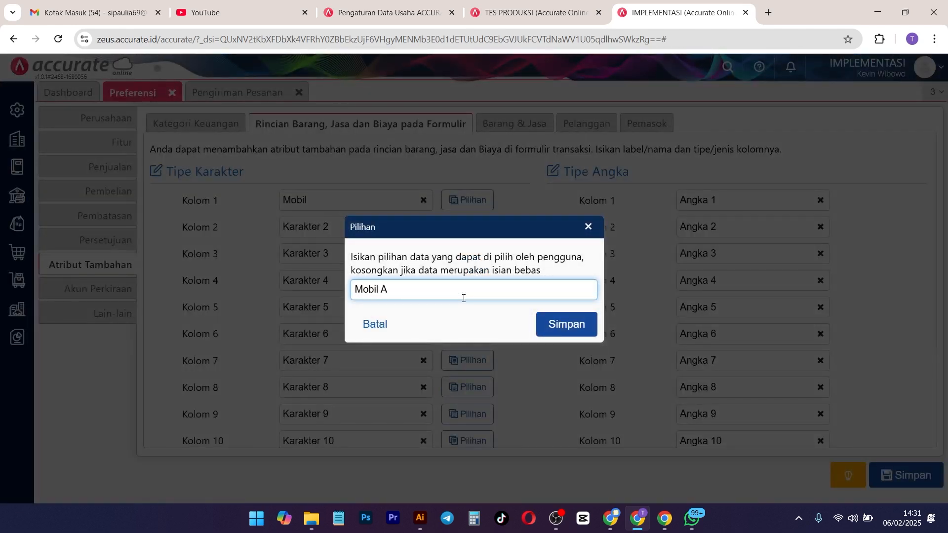
key("Return")
type("Mbo")
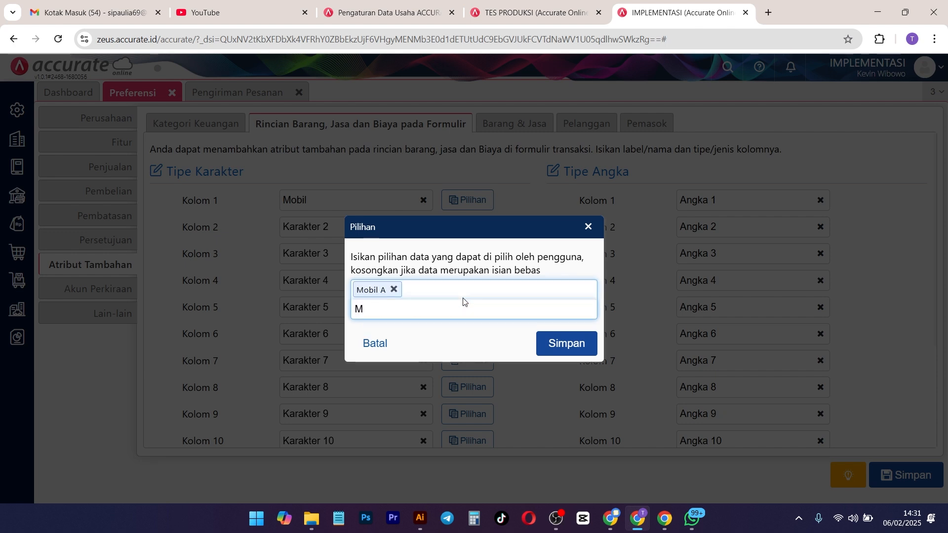
key("Return")
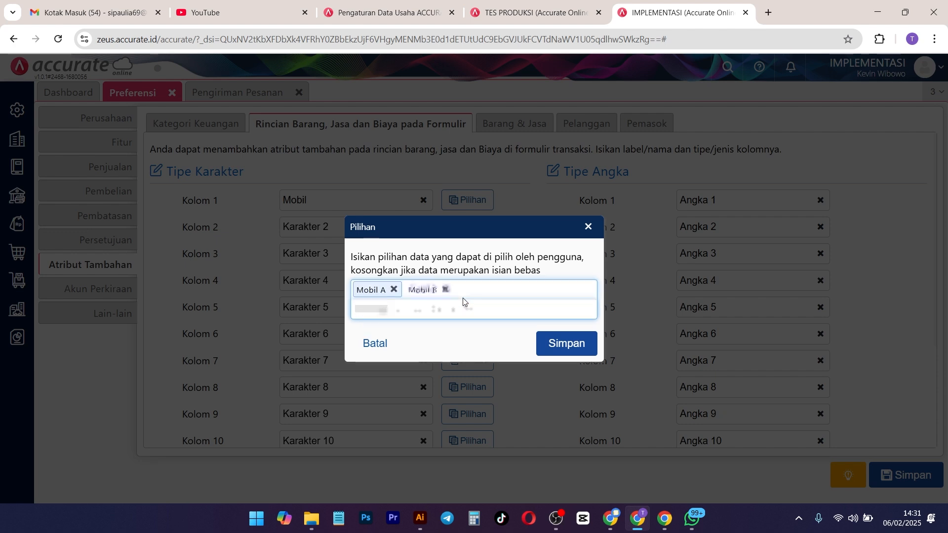
type("Mobil C")
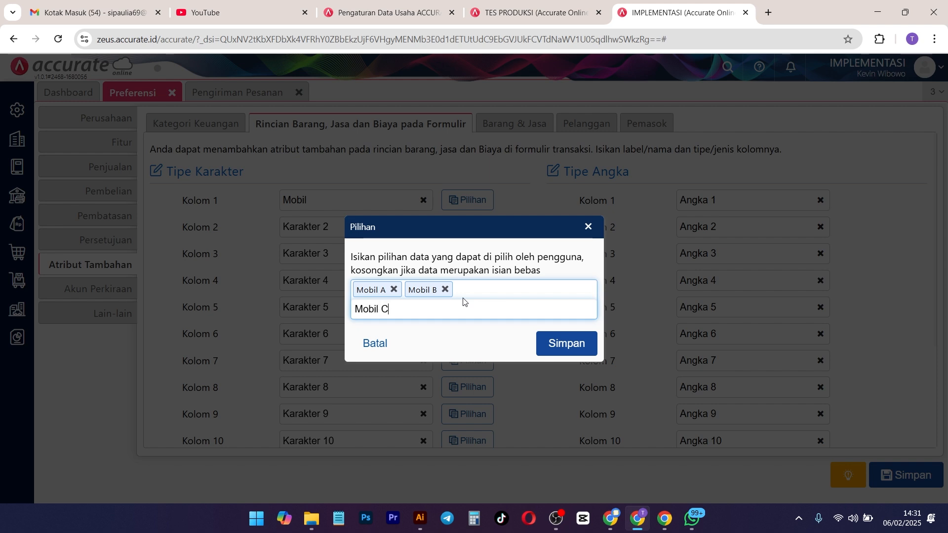
left_click(567, 343)
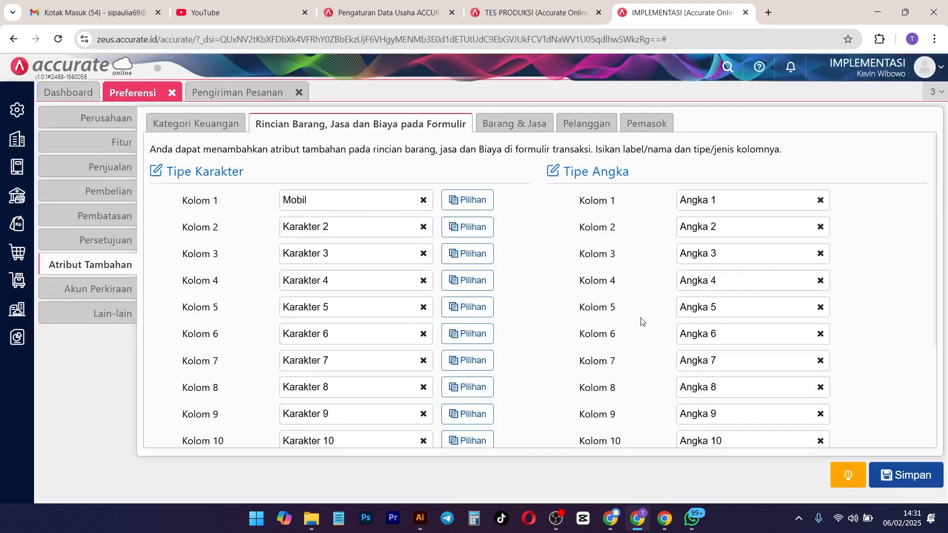
left_click(912, 477)
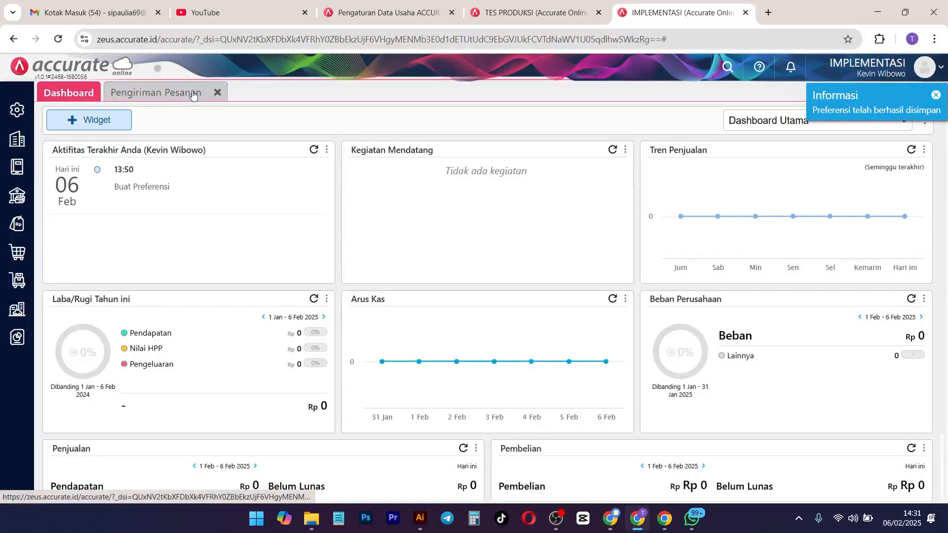
Discard the unsaved Pengiriman Pesanan and start a new one.
left_click(187, 93)
left_click(566, 308)
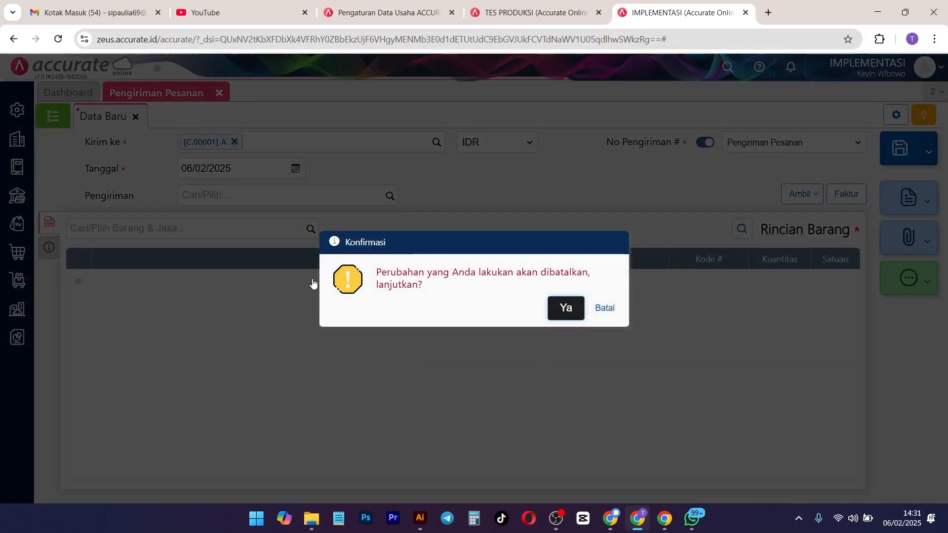
mouse_move(18, 252)
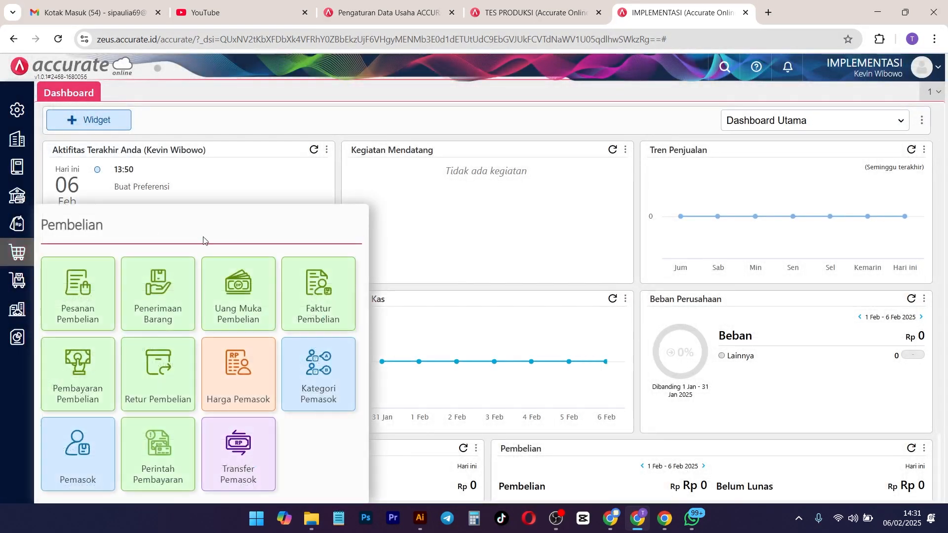
left_click(17, 224)
left_click(245, 293)
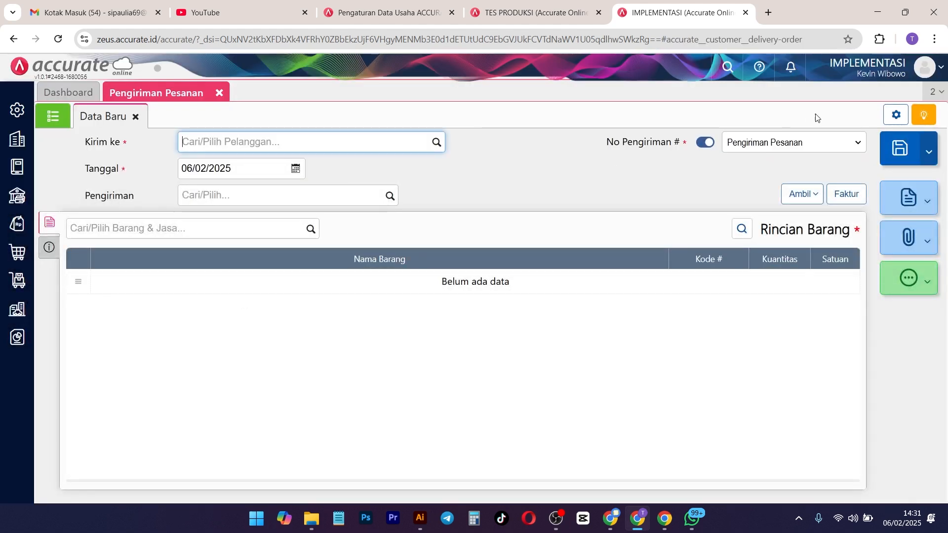
In the Pengiriman Pesanan form design, make the Mobil detail column active, shown in the table and mandatory, save the design and close it.
left_click(894, 118)
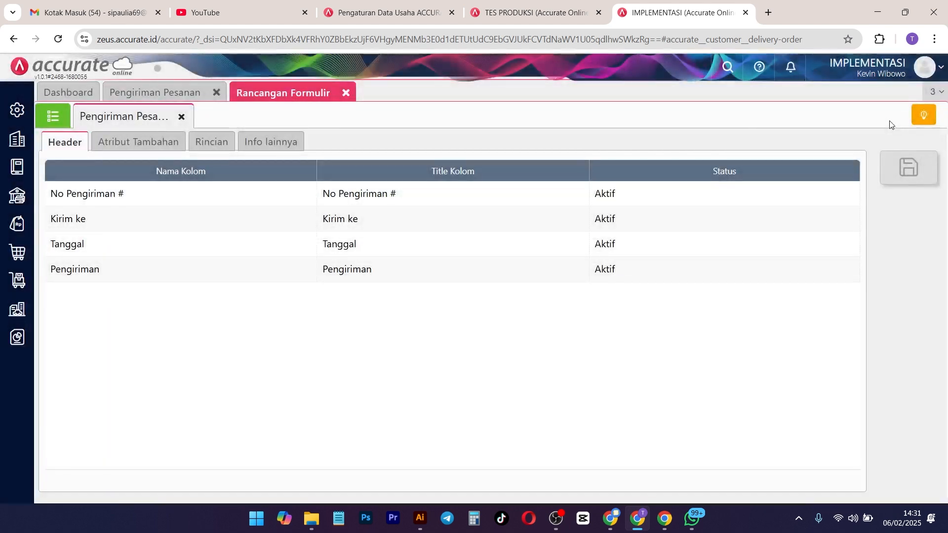
left_click(126, 148)
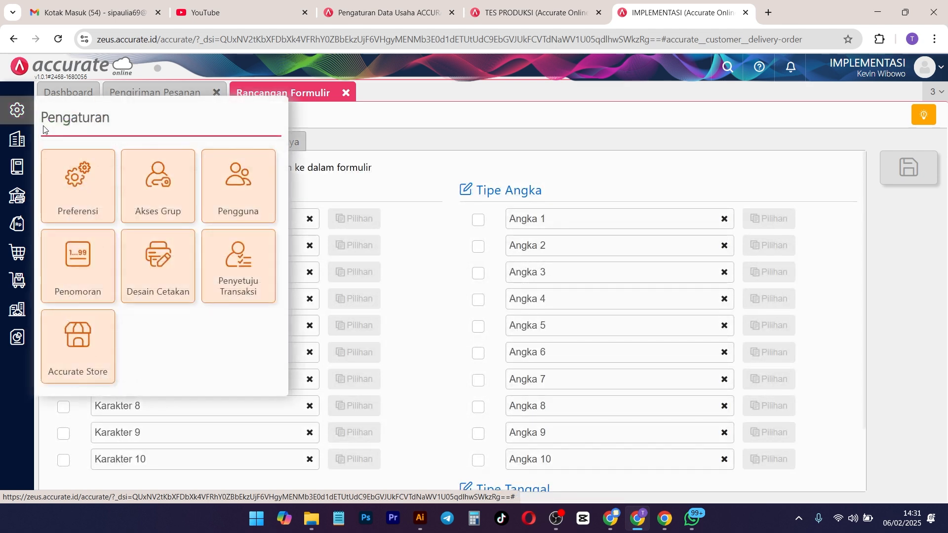
left_click(197, 148)
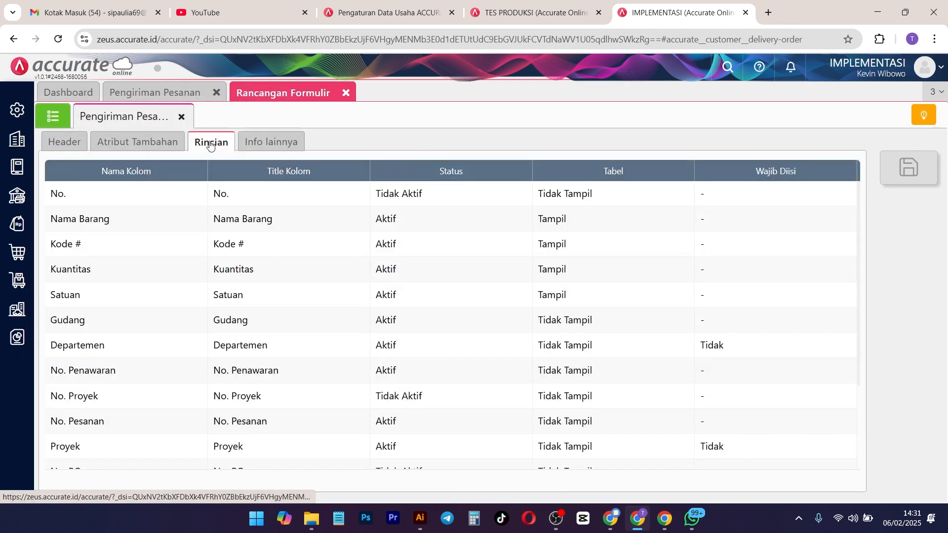
scroll(259, 247, "down", 3)
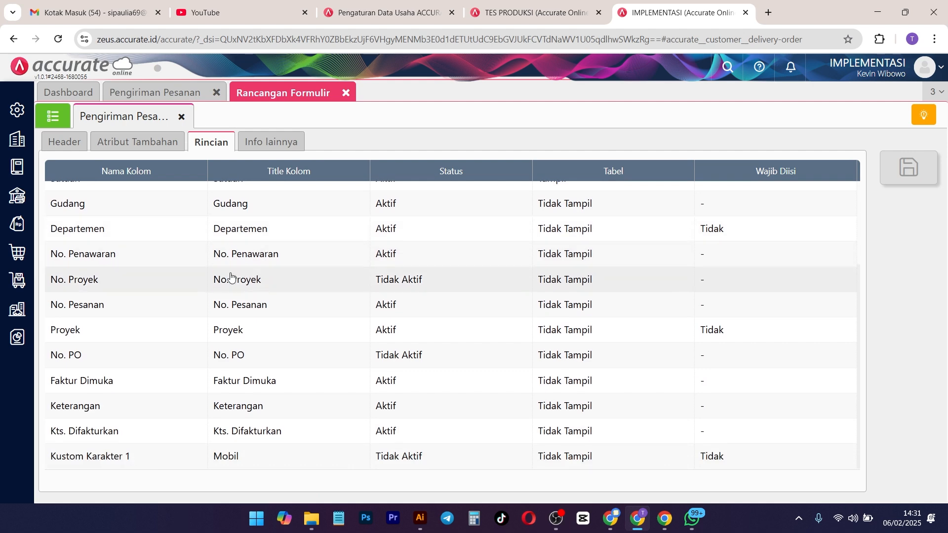
left_click(271, 464)
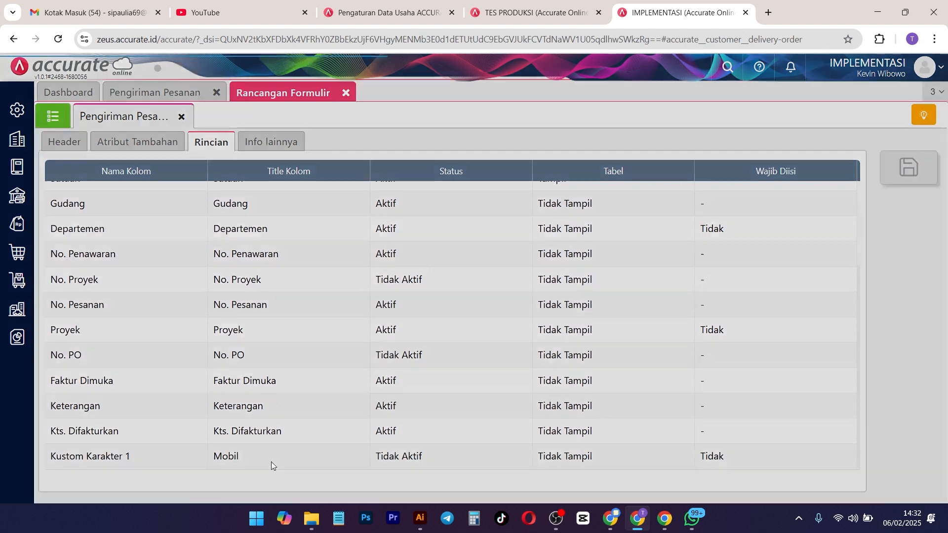
left_click(450, 269)
left_click(447, 292)
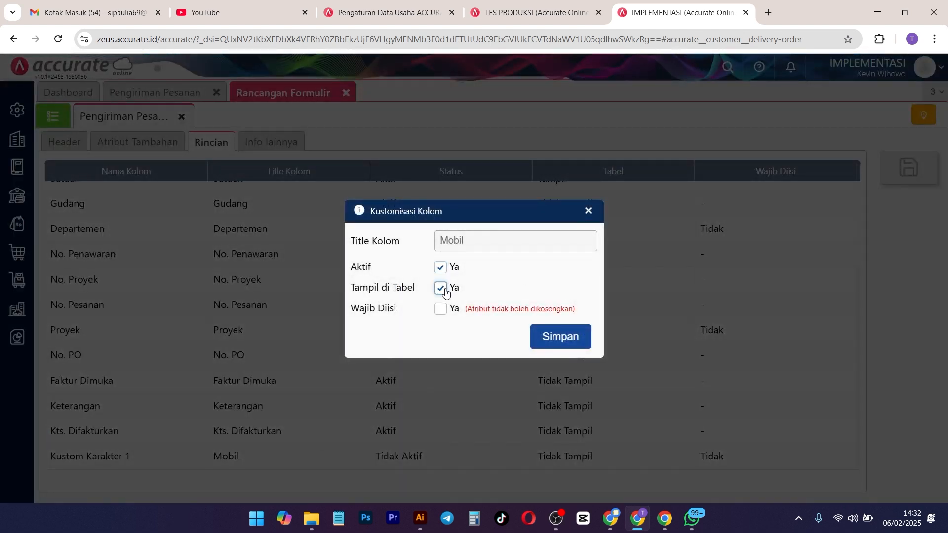
left_click(447, 310)
left_click(560, 341)
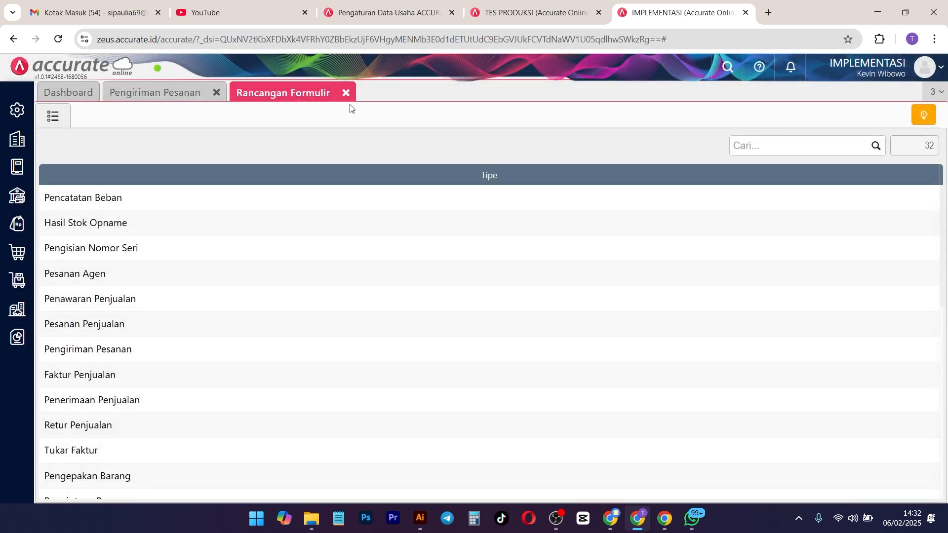
left_click(346, 96)
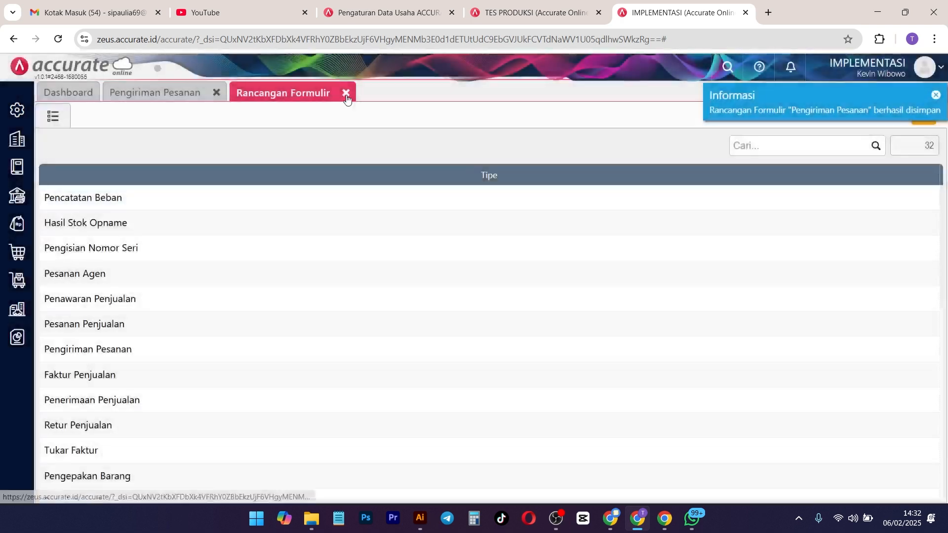
left_click(346, 95)
Reopen Pengiriman Pesanan with a new record and choose customer "A" as the Kirim ke recipient.
left_click(220, 101)
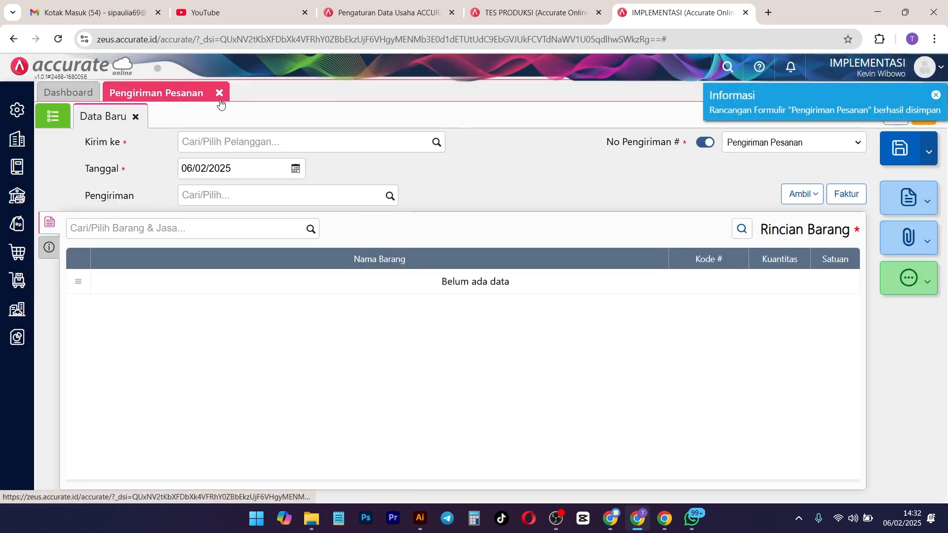
left_click(16, 227)
left_click(240, 306)
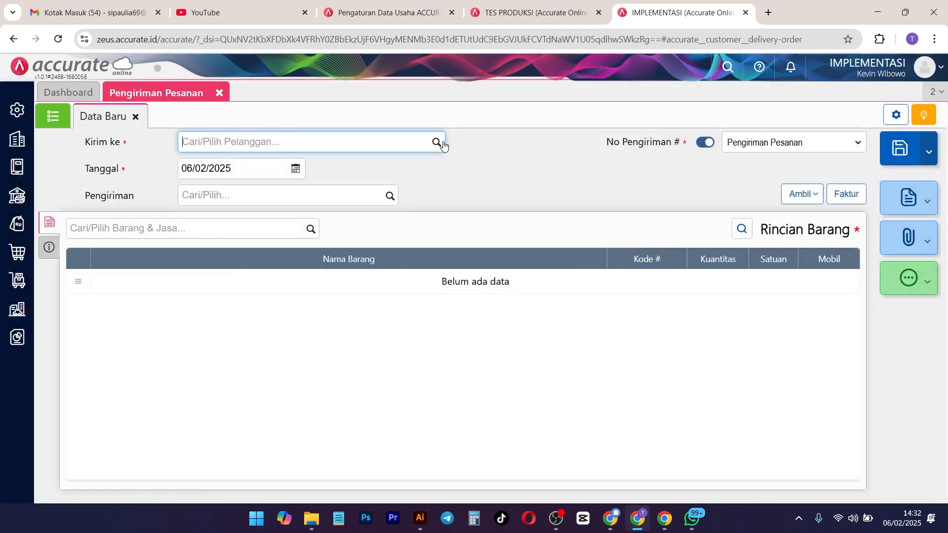
left_click(438, 144)
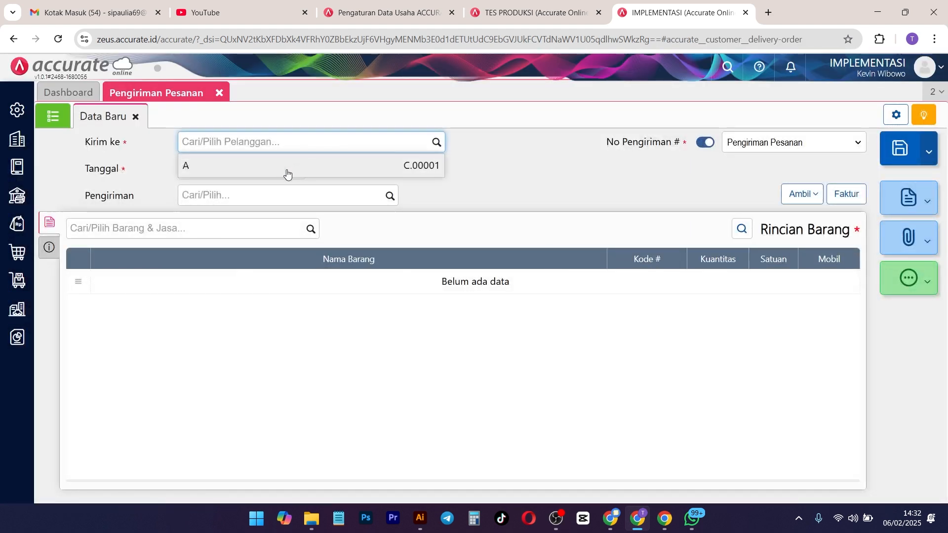
left_click(287, 174)
left_click(389, 195)
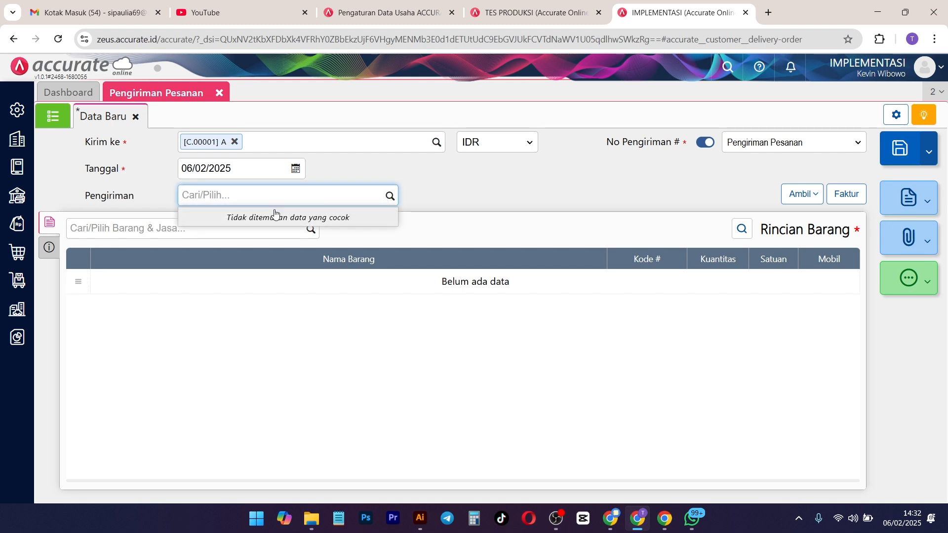
Select Barang A for the delivery order and examine the options offered by its Mobil attribute.
left_click(311, 228)
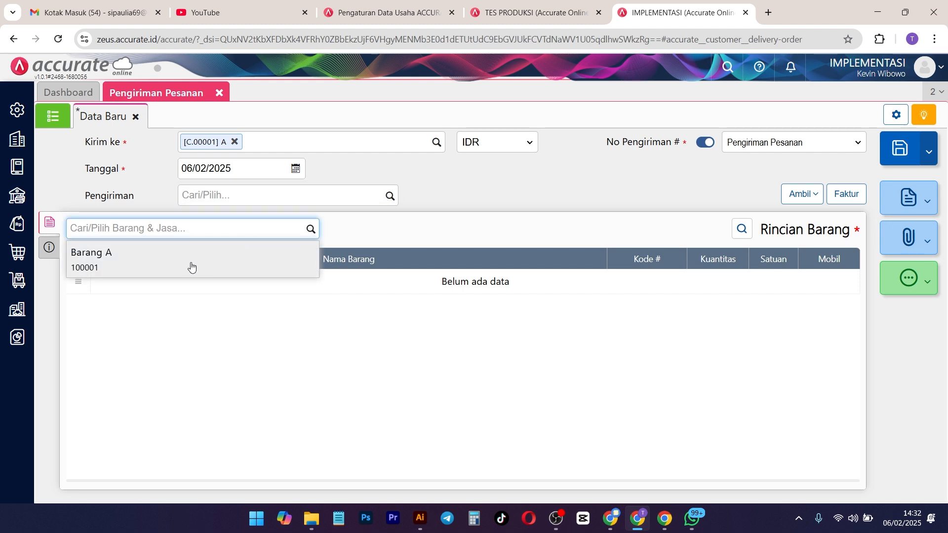
left_click(193, 266)
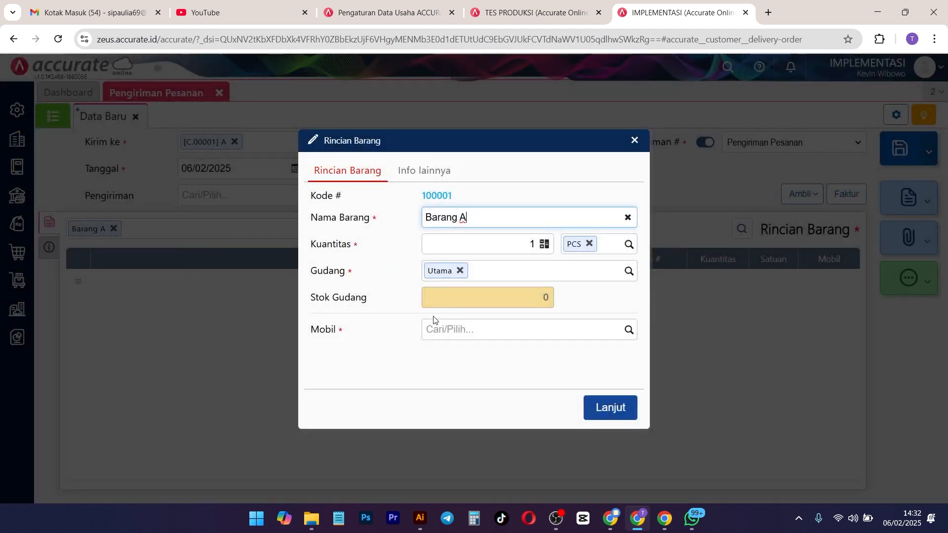
left_click_drag(345, 339, 307, 335)
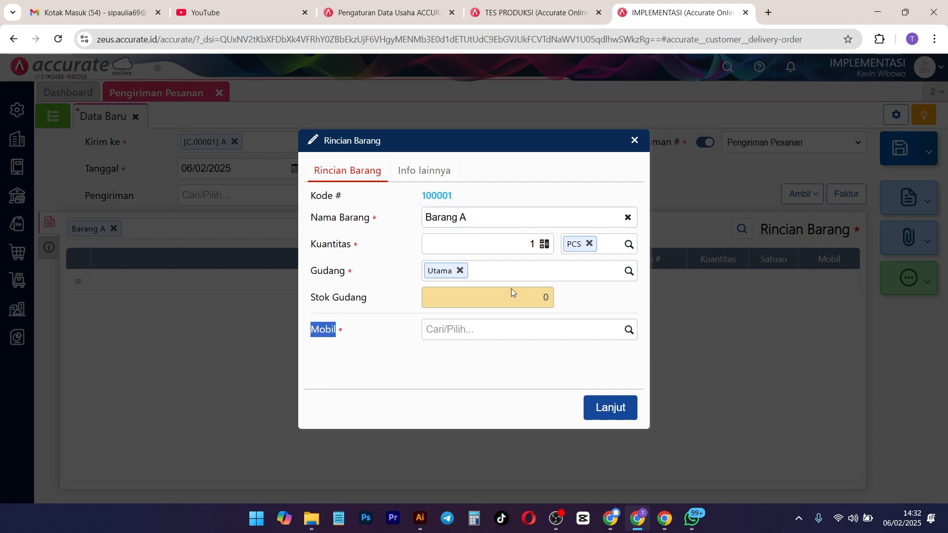
left_click(632, 333)
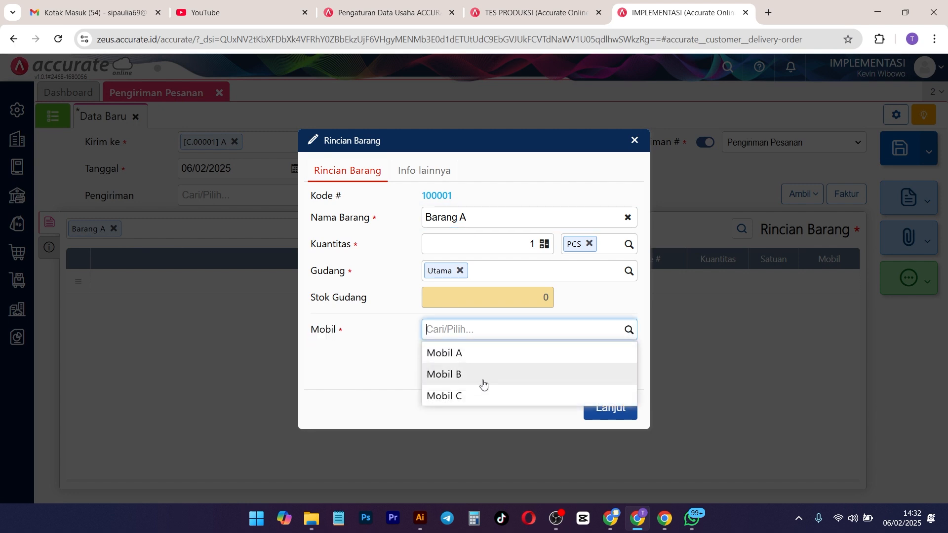
left_click(346, 364)
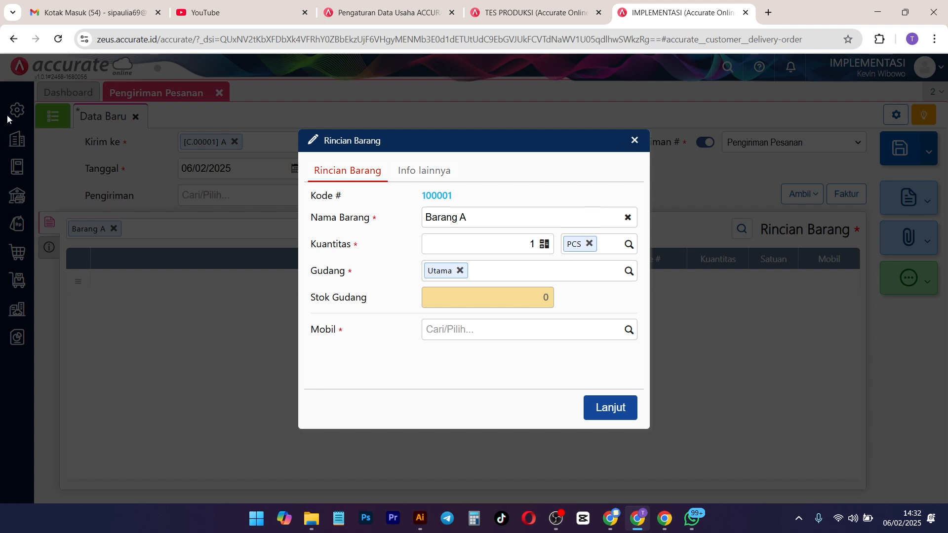
Dismiss the Barang A details and review the character, number and date attribute columns for item details under Atribut Tambahan in Preferensi.
left_click(636, 140)
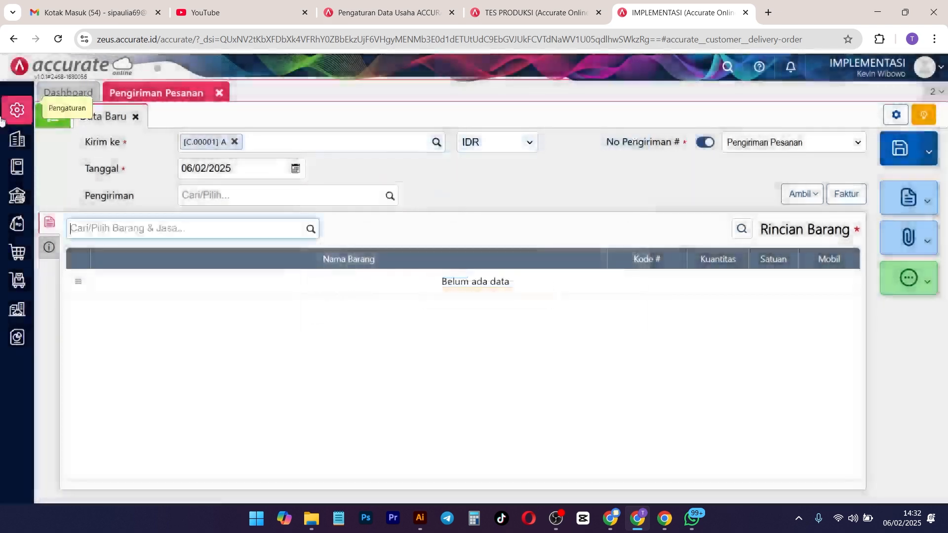
mouse_move(17, 110)
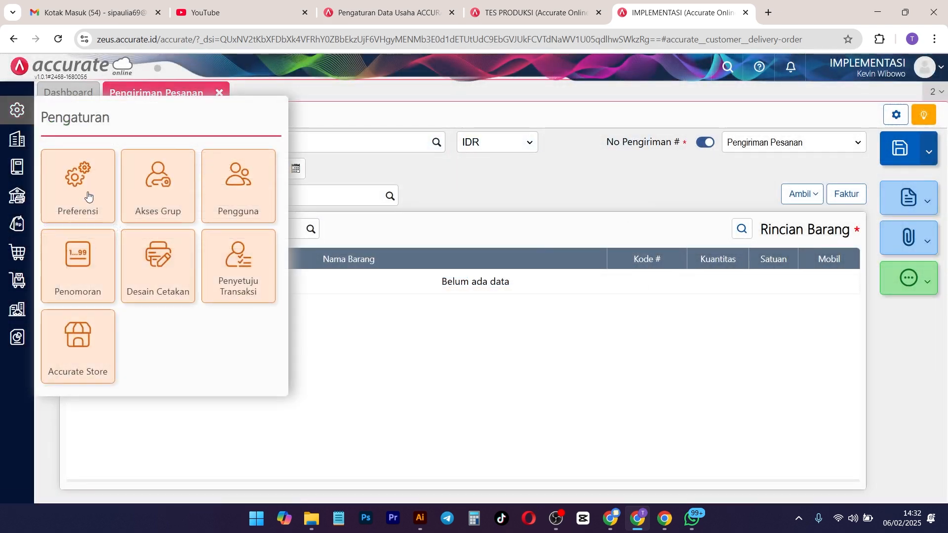
left_click(87, 192)
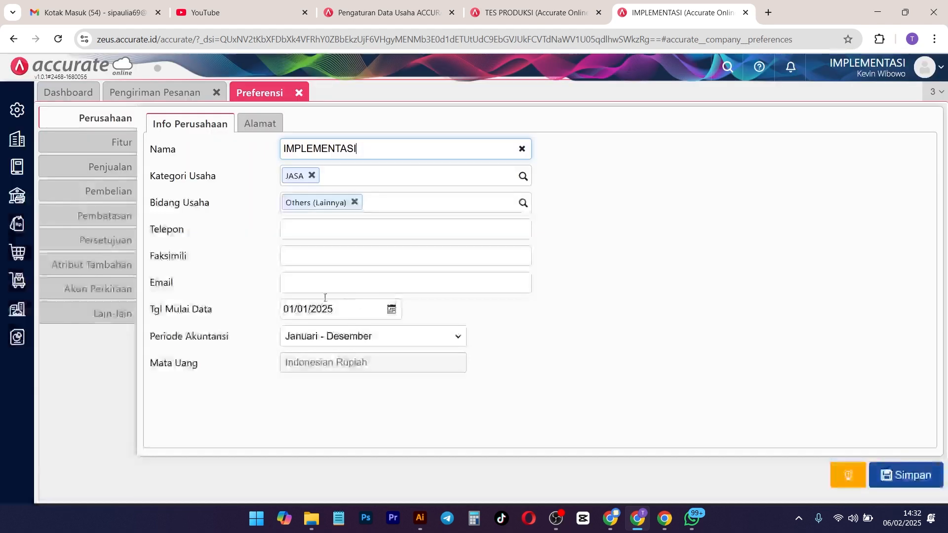
left_click(118, 264)
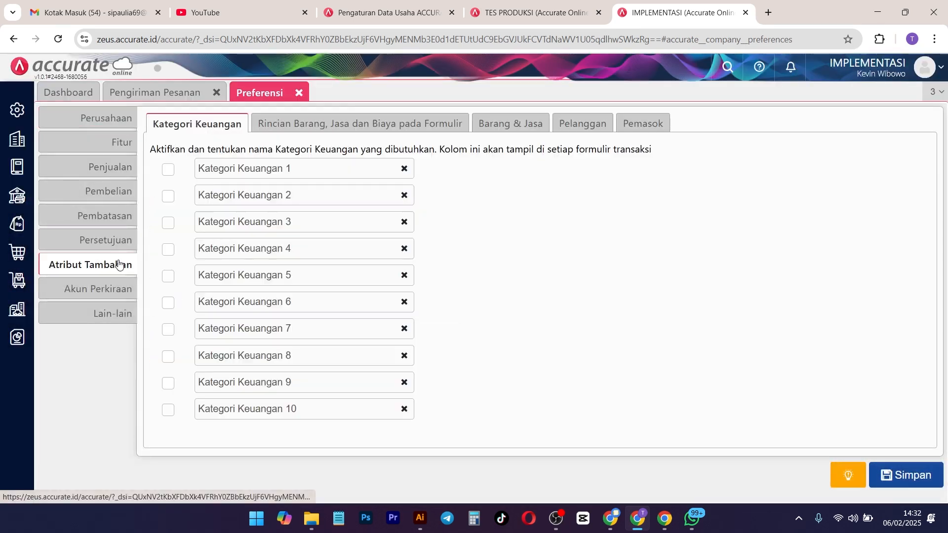
left_click(444, 123)
left_click_drag(244, 170, 202, 171)
left_click_drag(635, 173, 596, 172)
scroll(629, 222, "down", 3)
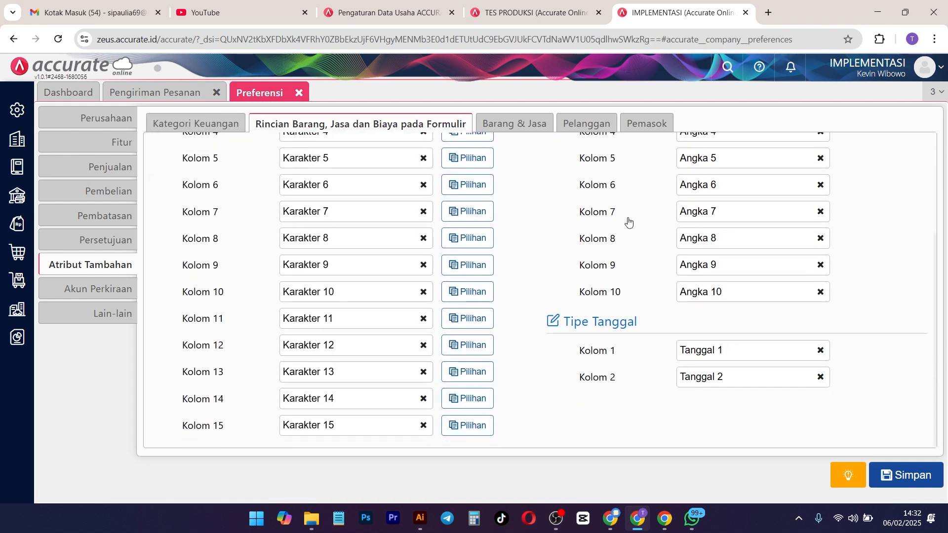
left_click_drag(653, 323, 604, 322)
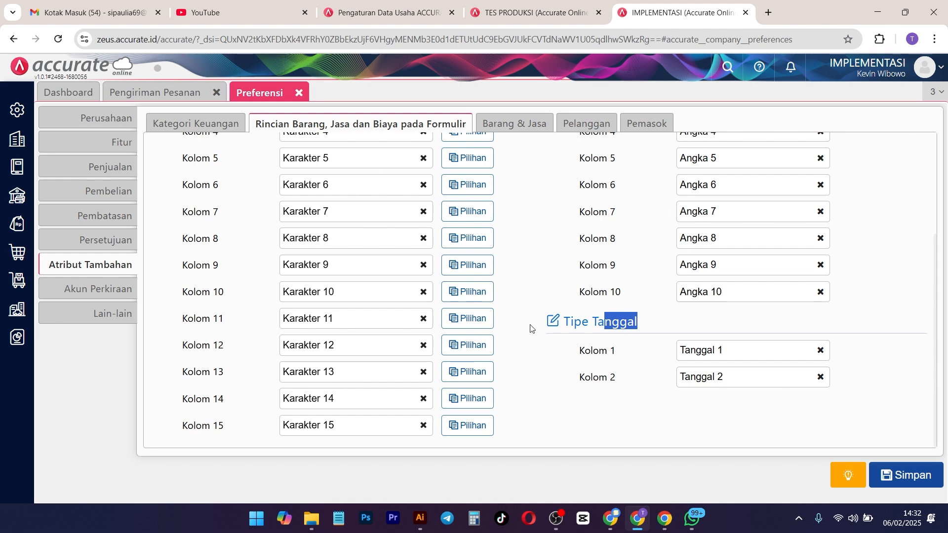
Compare the Atribut Tambahan settings in the Pengiriman Pesanan form design with the delivery order's Info lainnya and Rincian Barang sections.
left_click(148, 89)
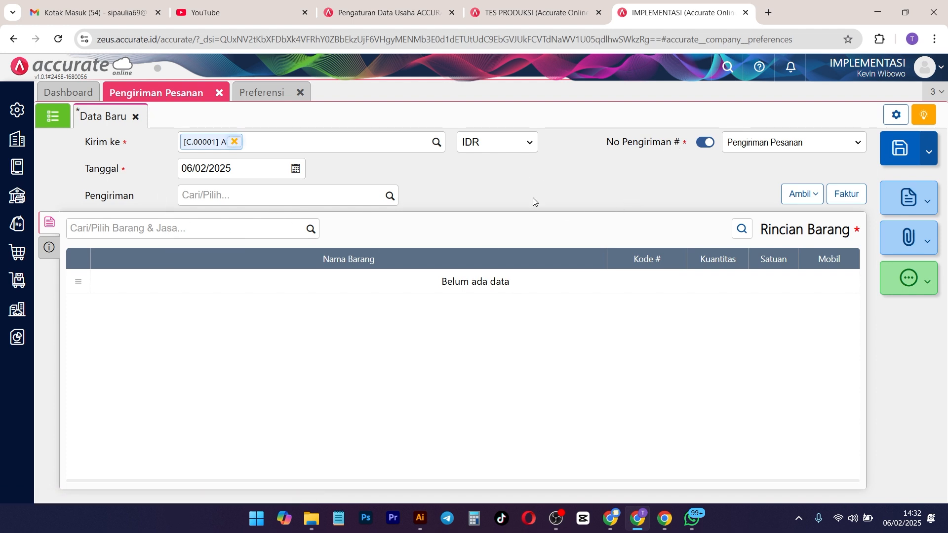
left_click(893, 120)
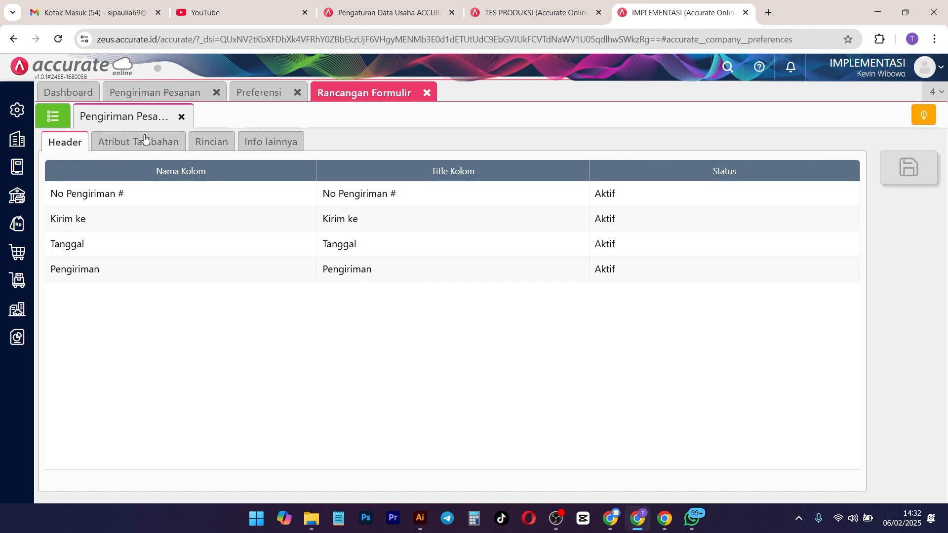
left_click(148, 141)
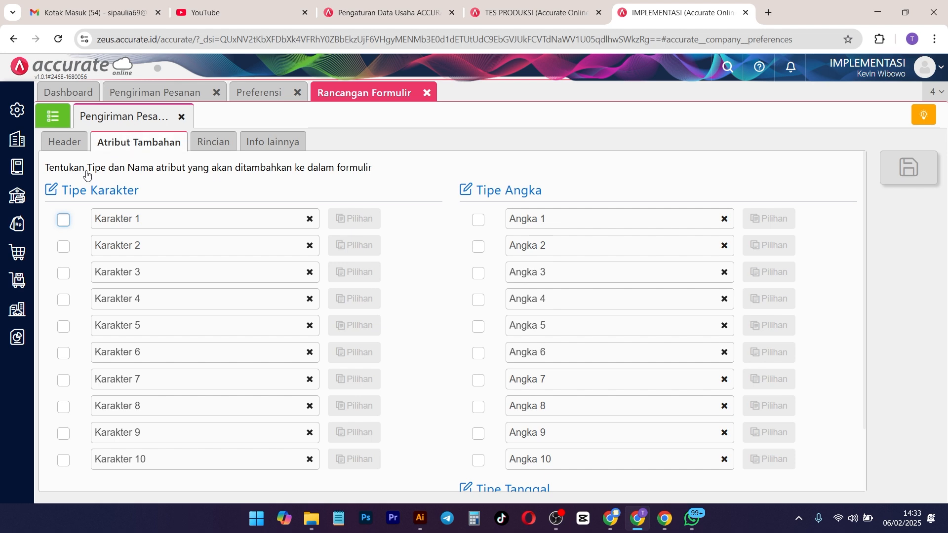
left_click(156, 93)
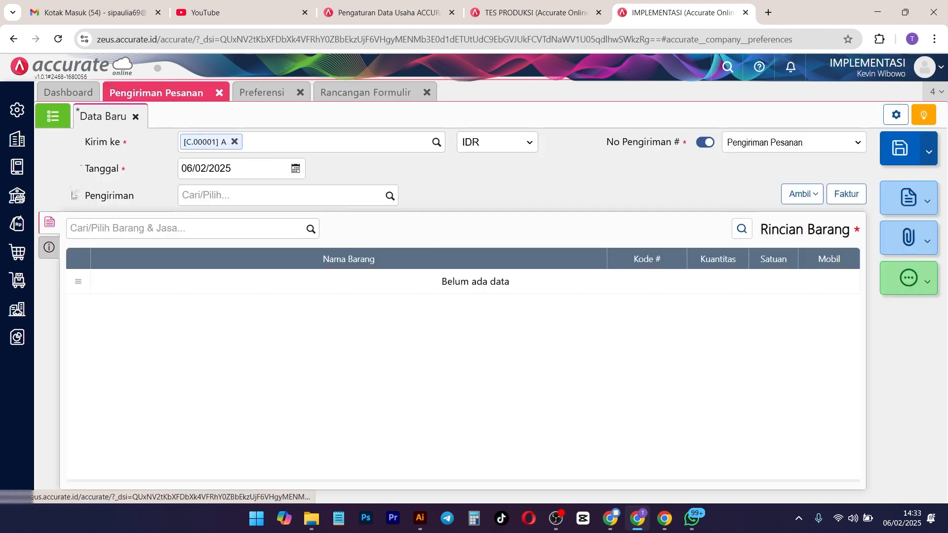
left_click(50, 251)
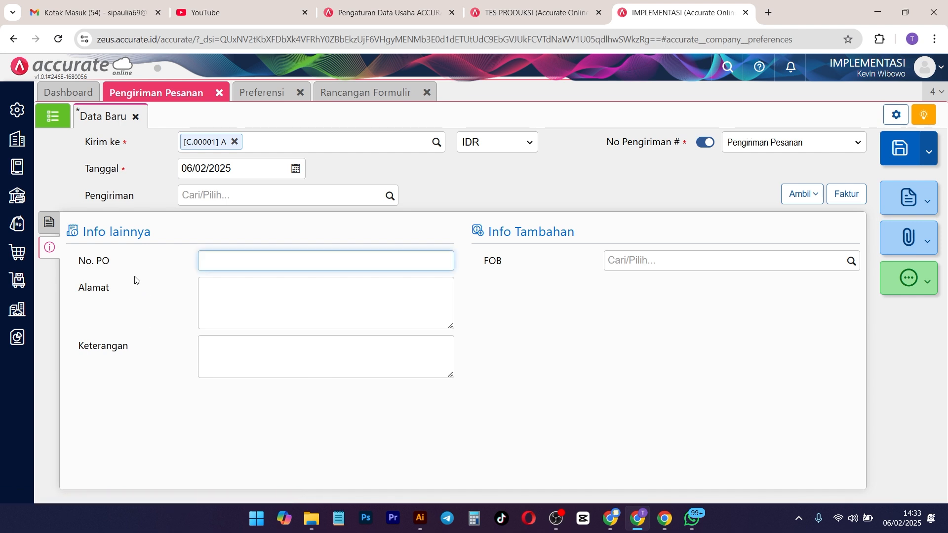
left_click(46, 219)
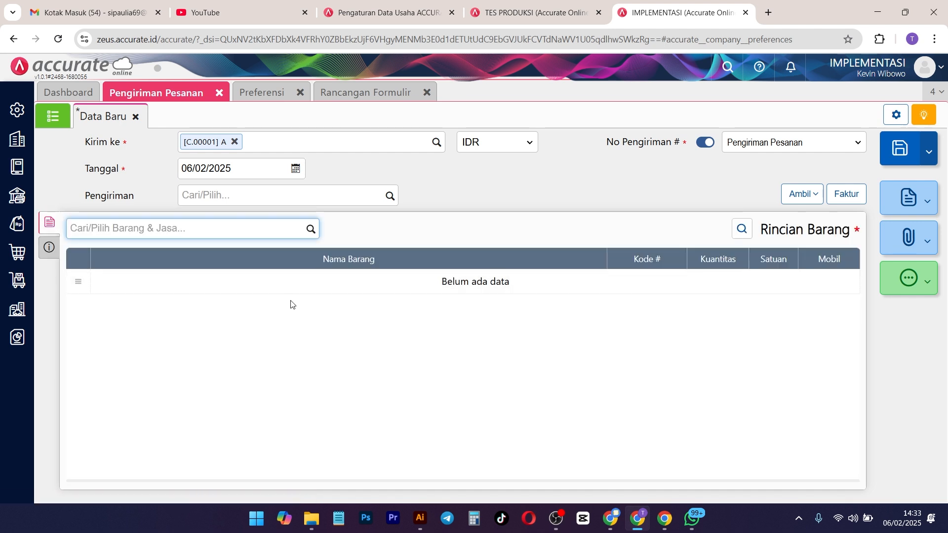
left_click(49, 248)
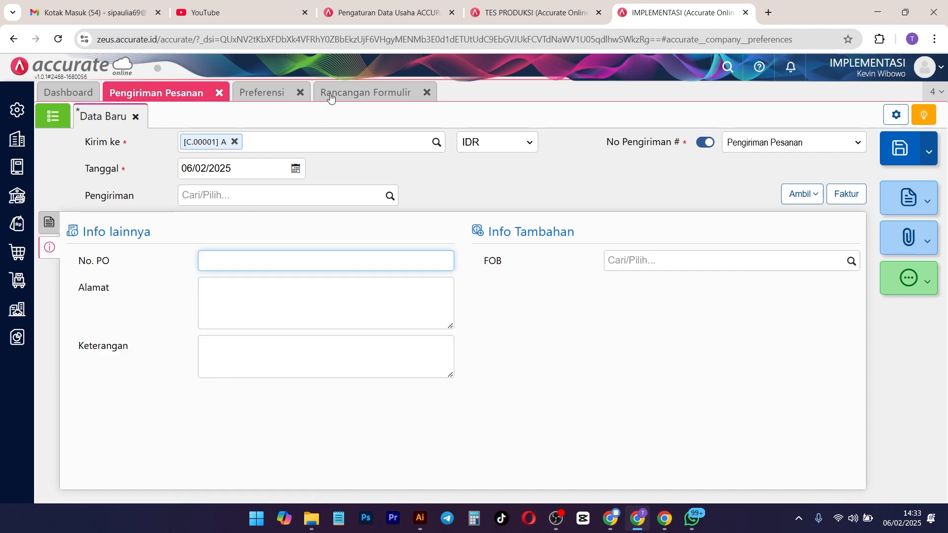
In the Pengiriman Pesanan form design, enable the first character-type additional attribute and name it "Sopir".
left_click(352, 99)
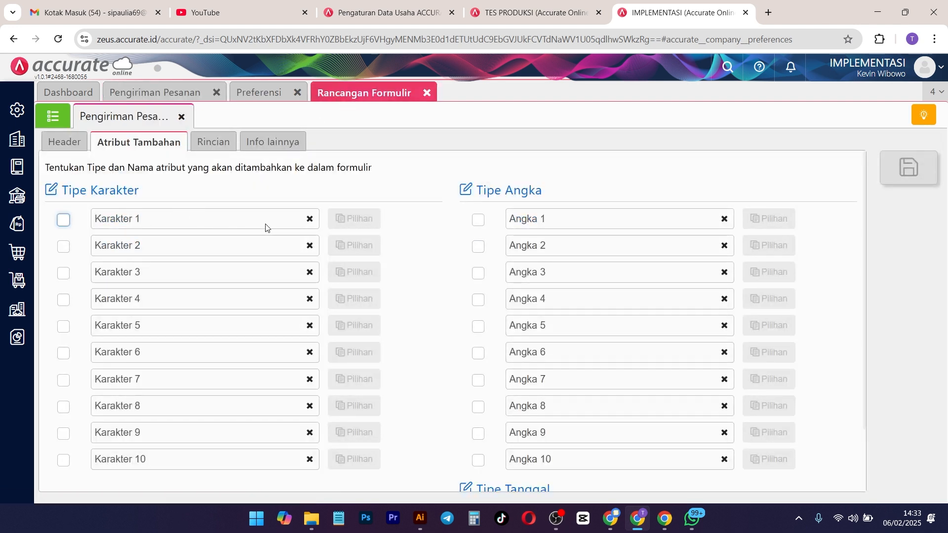
left_click(63, 219)
left_click_drag(142, 219, 98, 219)
type("Sopir")
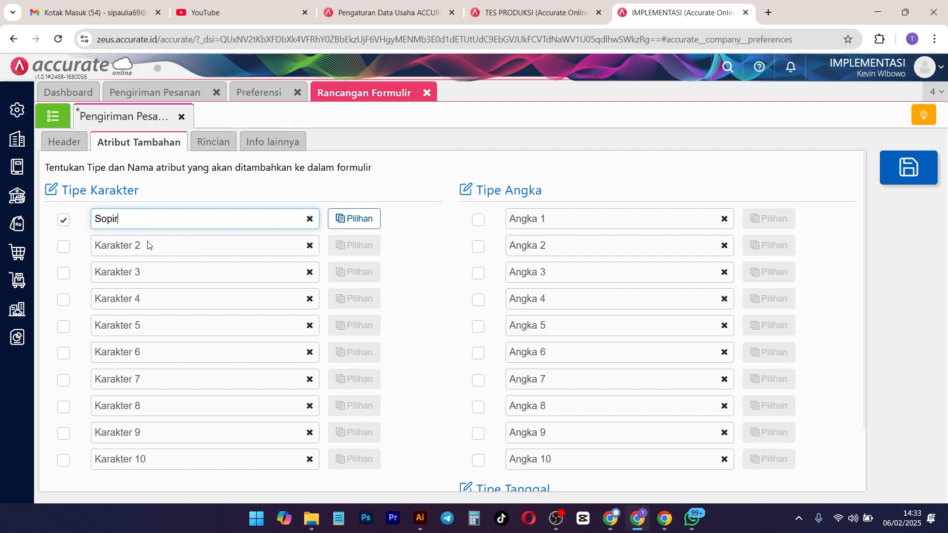
Define A, B and C as the selectable options of the Sopir attribute and save them.
left_click(354, 221)
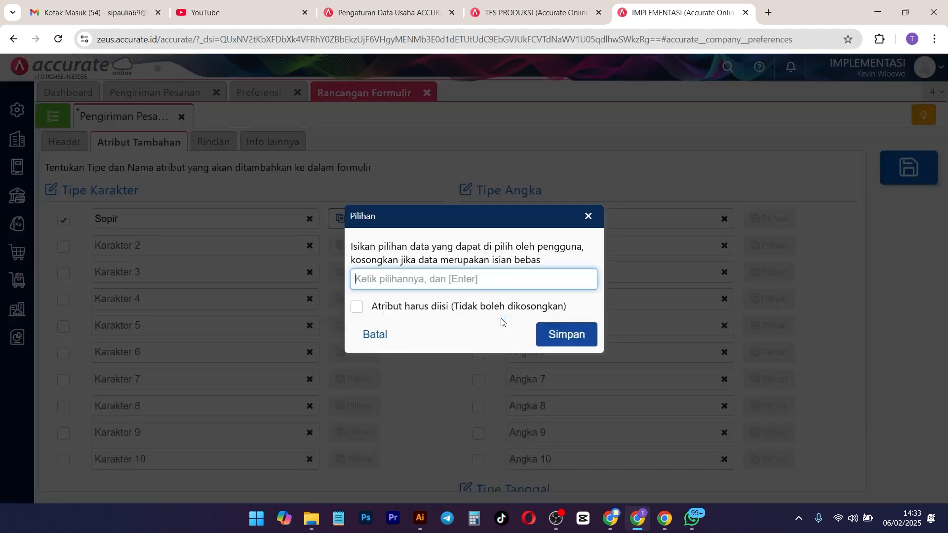
type("A")
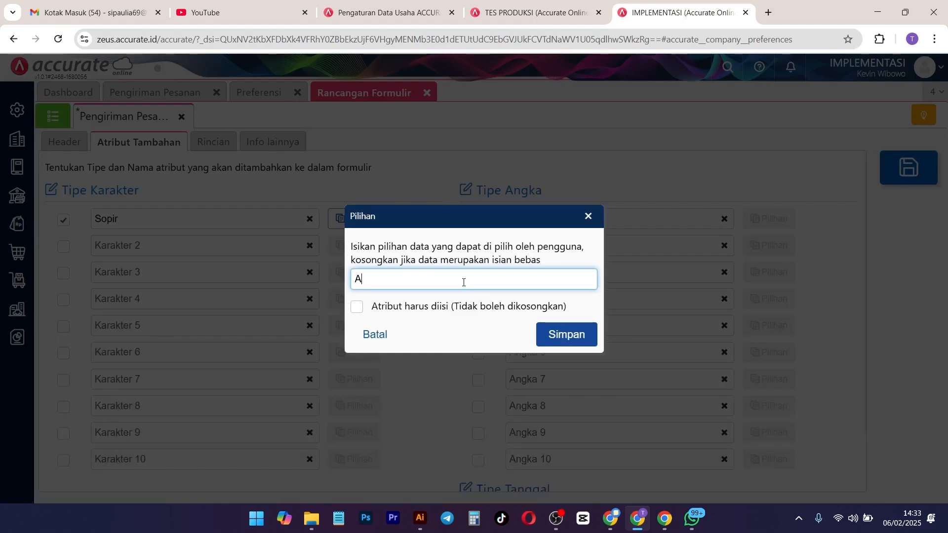
key("Return")
type("B")
key("Return")
type("C")
left_click(563, 354)
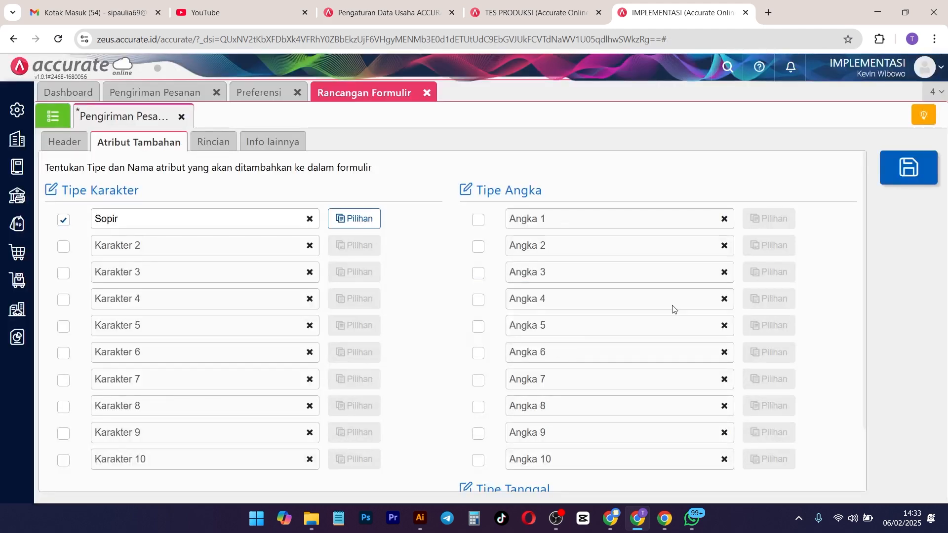
Save and close the form design, and discard the unsaved Pengiriman Pesanan.
left_click(928, 170)
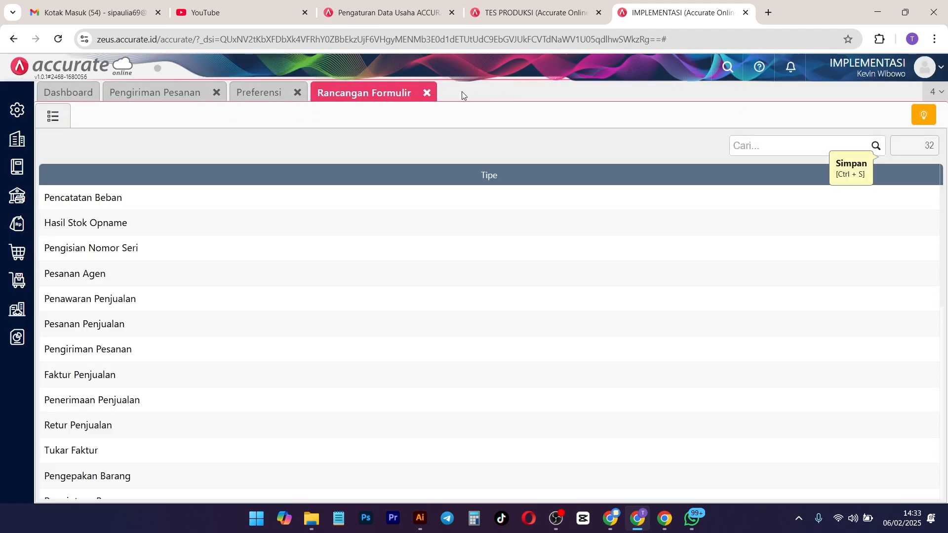
left_click(427, 93)
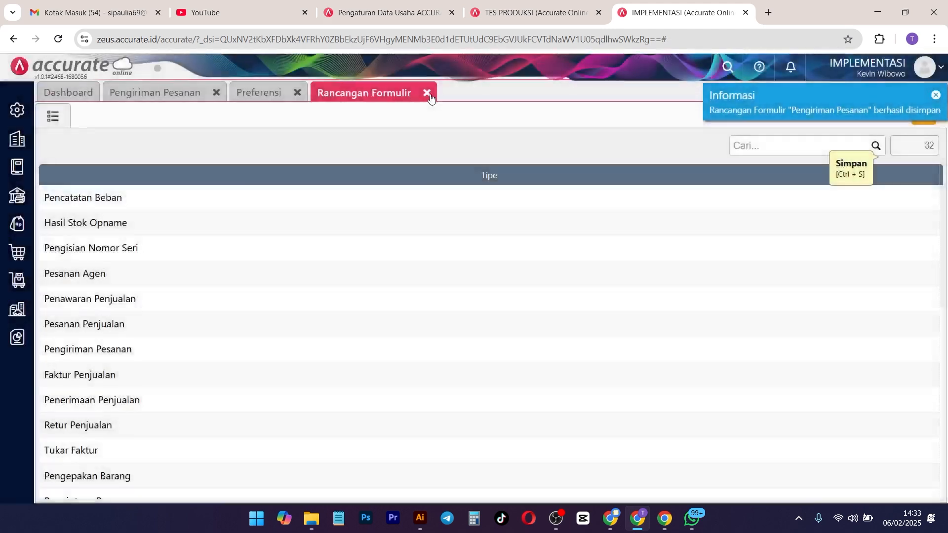
left_click(217, 93)
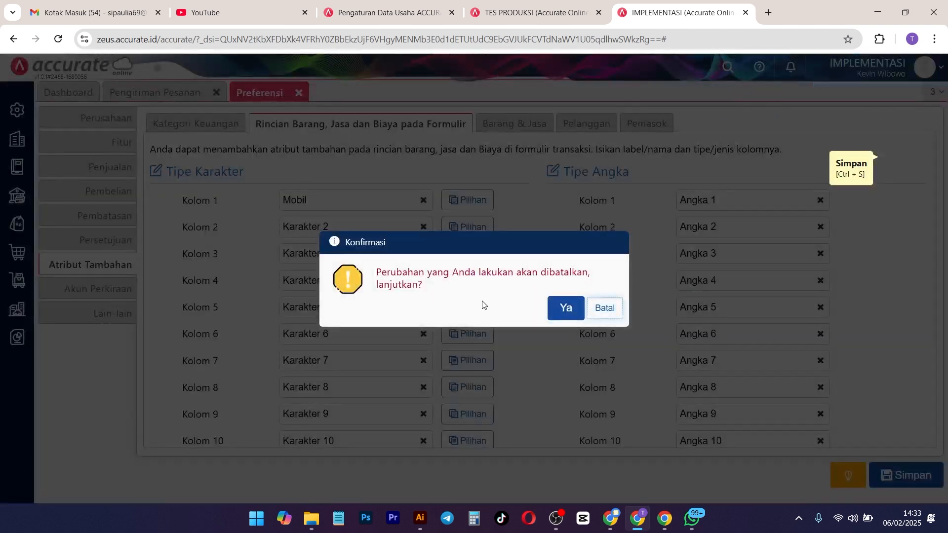
left_click(563, 309)
Reopen Pengiriman Pesanan with a new record and examine the options offered by the Sopir attribute under Info lainnya.
left_click(18, 224)
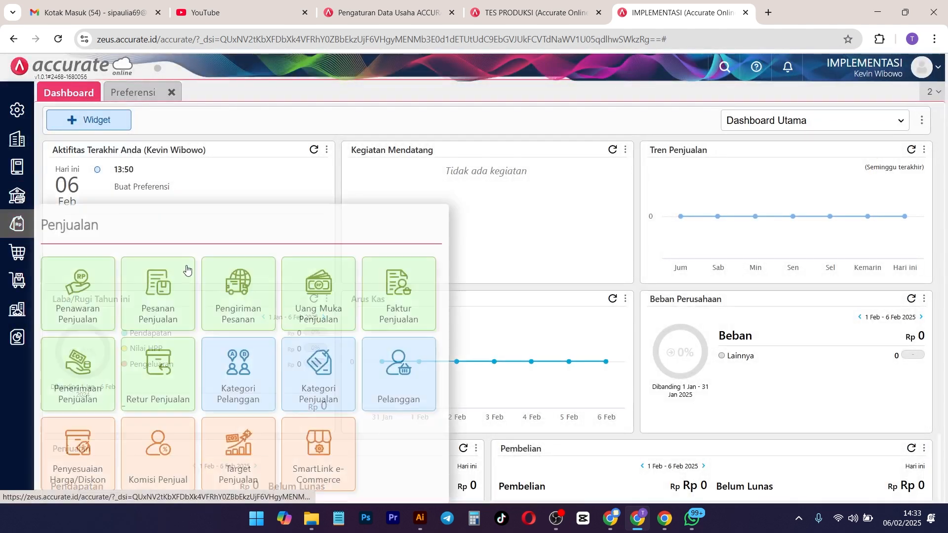
left_click(228, 314)
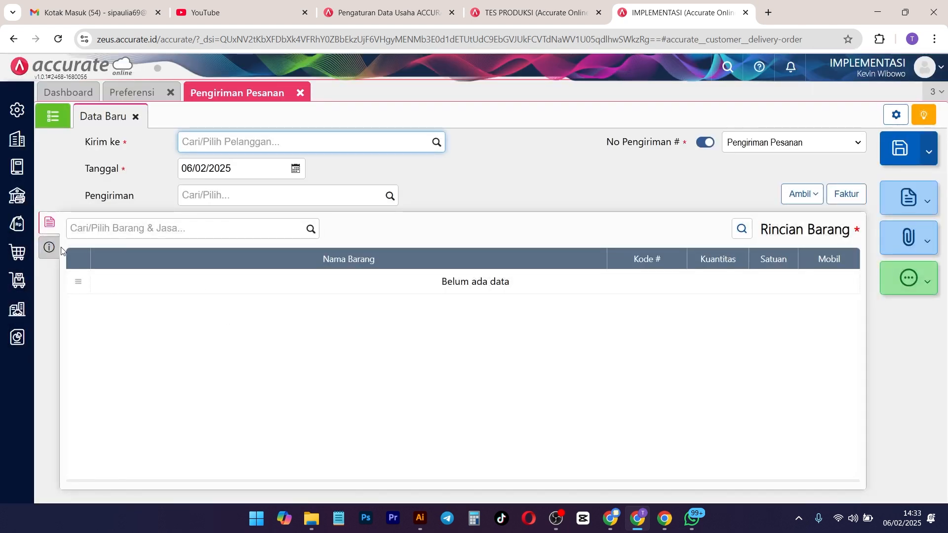
left_click(49, 248)
left_click(858, 288)
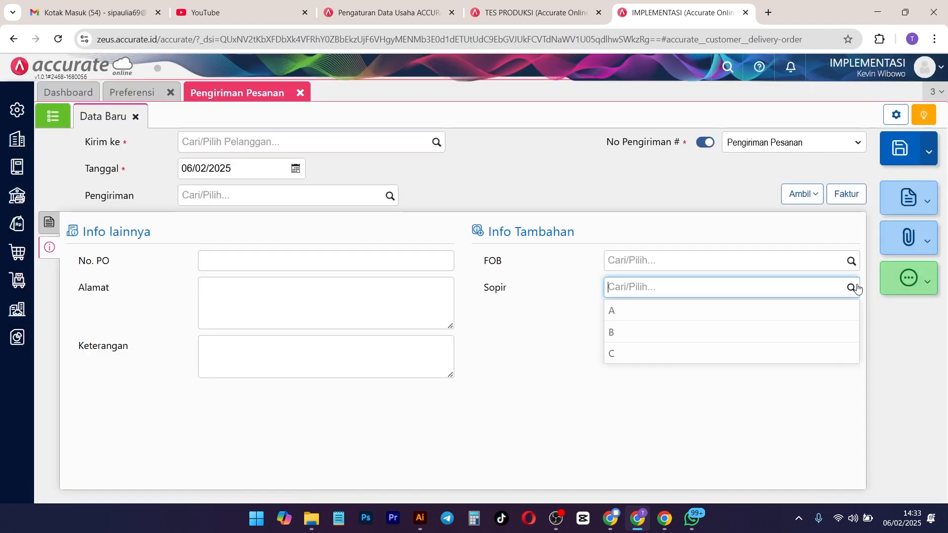
left_click(509, 360)
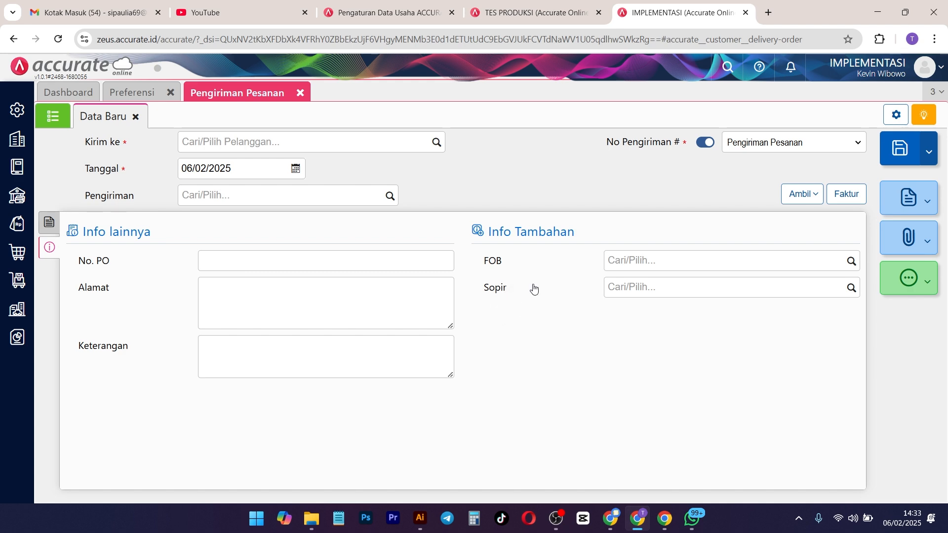
Compare the Mobil attribute defined in Preferensi with the Rincian Barang table of the new Pengiriman Pesanan.
left_click(148, 98)
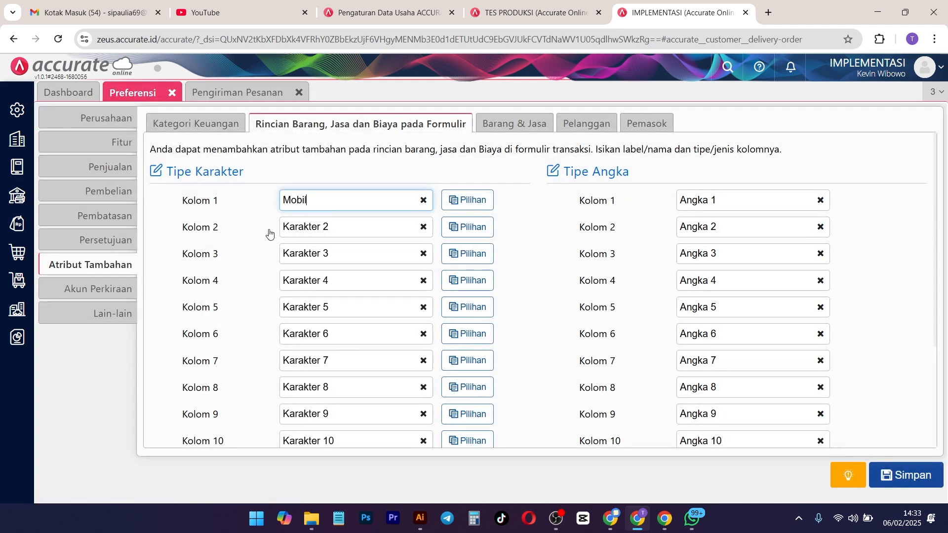
left_click(229, 99)
left_click(48, 222)
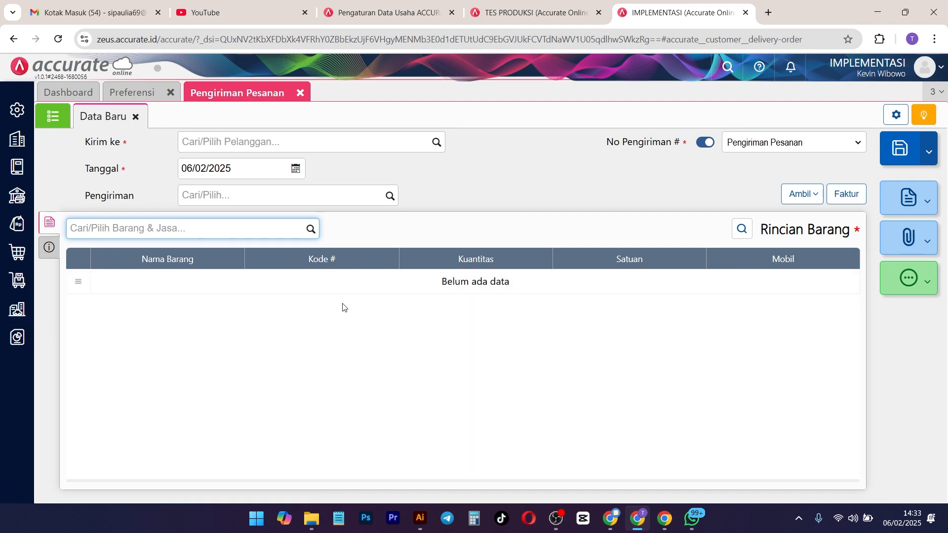
Review the character, number and date types of additional attributes in the Pengiriman Pesanan form design.
left_click(892, 118)
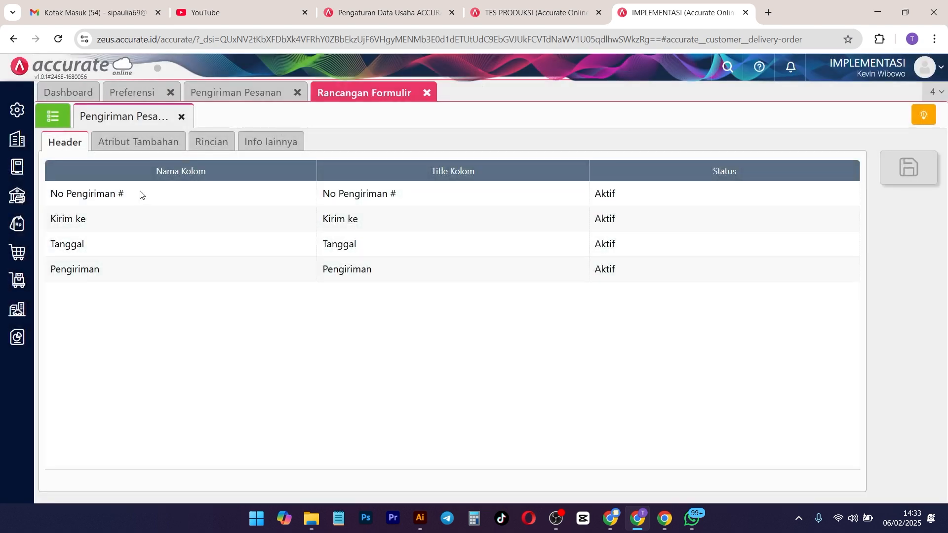
left_click(138, 142)
left_click_drag(146, 193, 98, 192)
left_click_drag(542, 193, 510, 192)
scroll(470, 343, "down", 1)
scroll(470, 343, "down", 1)
left_click_drag(551, 415, 513, 416)
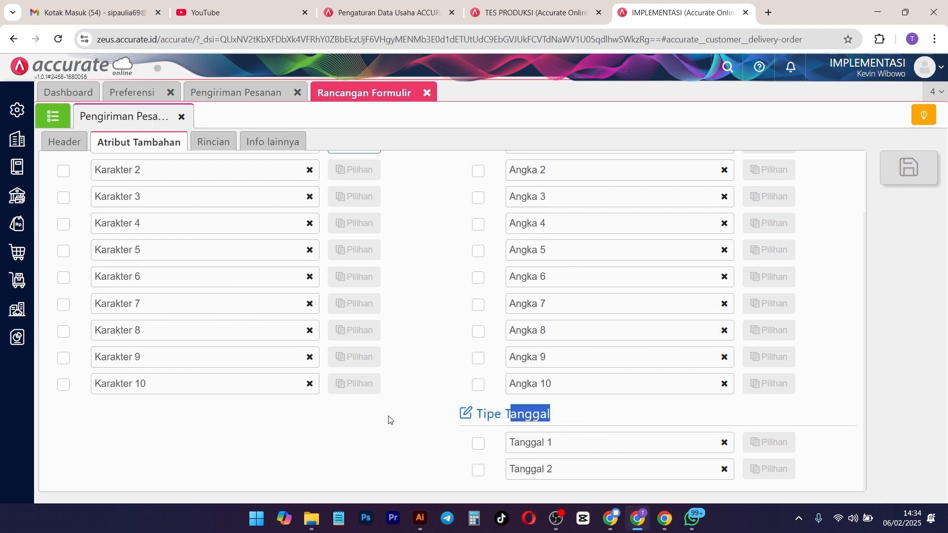
left_click(416, 410)
Return to Preferensi and close both Pengiriman Pesanan and Rancangan Formulir.
left_click(137, 99)
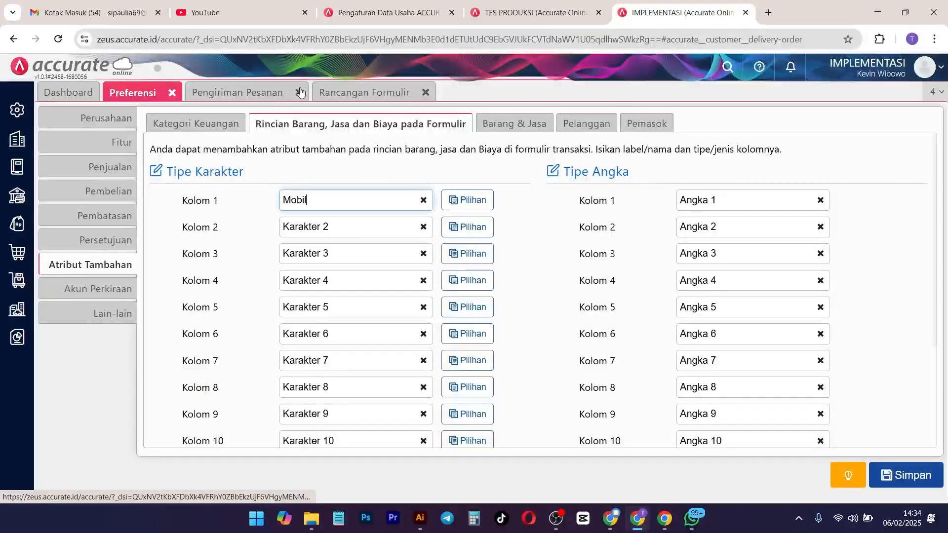
left_click(298, 93)
left_click(298, 92)
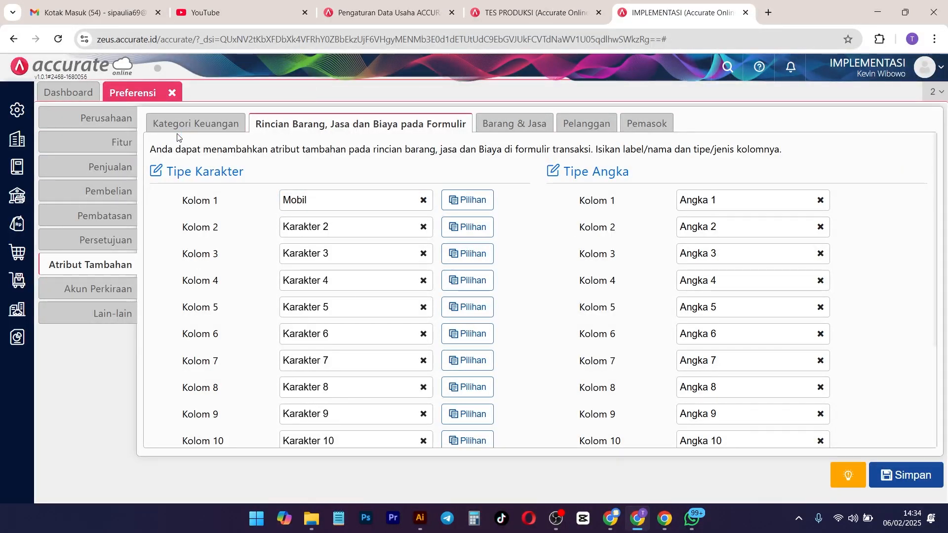
Review the additional attribute settings for Barang & Jasa, Pelanggan, Pemasok and Kategori Keuangan.
left_click(518, 131)
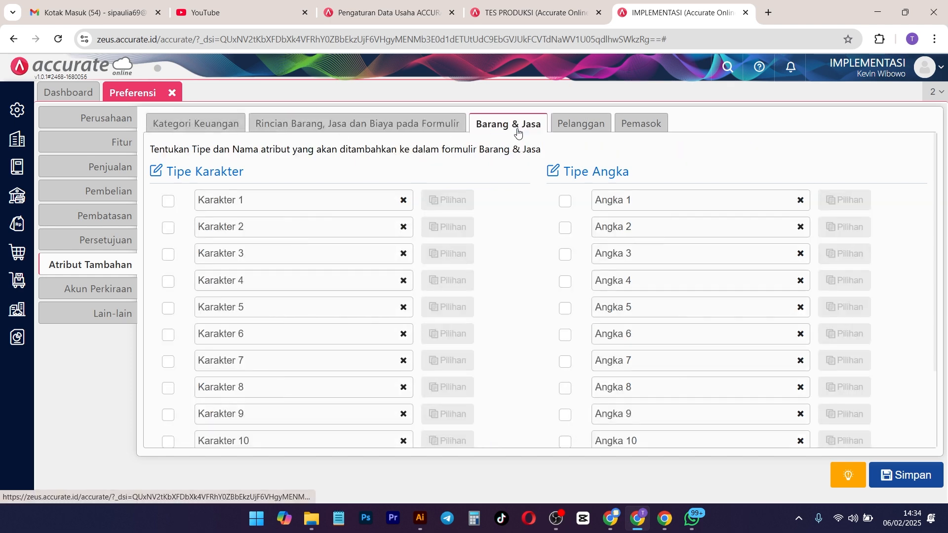
left_click(577, 130)
left_click(655, 130)
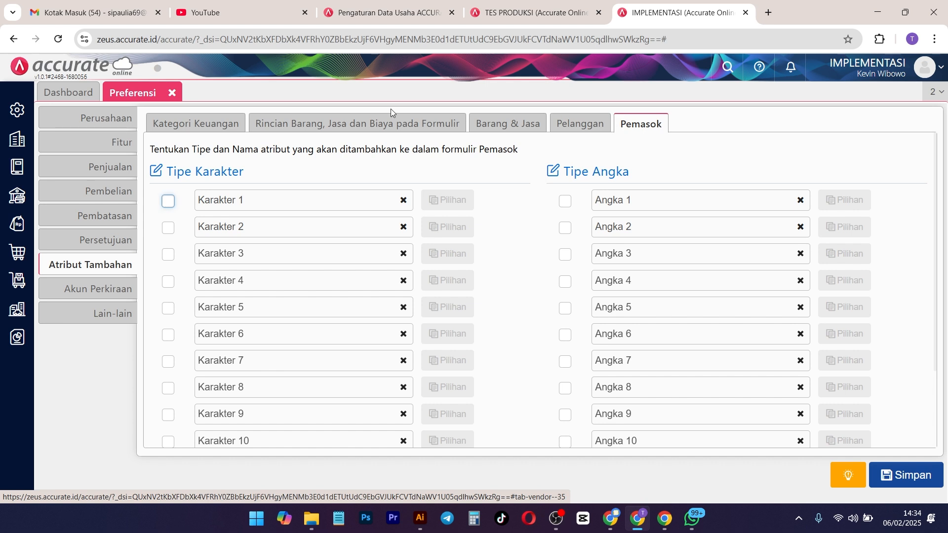
left_click(197, 124)
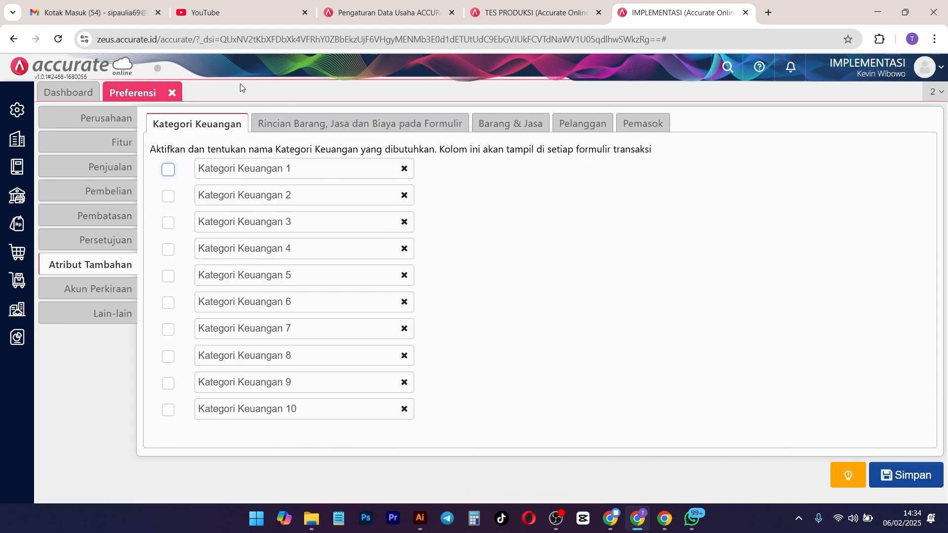
left_click(598, 306)
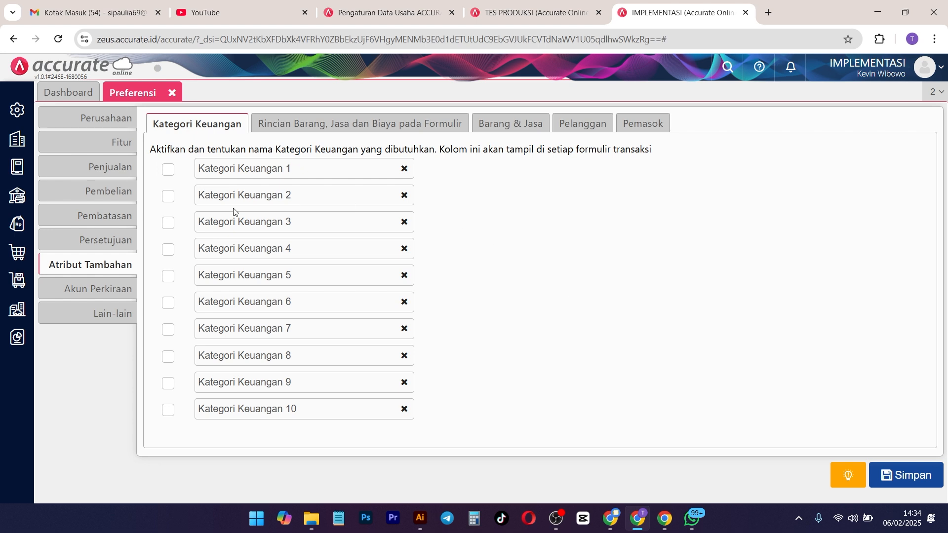
Review the default accounts in the Akun Perkiraan preferences, including the Barang & Jasa, Perusahaan, Penjualan/Pembelian and Persediaan sections.
left_click(106, 286)
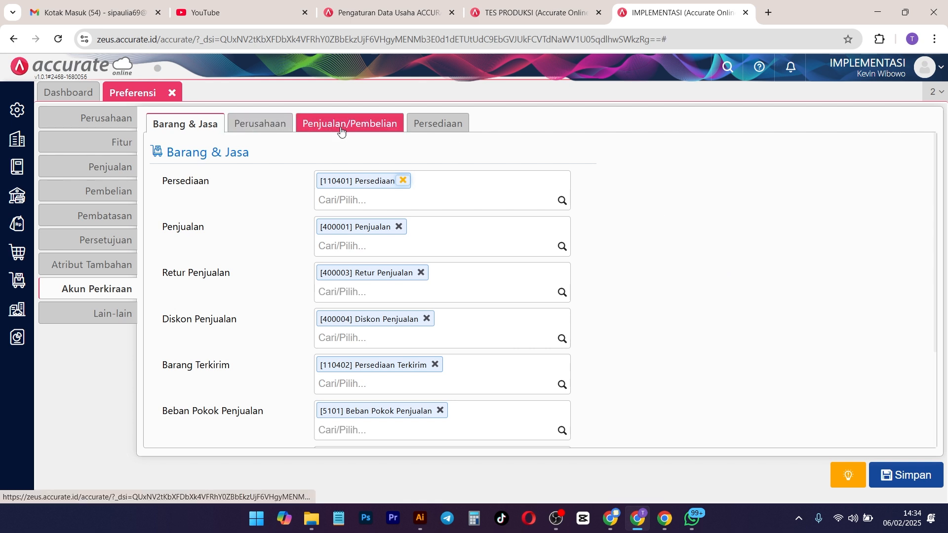
left_click(359, 127)
left_click(425, 126)
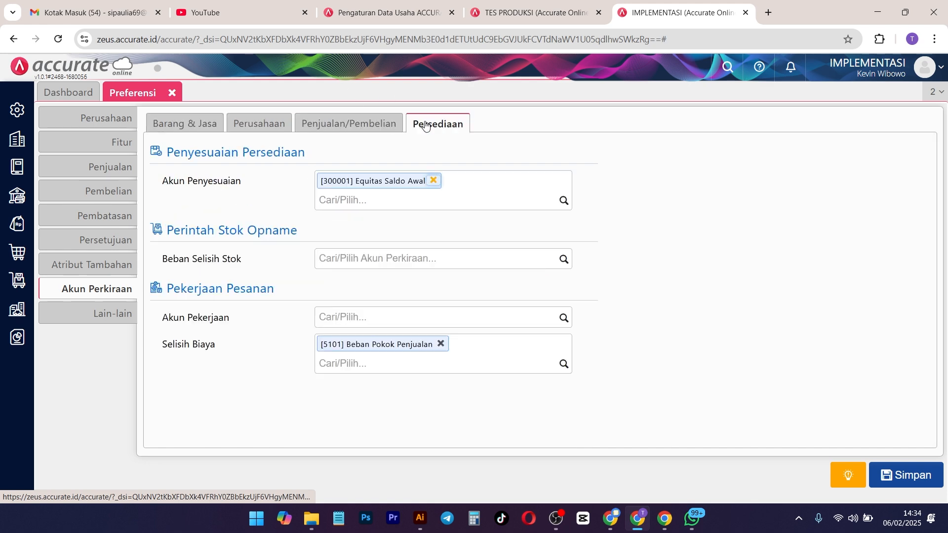
left_click(318, 125)
left_click(260, 126)
left_click(188, 132)
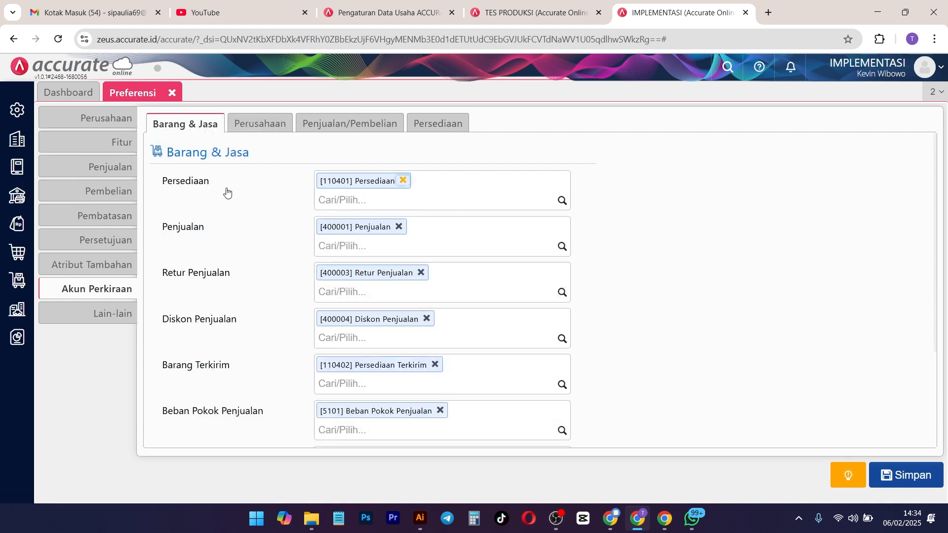
left_click_drag(218, 184, 180, 186)
scroll(296, 288, "down", 3)
scroll(213, 212, "up", 5)
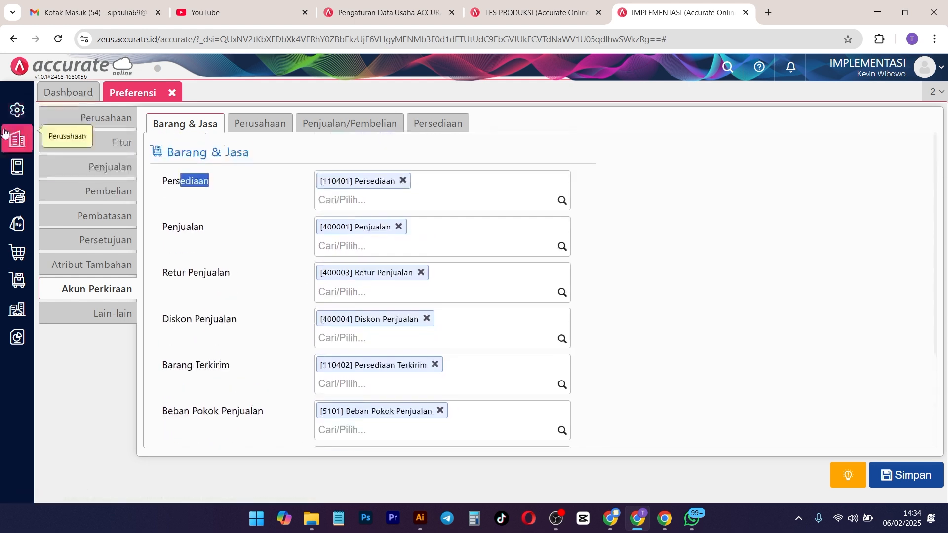
left_click(241, 195)
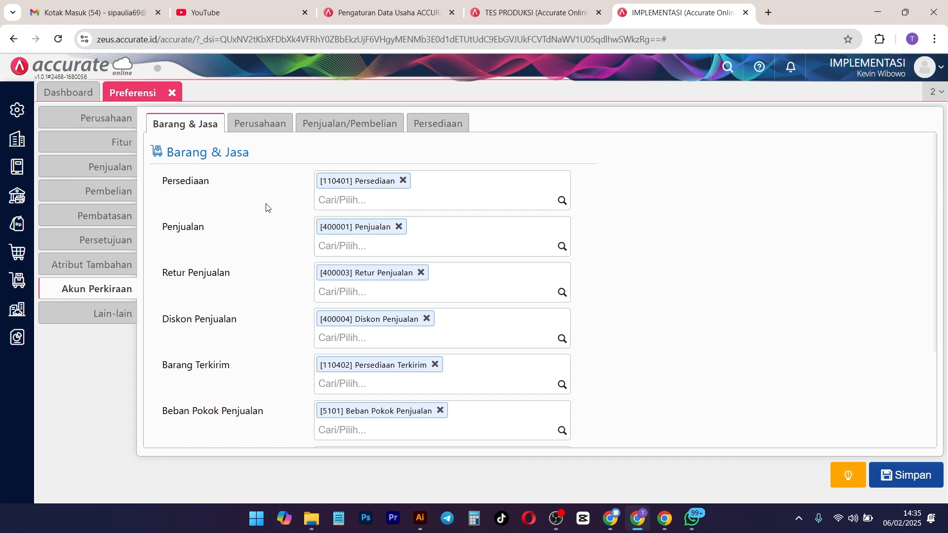
Start a new Akun Perkiraan record of type Persediaan as a sub-account of [1104] Persediaan.
left_click(5, 147)
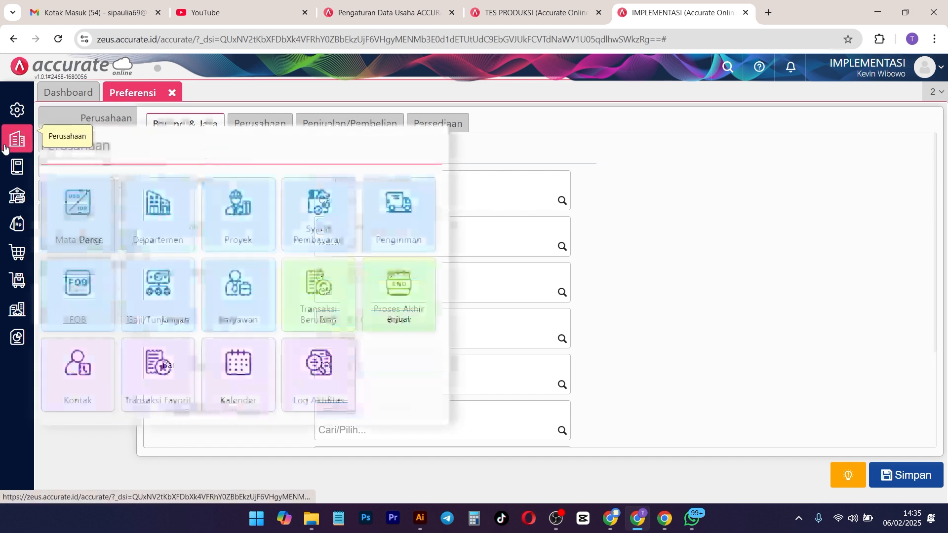
left_click(22, 171)
left_click(72, 228)
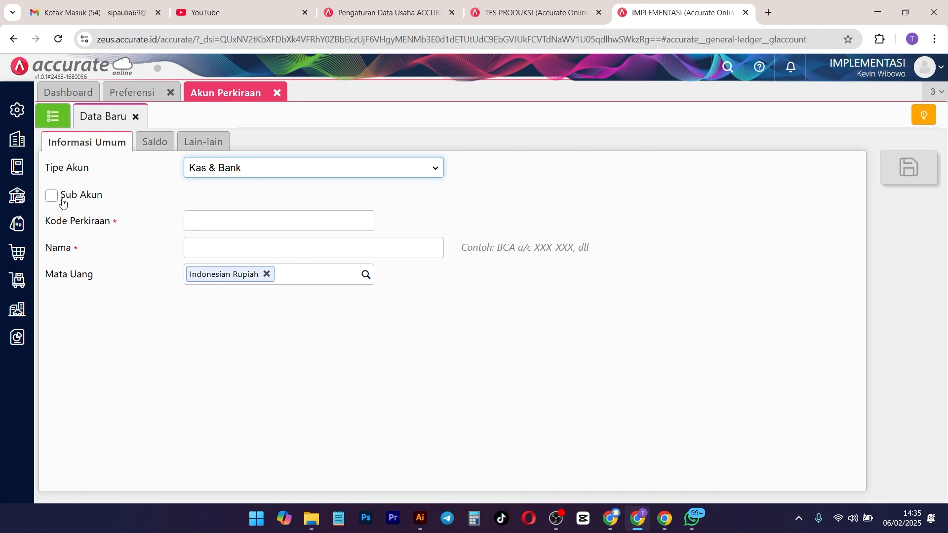
left_click(63, 201)
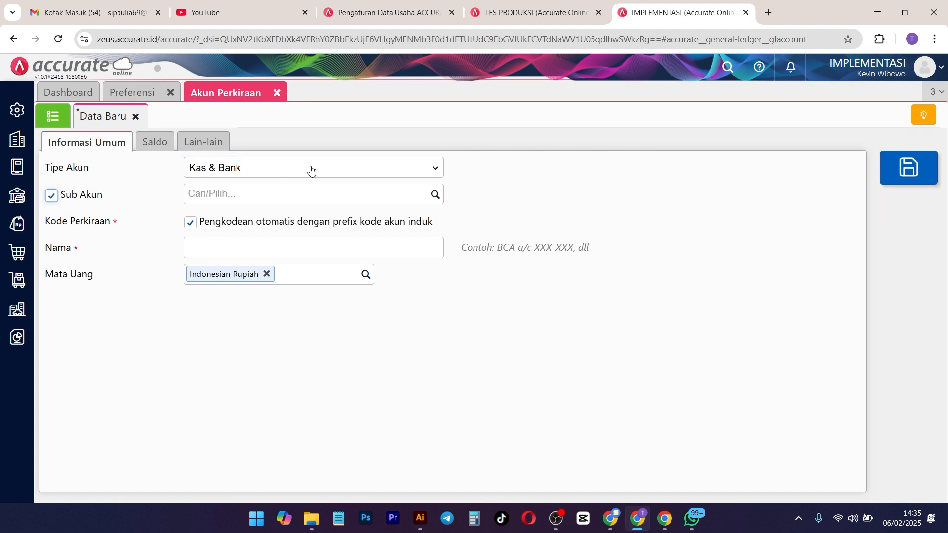
left_click(297, 170)
left_click(233, 212)
left_click(58, 195)
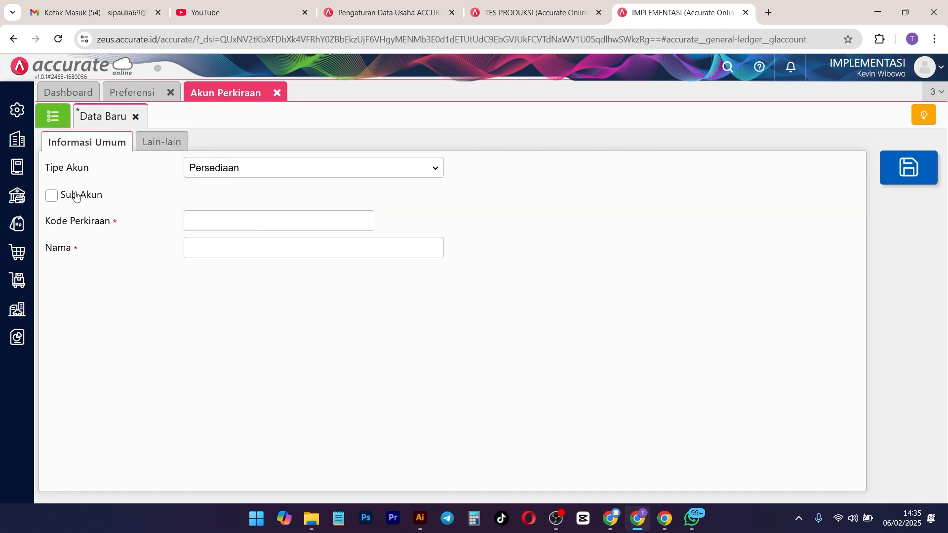
left_click(435, 194)
left_click(335, 220)
Name the new account Persediaan Bahan Baku and save it.
left_click(320, 249)
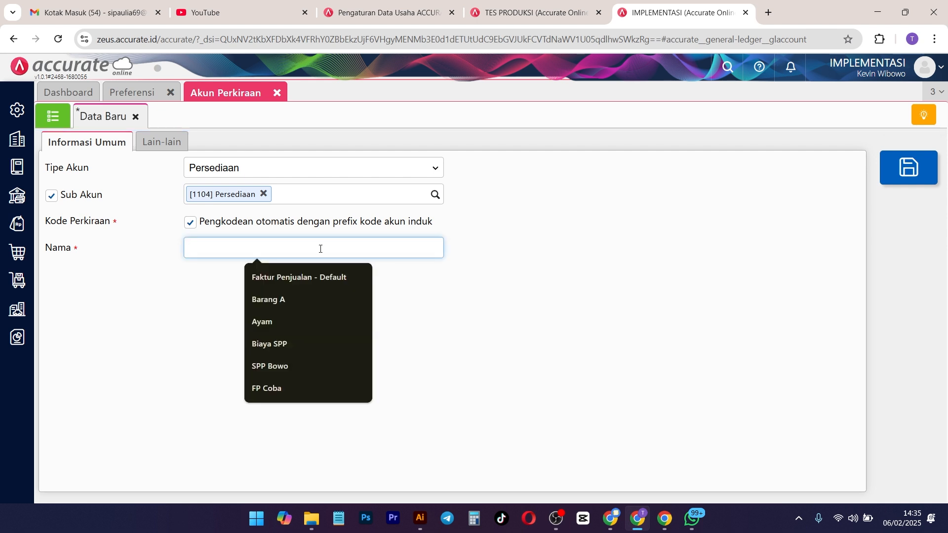
type("pERSE")
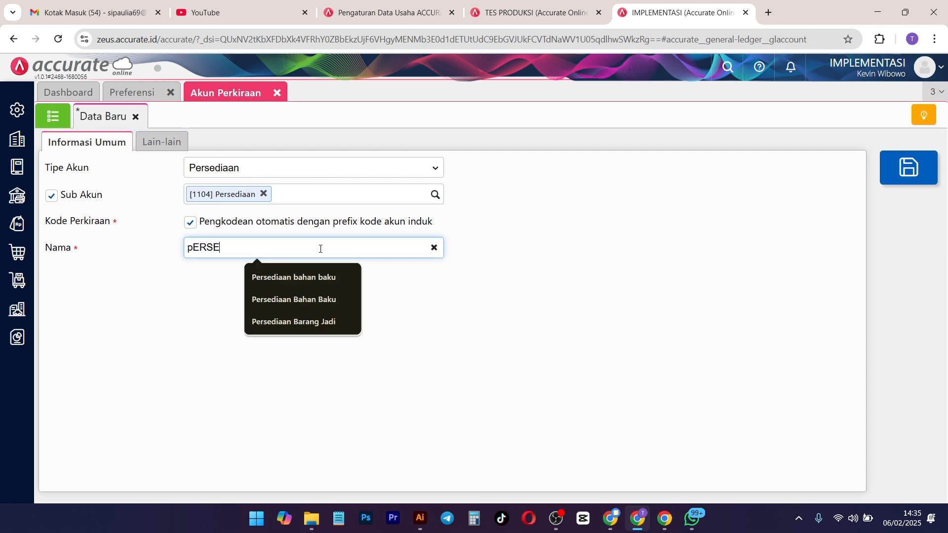
key("BackSpace")
key("BackSpace")
key("BackSpace")
type("Persediaan Bahan Baku")
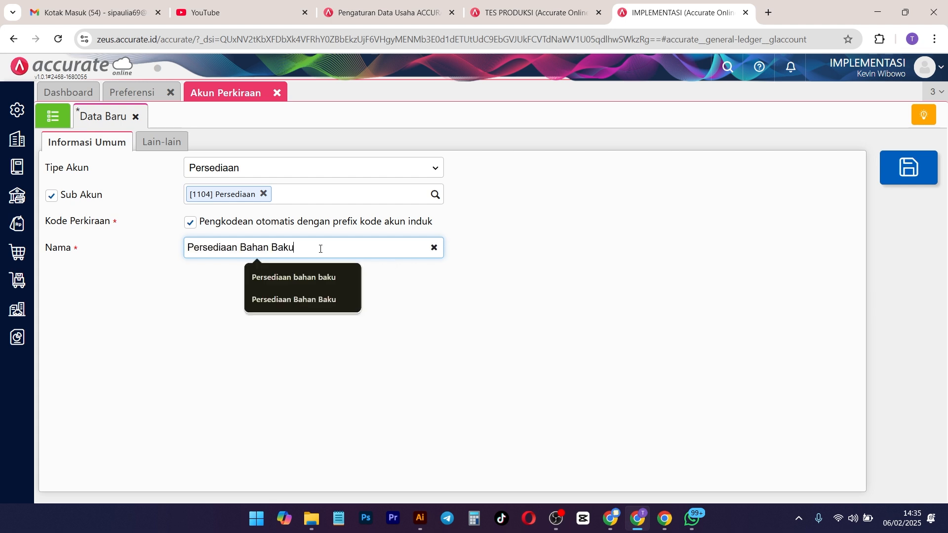
key("ctrl+s")
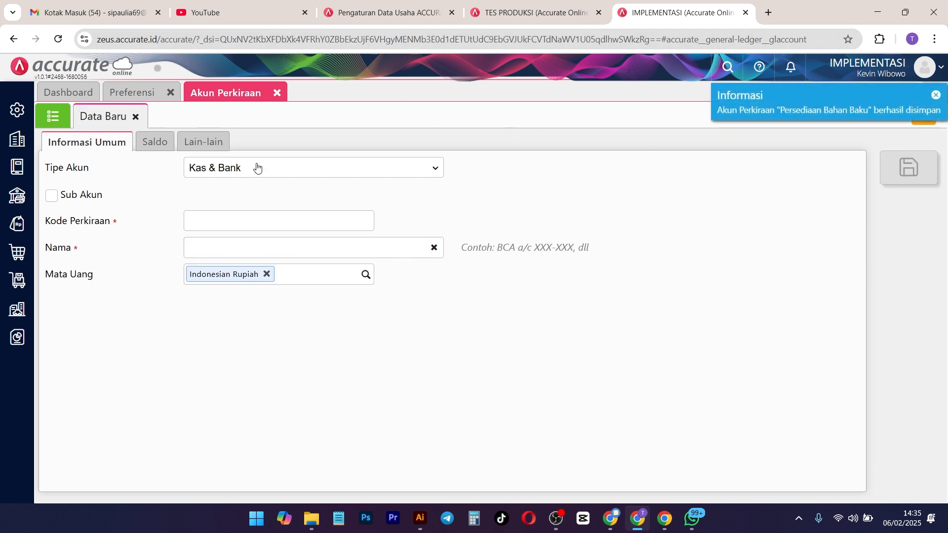
Start a new Barang & Jasa record and check which accounts its Persediaan account field offers.
left_click(17, 280)
left_click(269, 383)
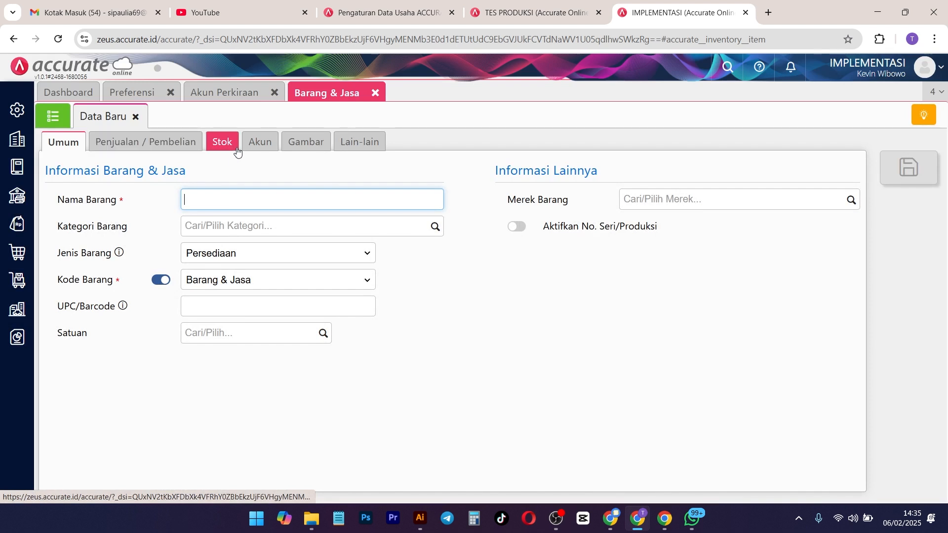
left_click(257, 143)
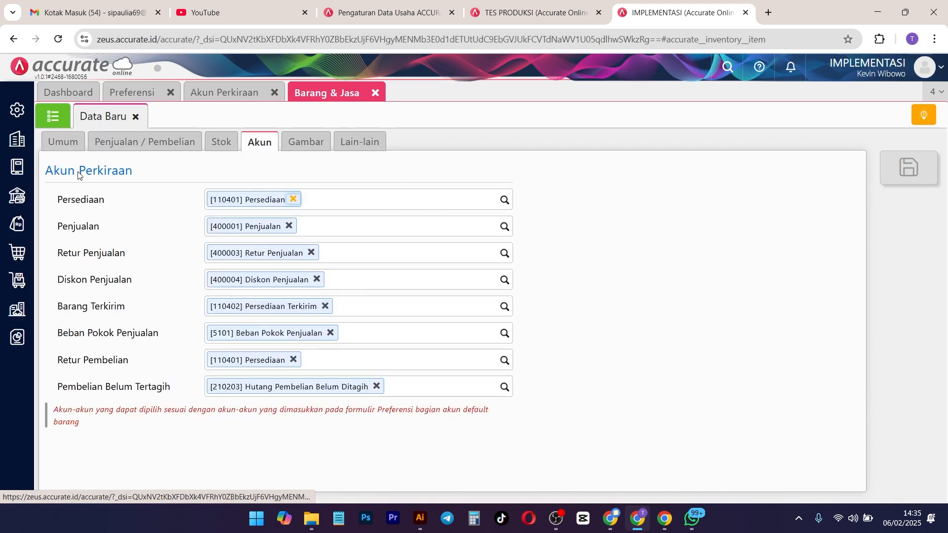
left_click_drag(118, 205, 94, 205)
left_click(345, 199)
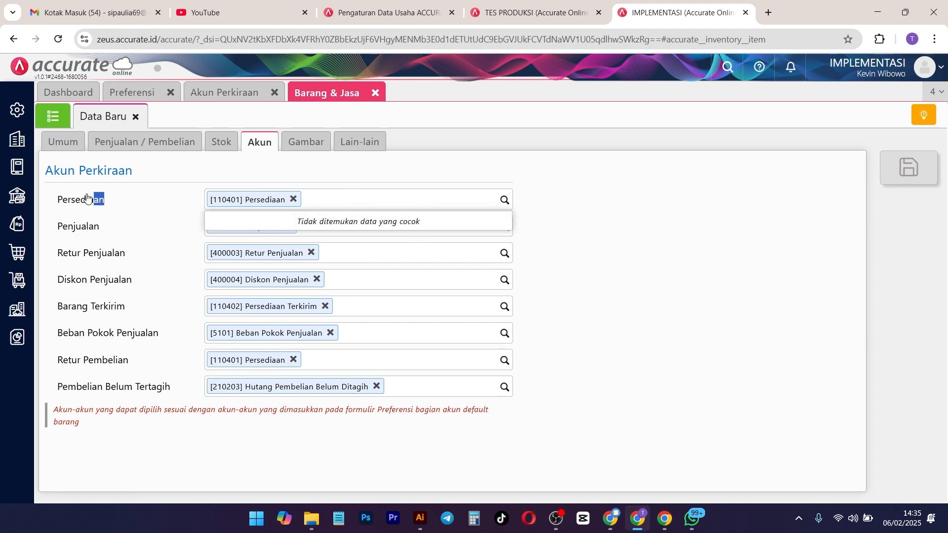
left_click(165, 198)
Add [110403] Persediaan Bahan Baku to the default Persediaan accounts for Barang & Jasa in Preferensi and save the preferences.
left_click(139, 92)
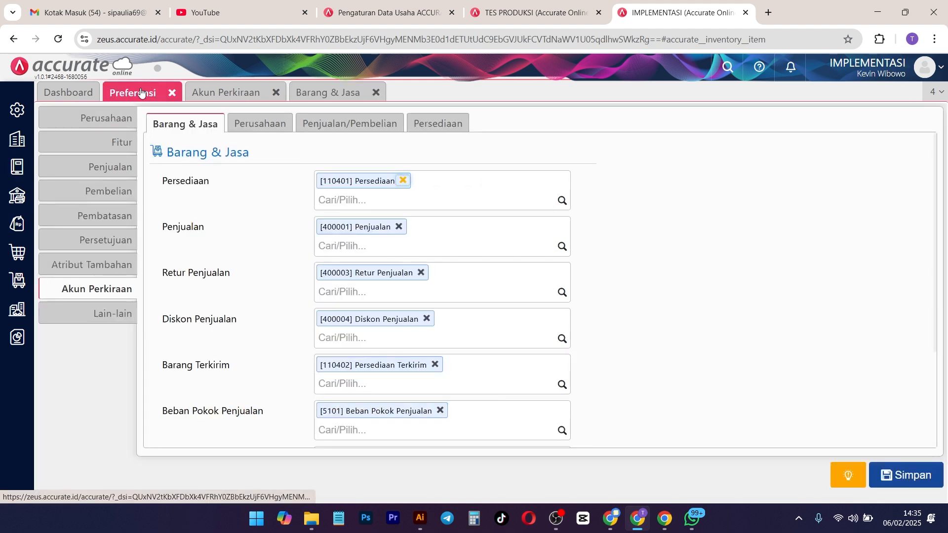
left_click(564, 202)
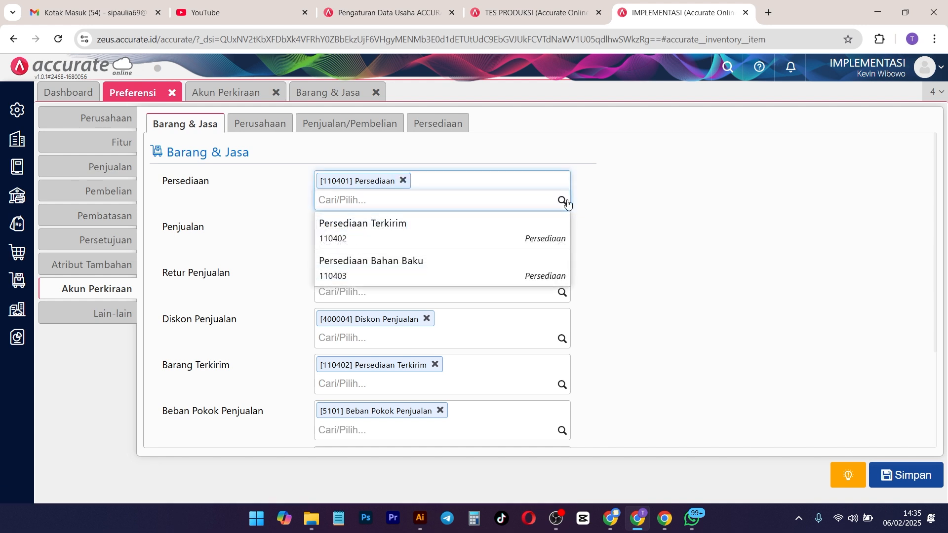
left_click(438, 269)
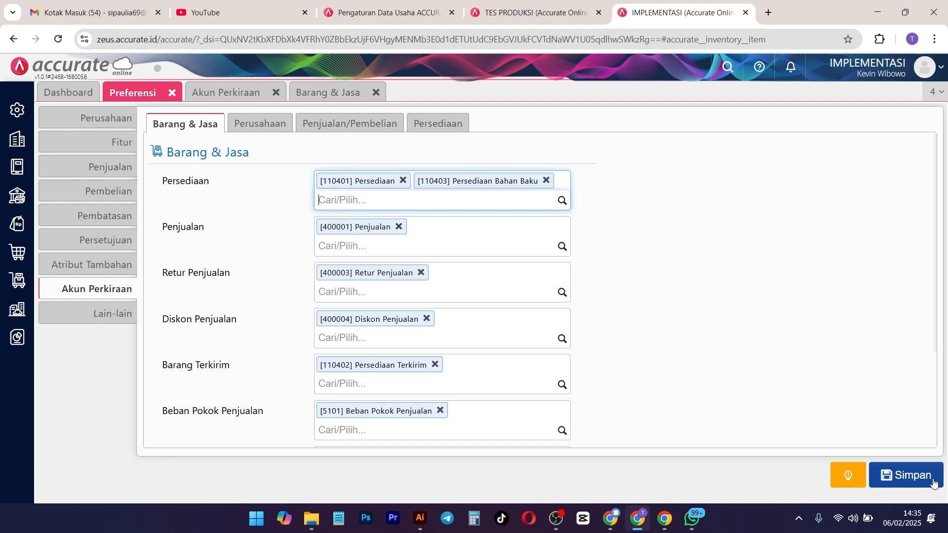
left_click(917, 480)
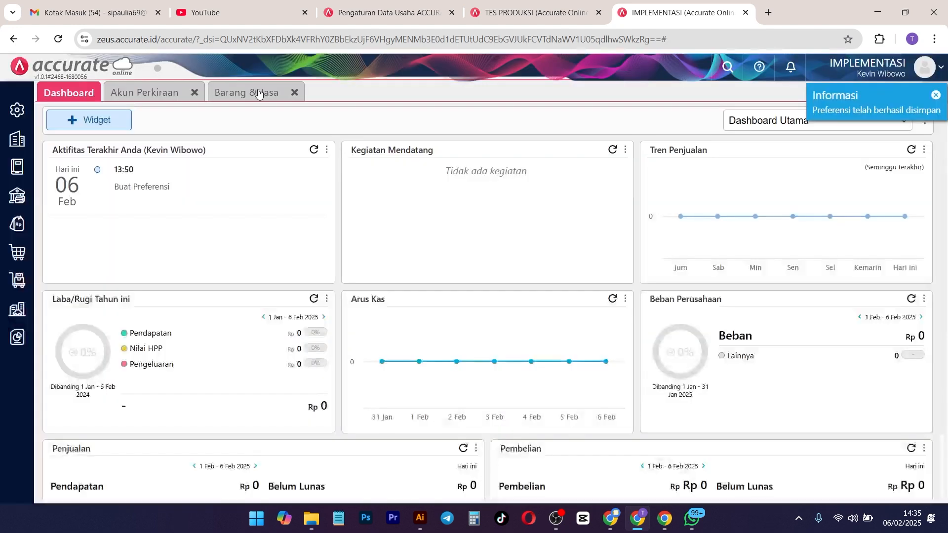
Set the Persediaan account of the new Barang & Jasa record to [110403] Persediaan Bahan Baku.
left_click(264, 93)
left_click(504, 200)
left_click(385, 236)
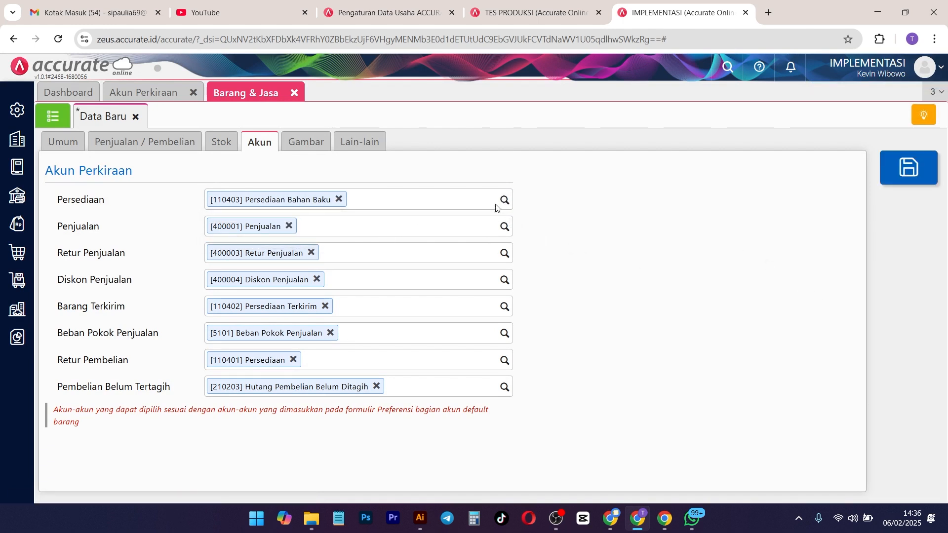
Reopen Preferensi and go through the default accounts for Barang & Jasa, Perusahaan, Penjualan/Pembelian and Persediaan again.
left_click(18, 110)
left_click(84, 207)
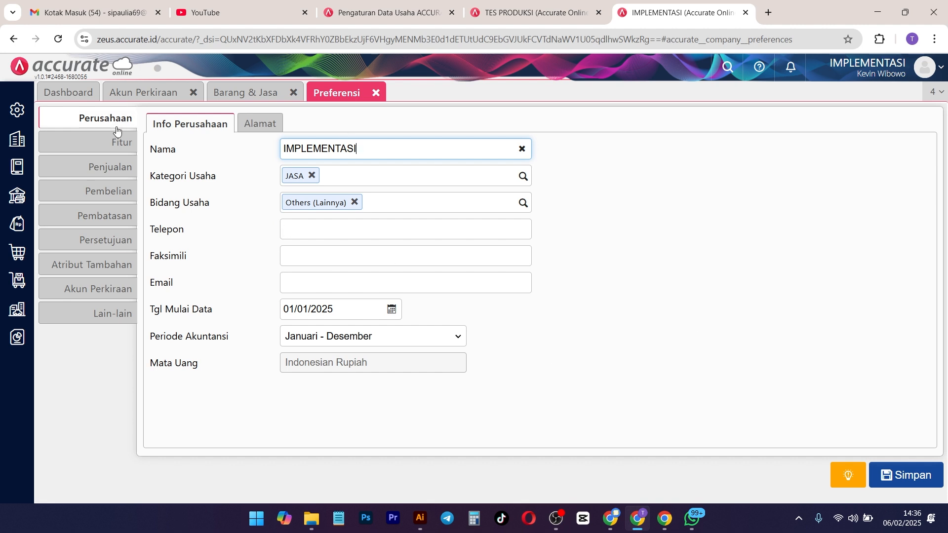
left_click(4, 175)
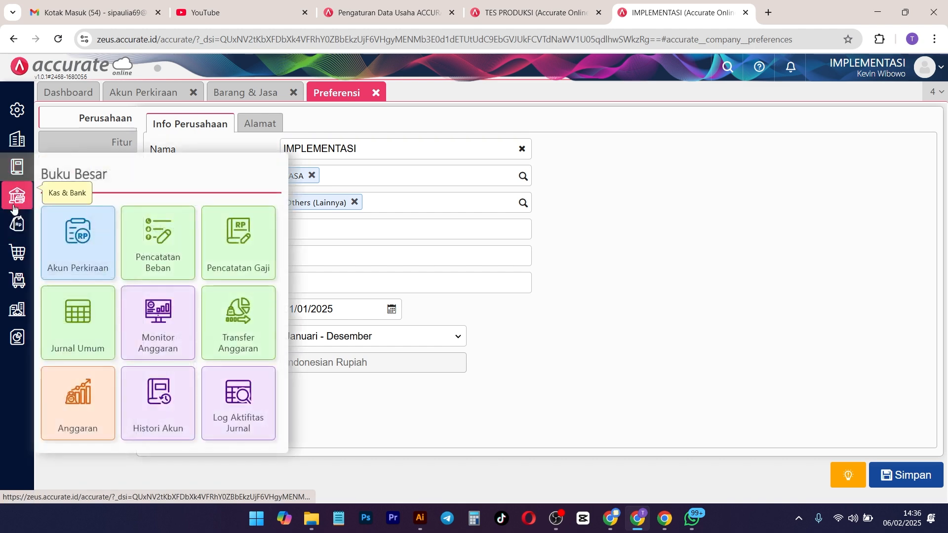
mouse_move(17, 197)
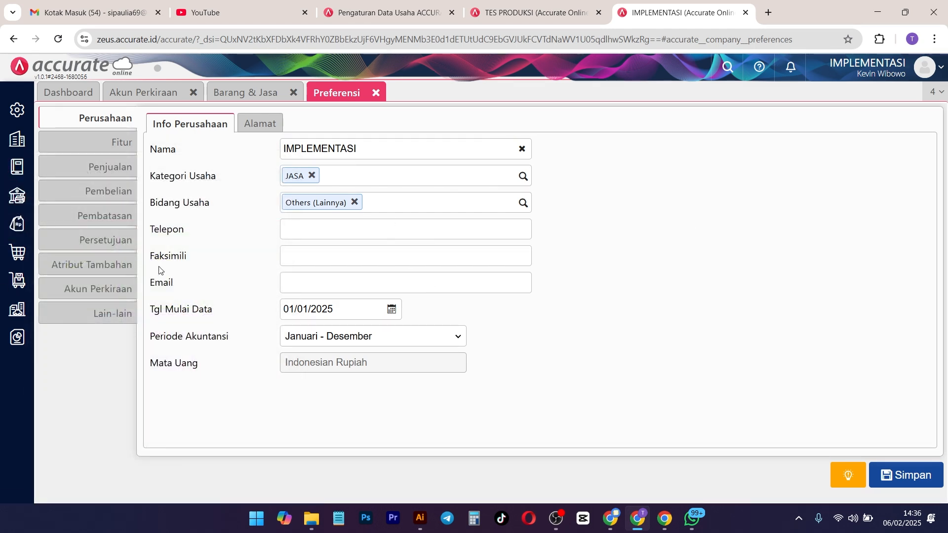
left_click(118, 267)
left_click(111, 286)
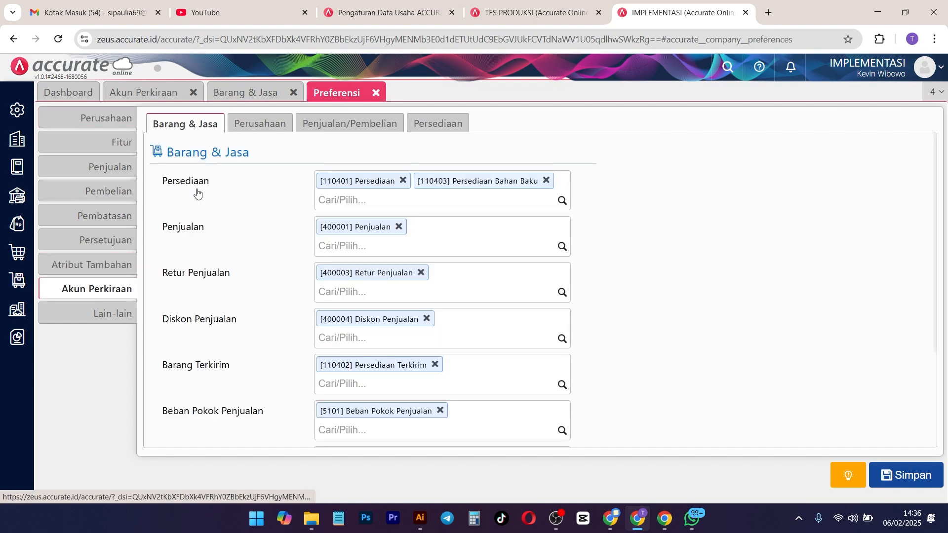
left_click(261, 126)
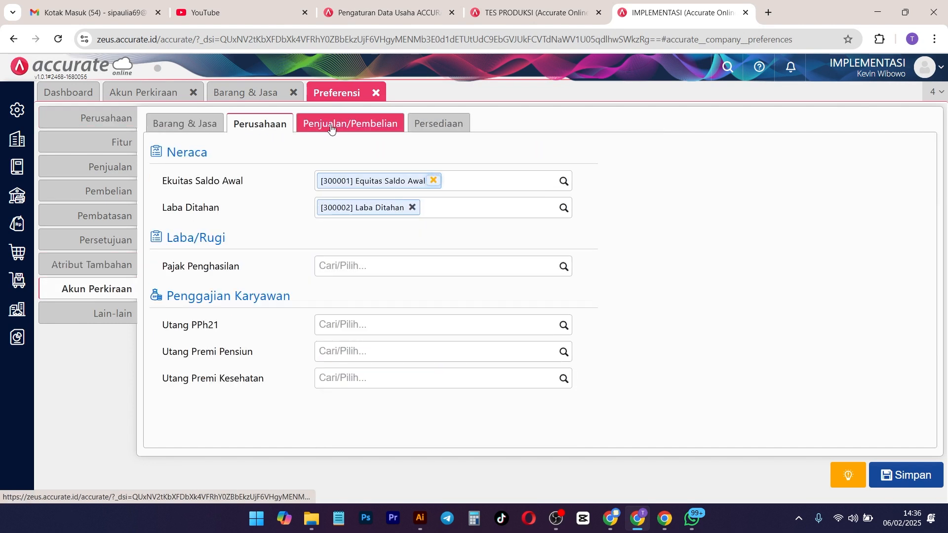
left_click(349, 127)
left_click(438, 124)
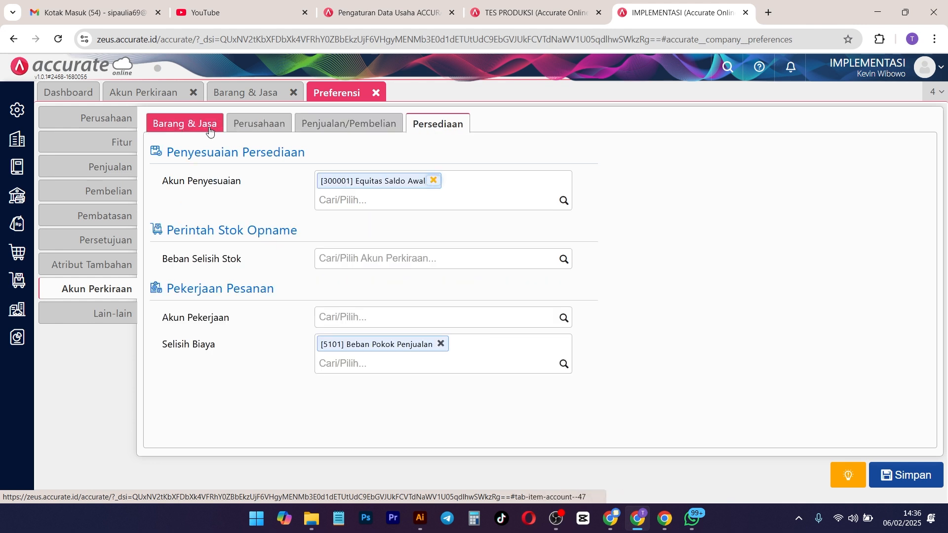
left_click(210, 131)
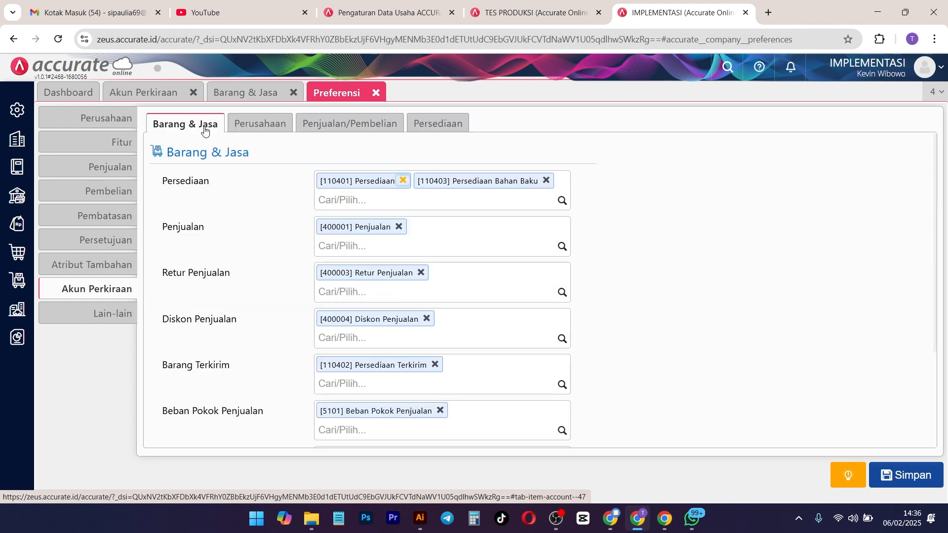
left_click(262, 126)
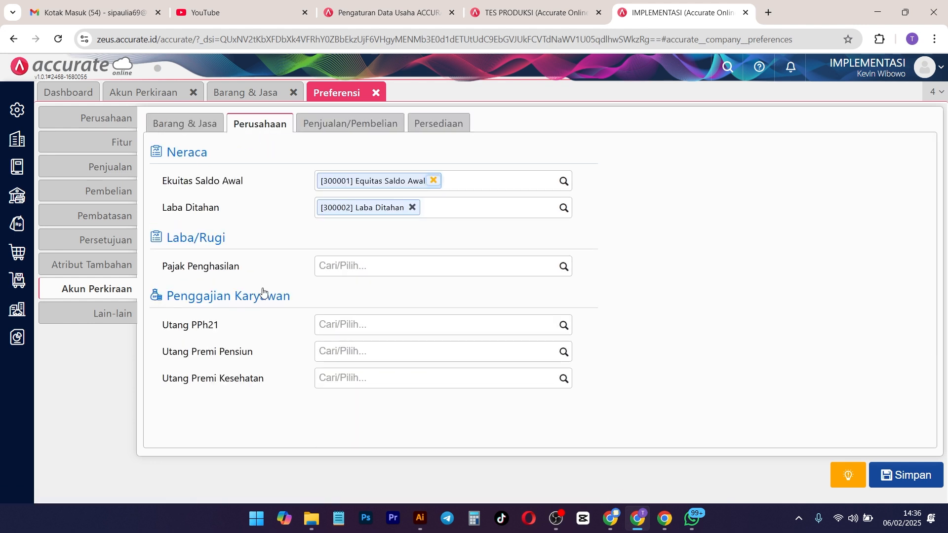
left_click(351, 126)
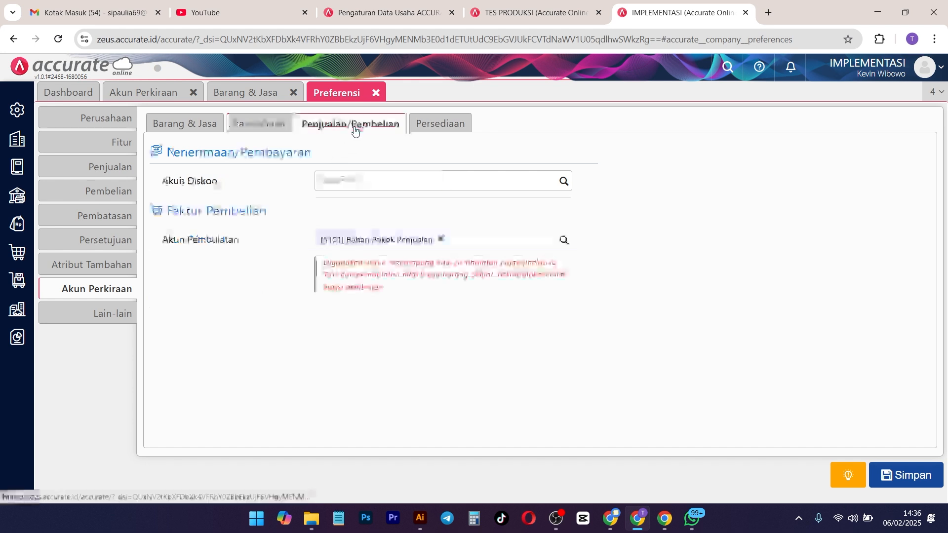
left_click(437, 123)
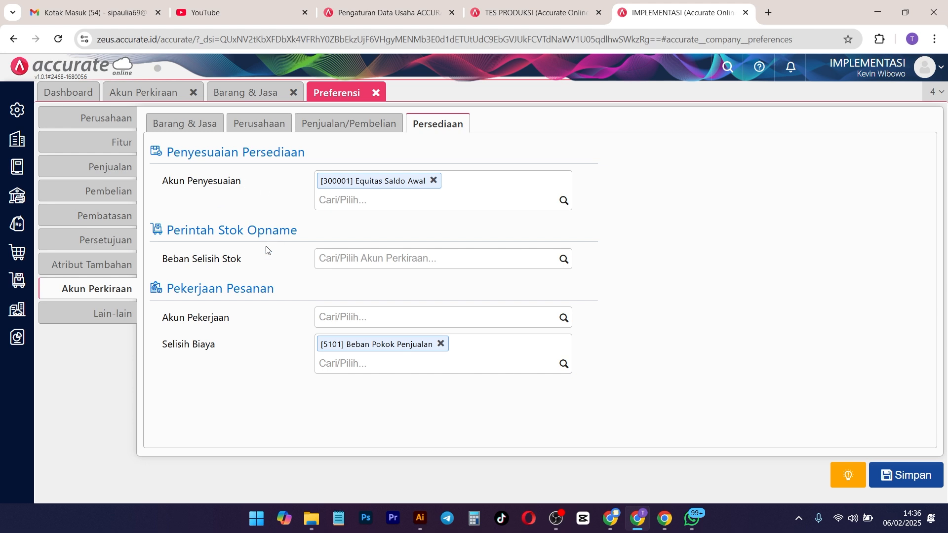
Review the Lain-lain preferences for formats, Umur Utang/Piutang, Umur Persediaan and Komisi Penjual, plus the Email Transaksi configuration.
left_click(110, 321)
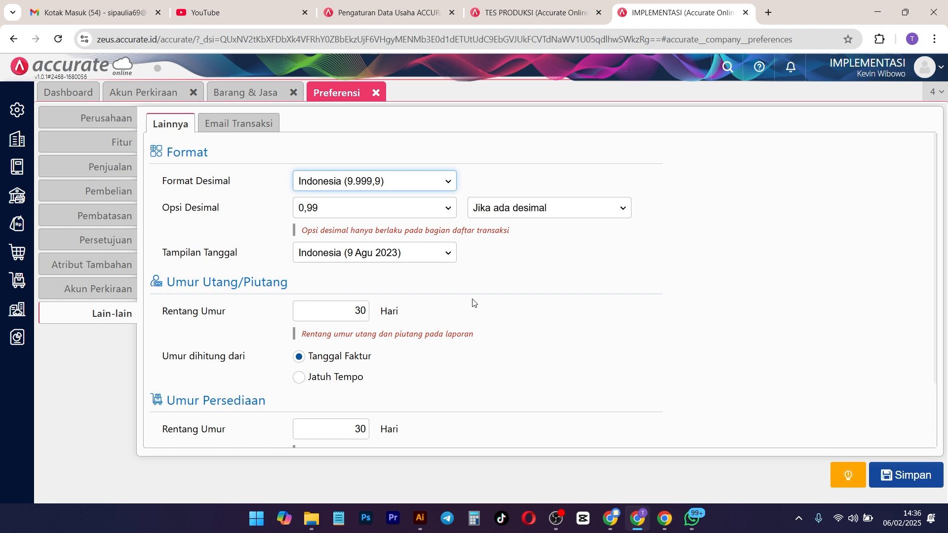
scroll(603, 400, "down", 2)
scroll(604, 400, "up", 2)
left_click_drag(212, 181, 190, 188)
left_click_drag(288, 290, 213, 291)
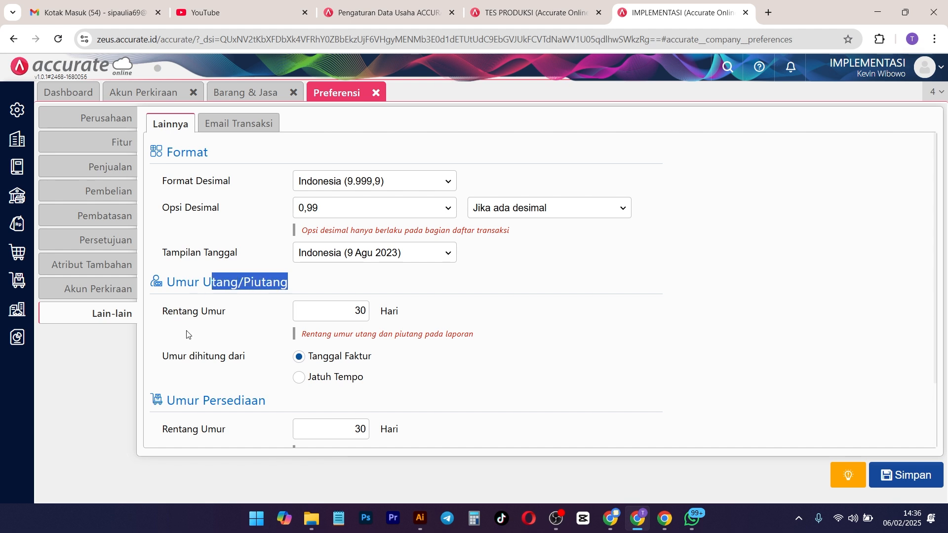
scroll(217, 296, "down", 1)
scroll(306, 356, "down", 1)
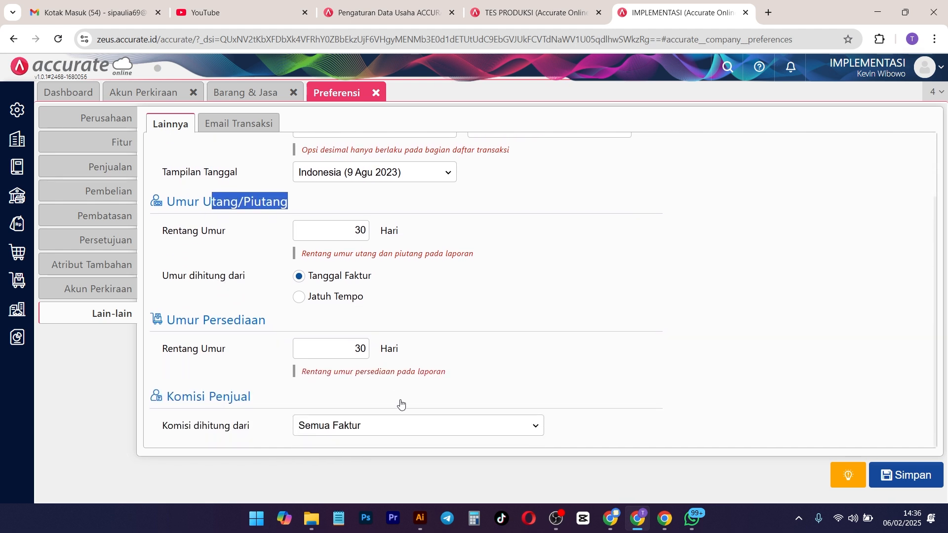
left_click_drag(267, 322, 218, 321)
left_click_drag(259, 395, 193, 398)
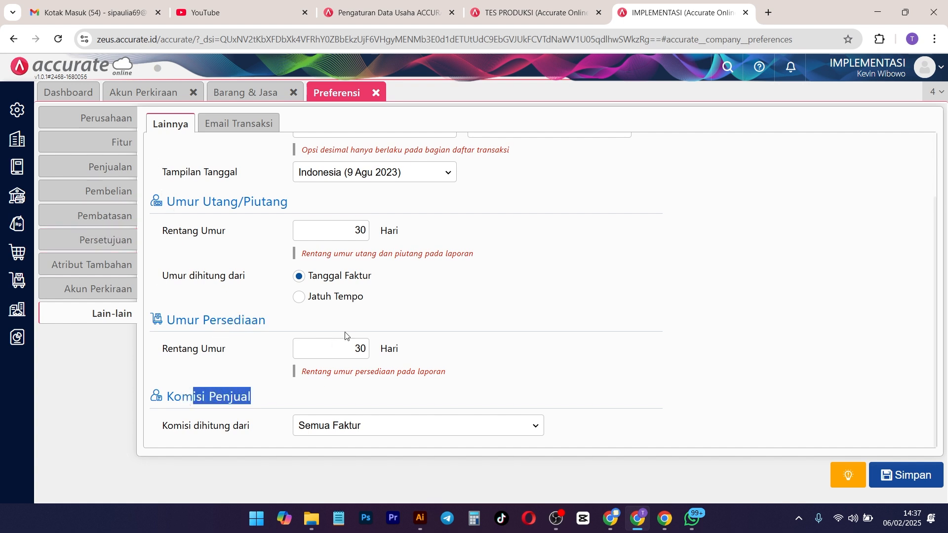
left_click(221, 131)
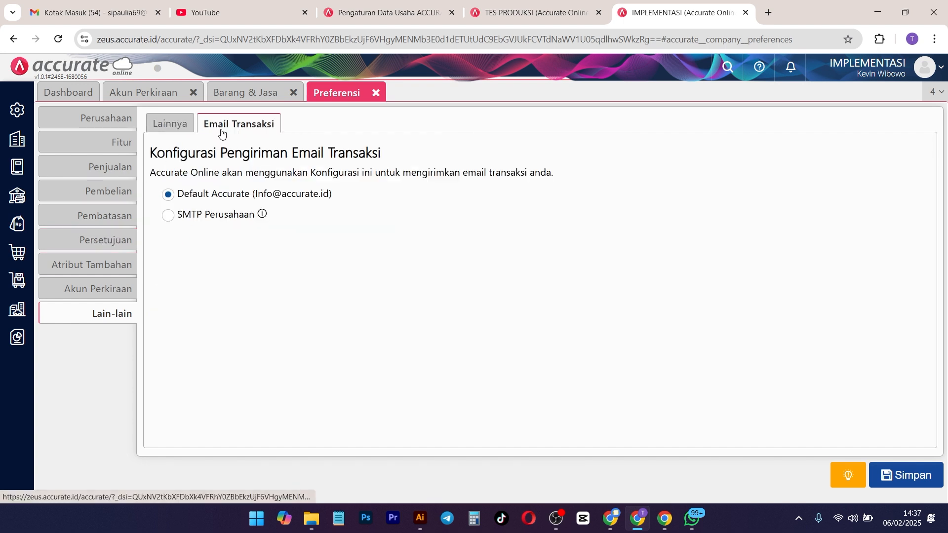